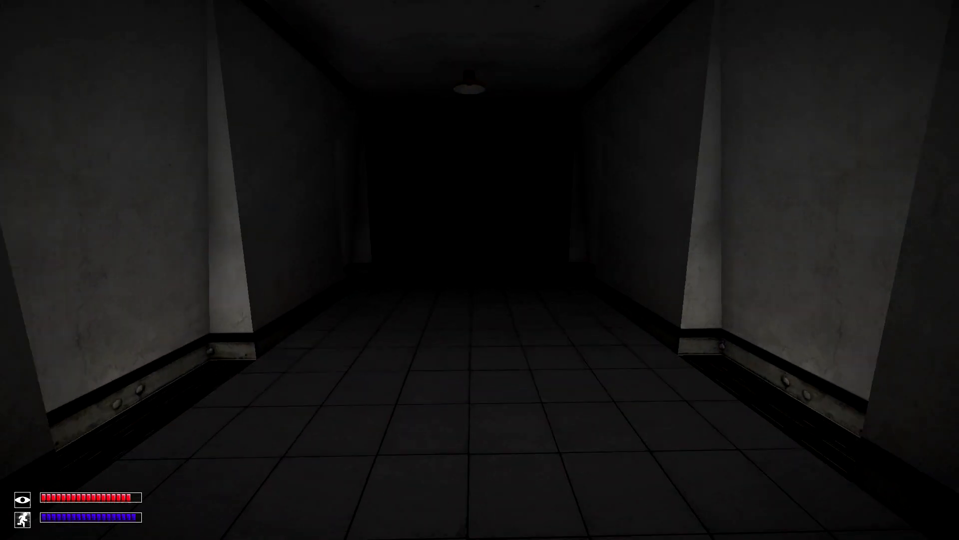
Walk down the dark corridor, through the lit doorway, to the door at the corridor's end.
{"action": "key", "text": "w"}
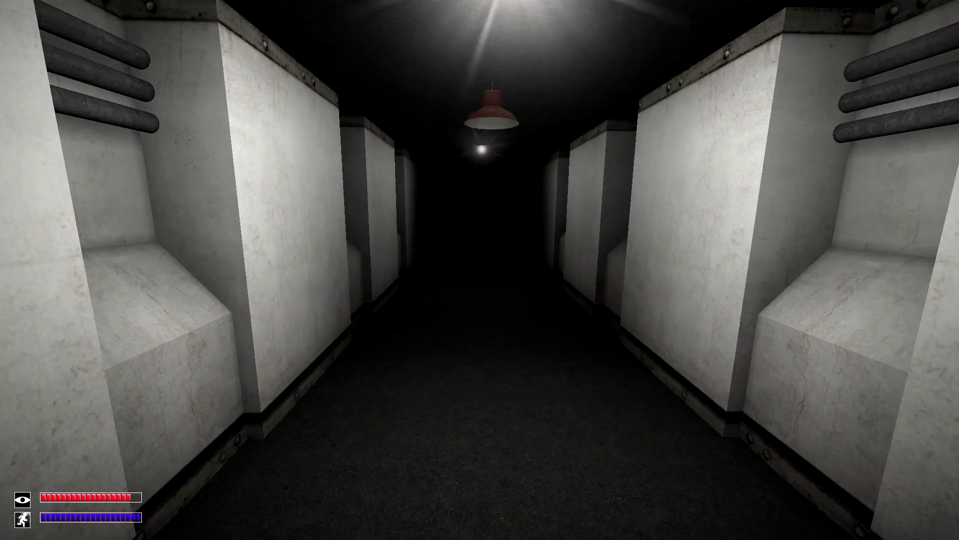
{"action": "key", "text": "w"}
{"action": "key", "text": "w"}
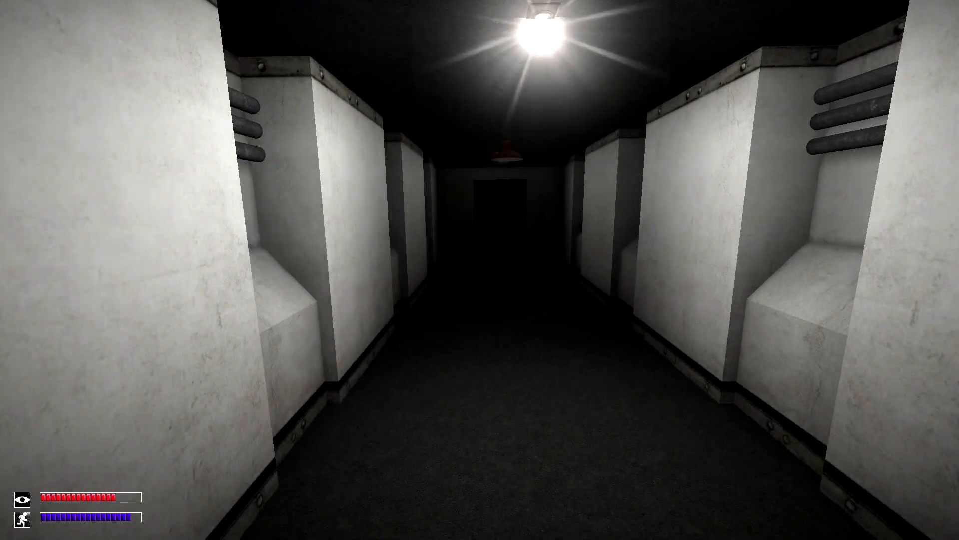
{"action": "key", "text": "w"}
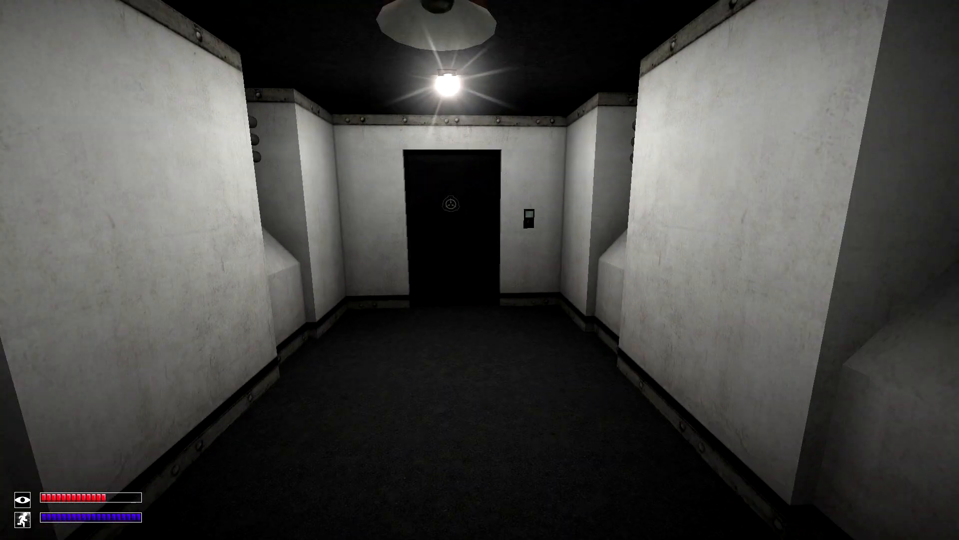
{"action": "key", "text": "w"}
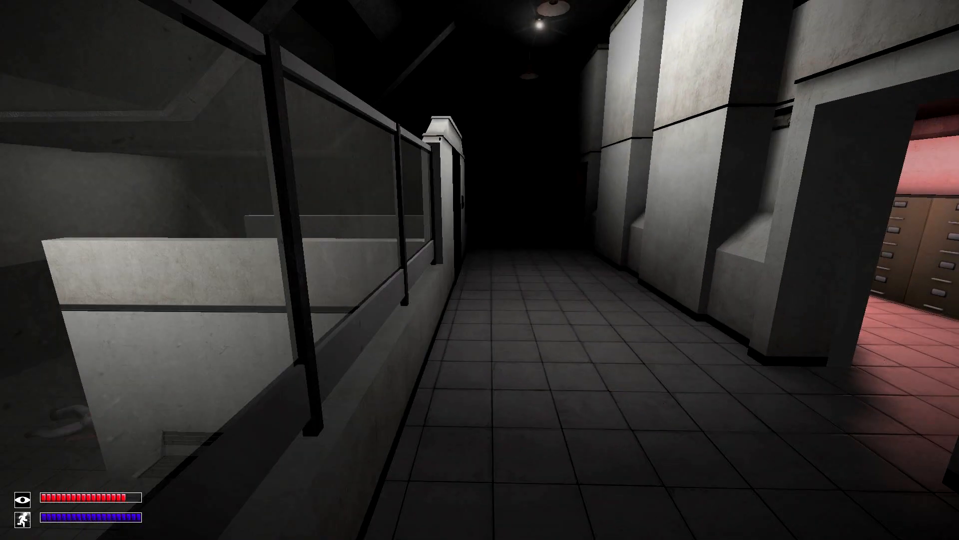
Cross the pink filing room and corridors, then pick up the dark item from the shelf.
{"action": "key", "text": "shift+w"}
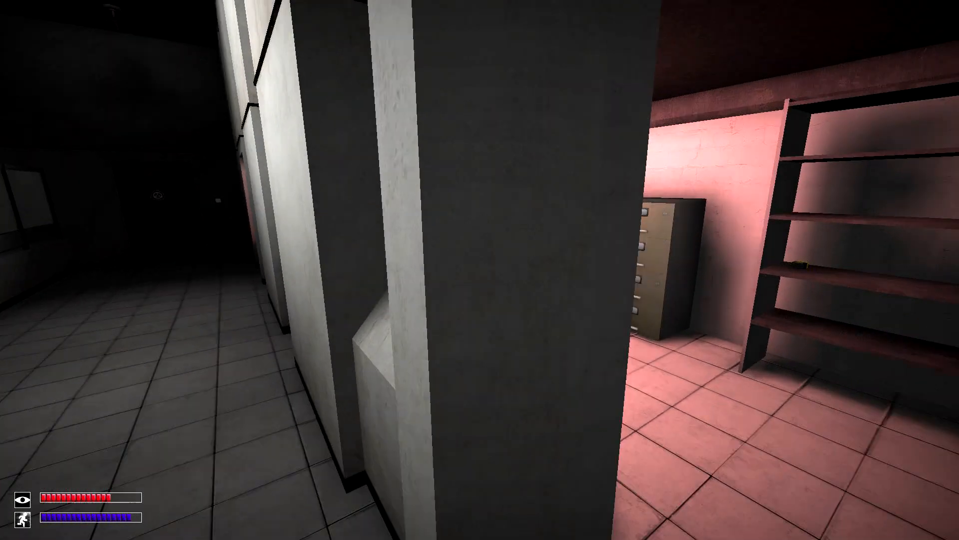
{"action": "key", "text": "shift+w"}
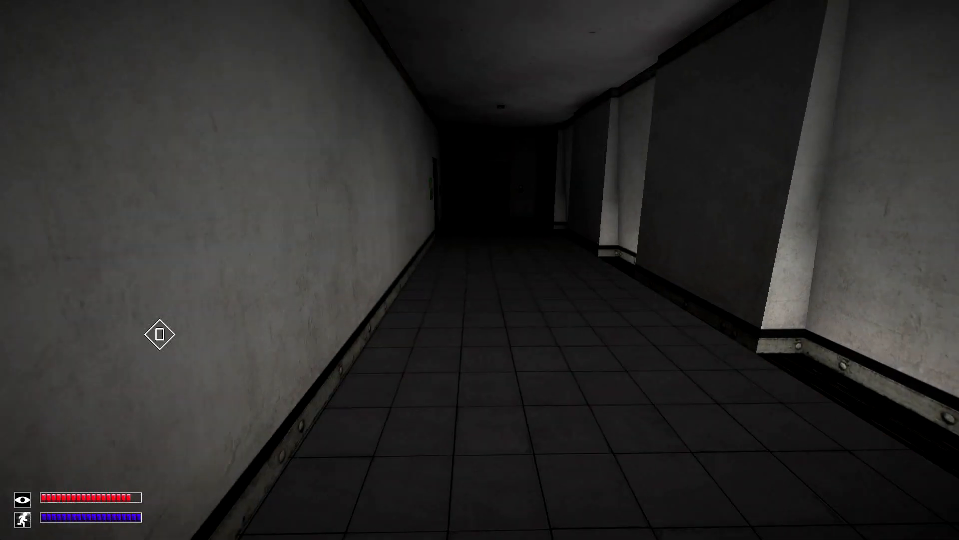
{"action": "key", "text": "shift+w"}
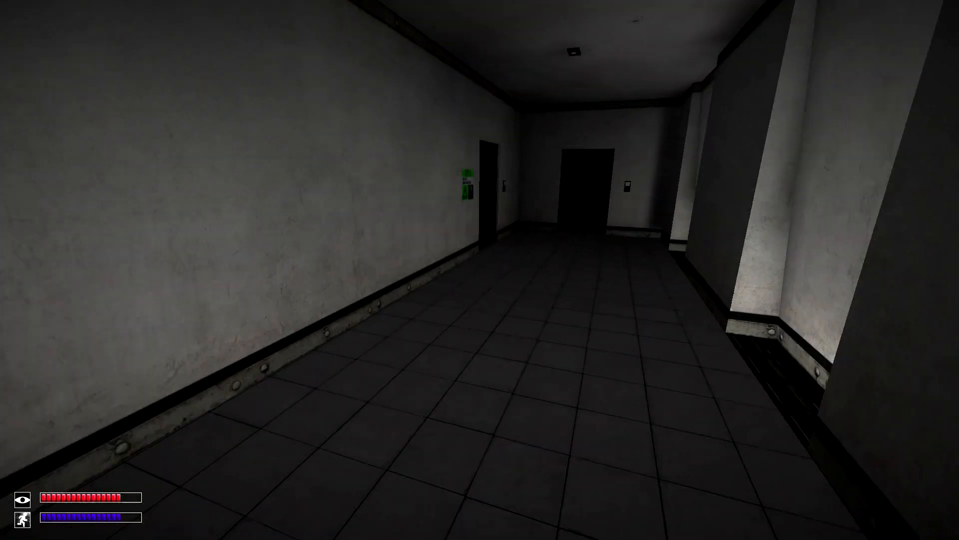
{"action": "key", "text": "shift+w"}
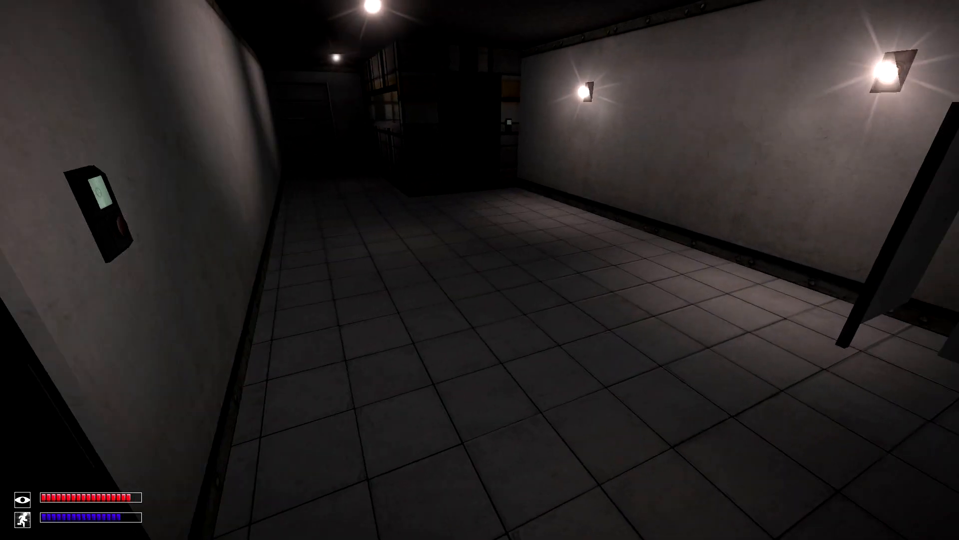
{"action": "key", "text": "shift+w"}
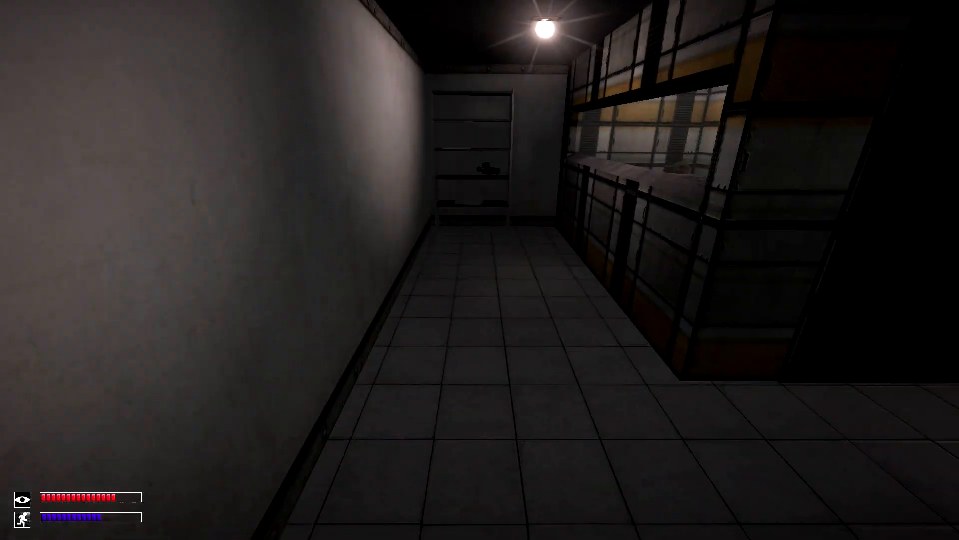
{"action": "key", "text": "shift+w"}
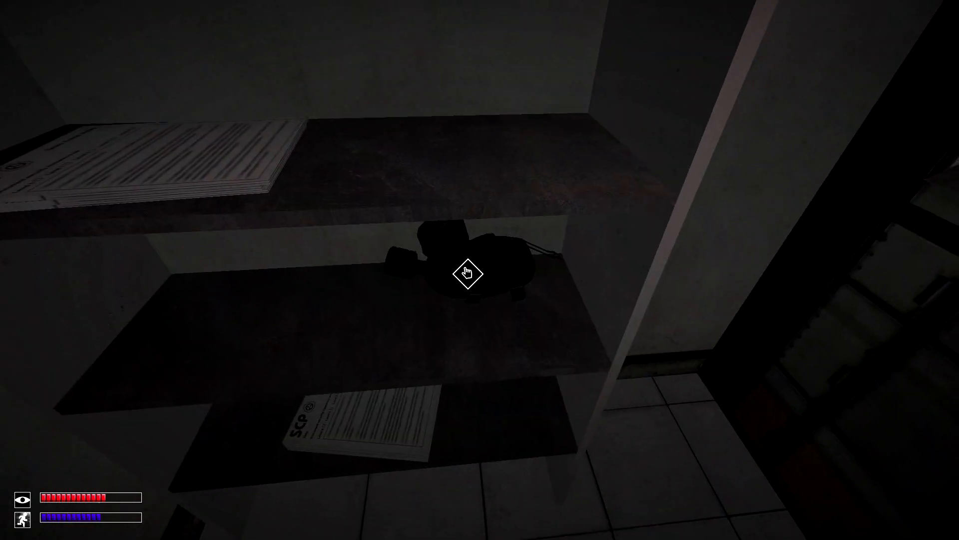
{"action": "left_click", "coordinate": [467, 272]}
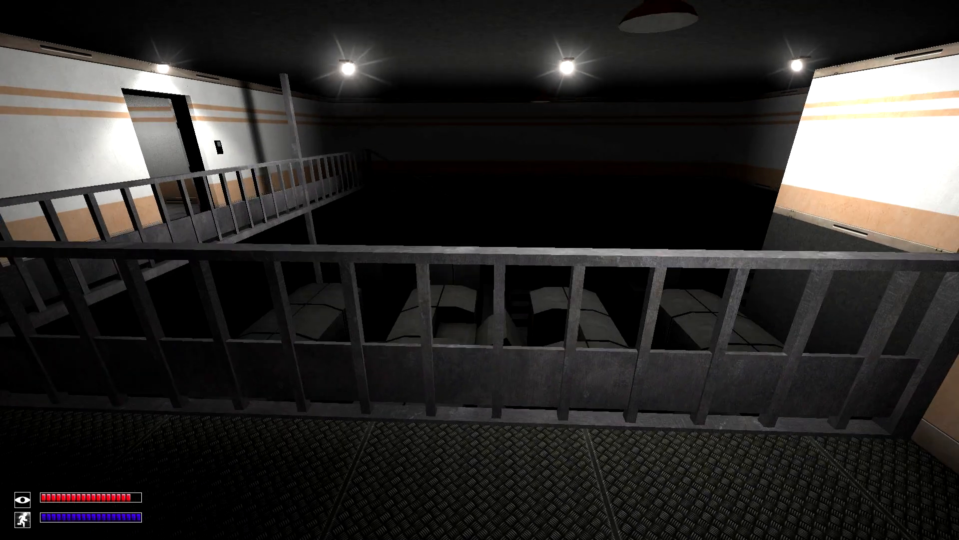
Sprint along the catwalk to the lower room and approach the shelf with the document.
{"action": "key", "text": "shift+w"}
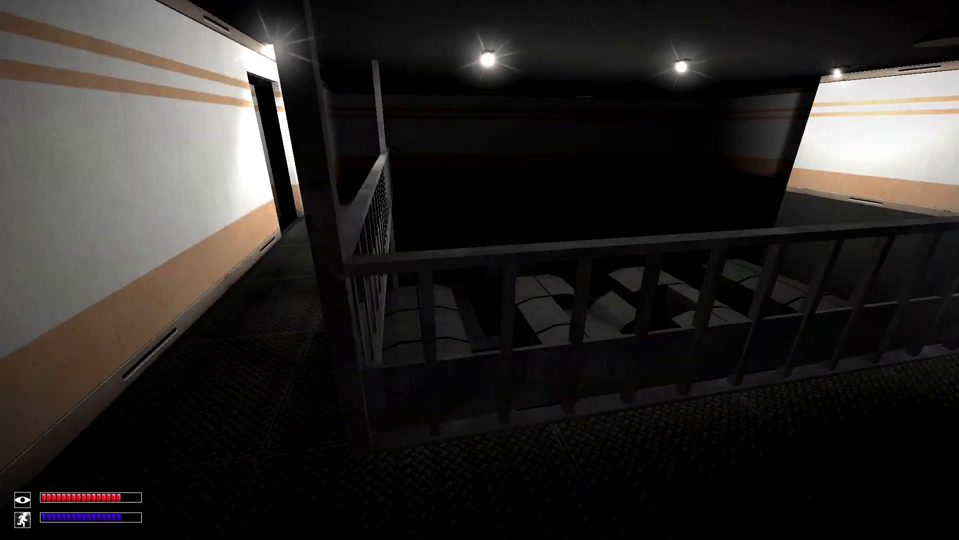
{"action": "key", "text": "shift+w"}
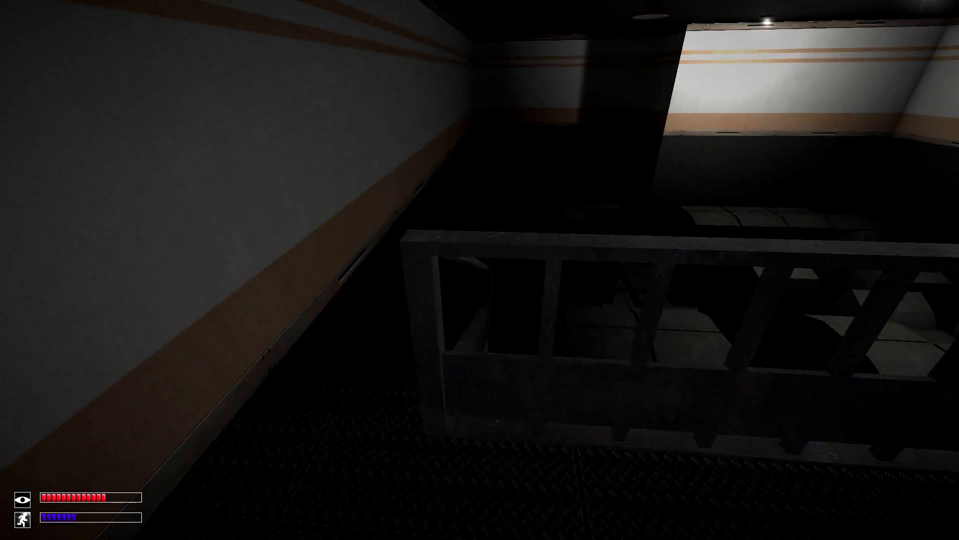
{"action": "key", "text": "shift+w"}
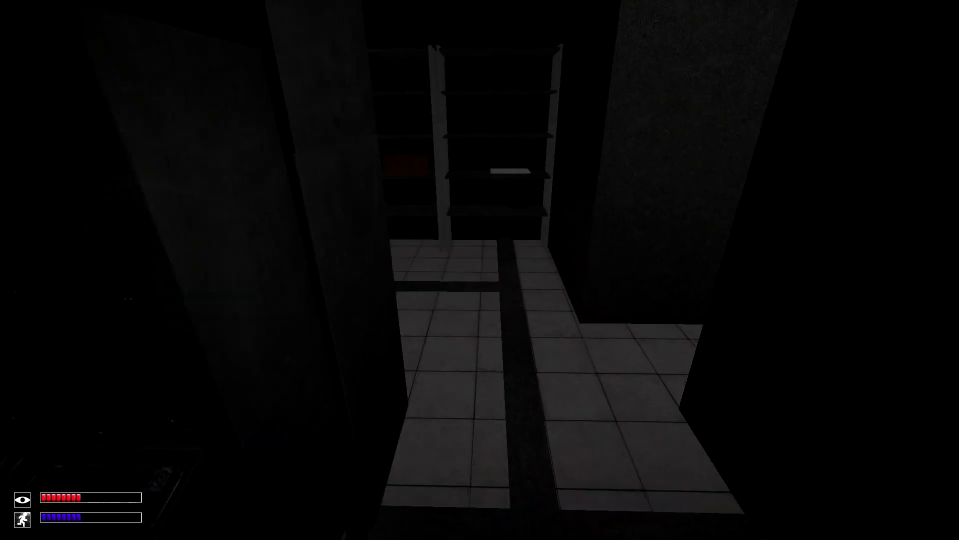
{"action": "key", "text": "w"}
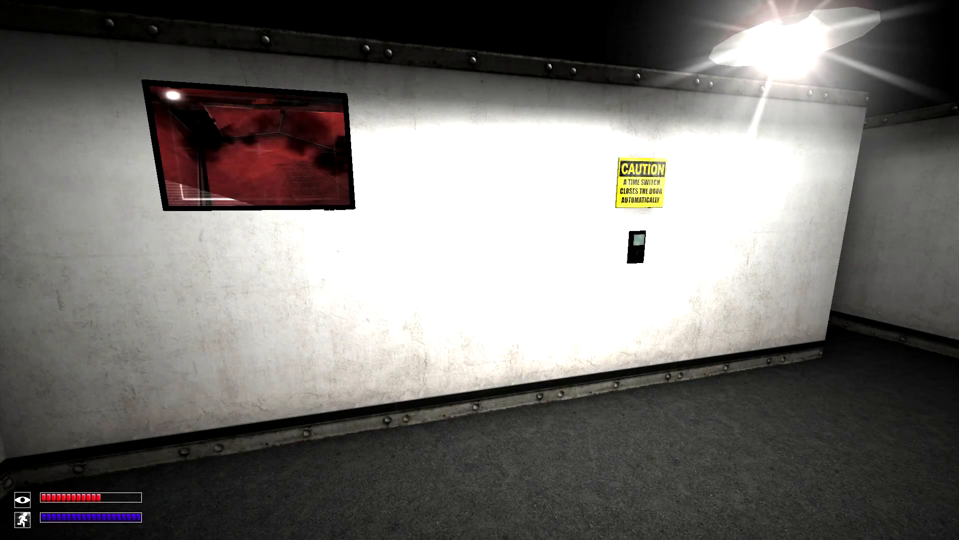
Check the inventory at the caution sign, then sprint through the red gas room to the heavy door.
{"action": "key", "text": "w"}
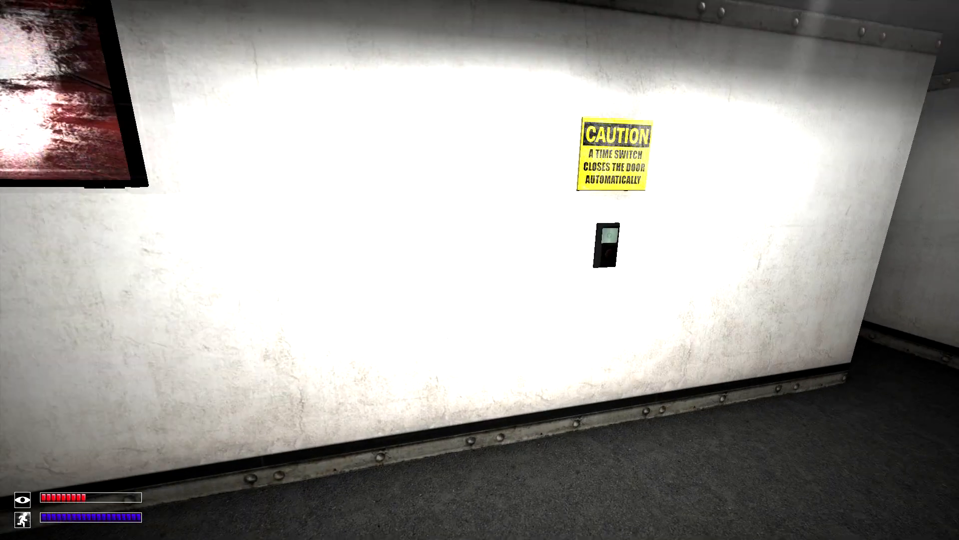
{"action": "key", "text": "Tab"}
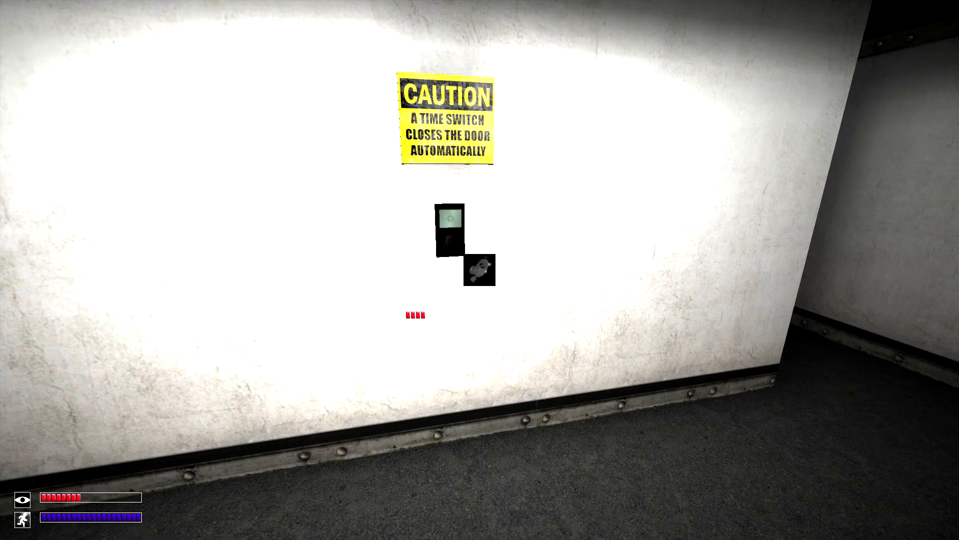
{"action": "key", "text": "w"}
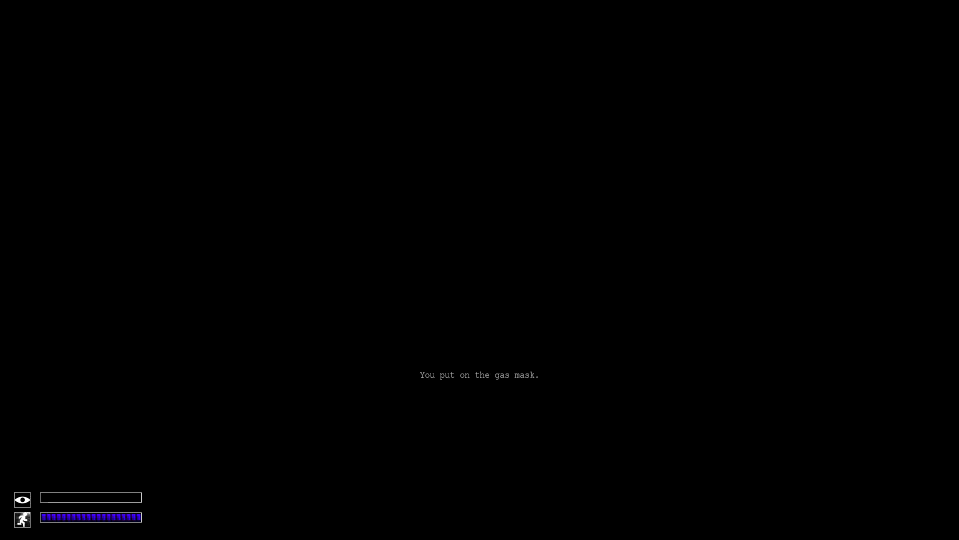
{"action": "key", "text": "shift+w"}
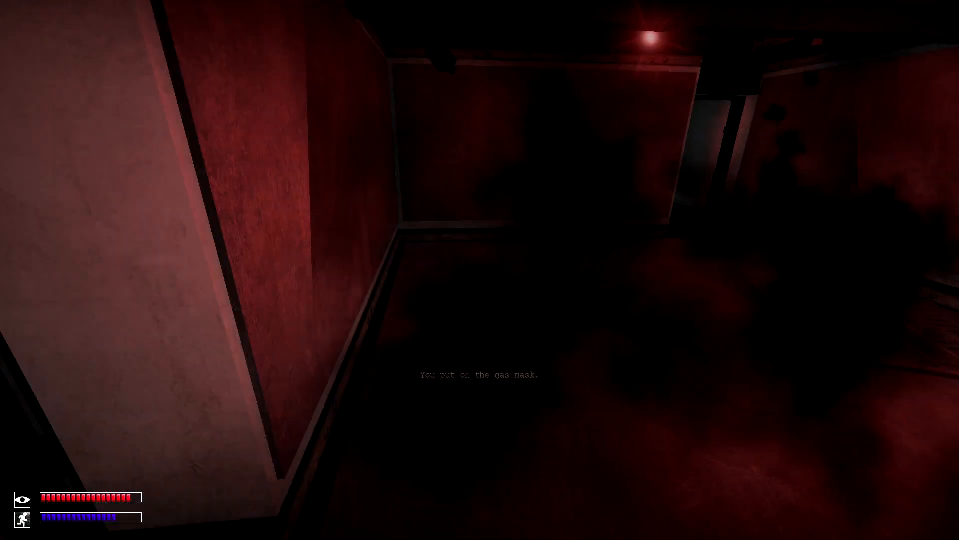
{"action": "key", "text": "shift+w"}
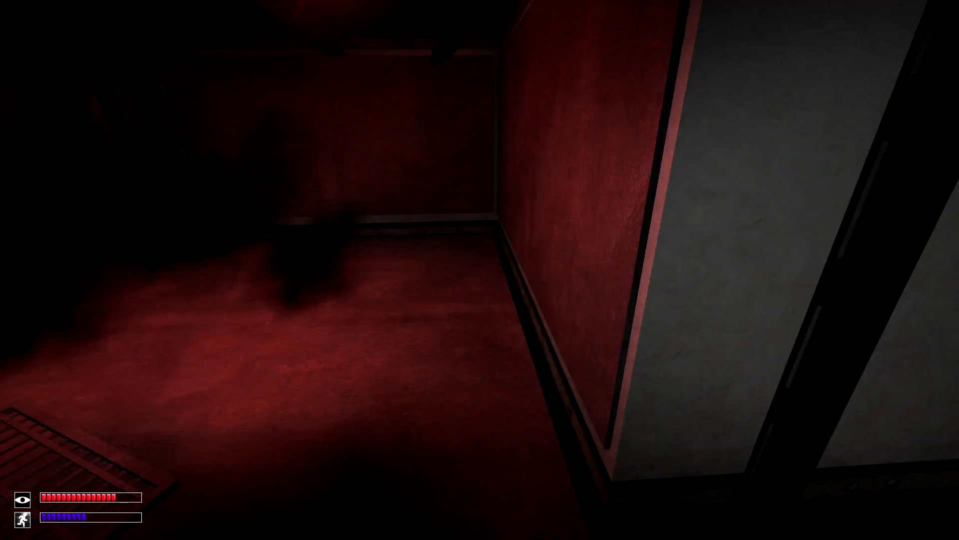
{"action": "key", "text": "w"}
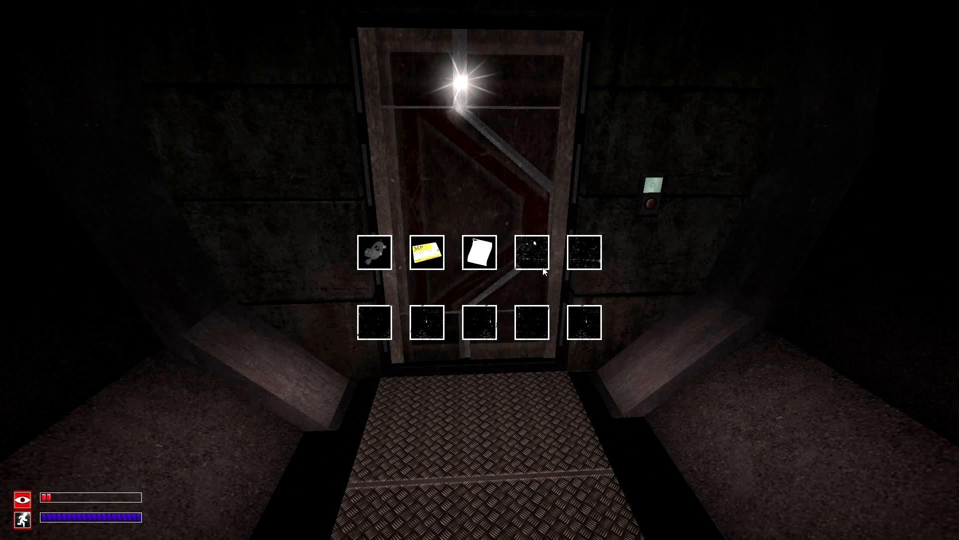
Put on the gas mask and sprint across the catwalk toward the far door.
{"action": "double_click", "coordinate": [371, 252]}
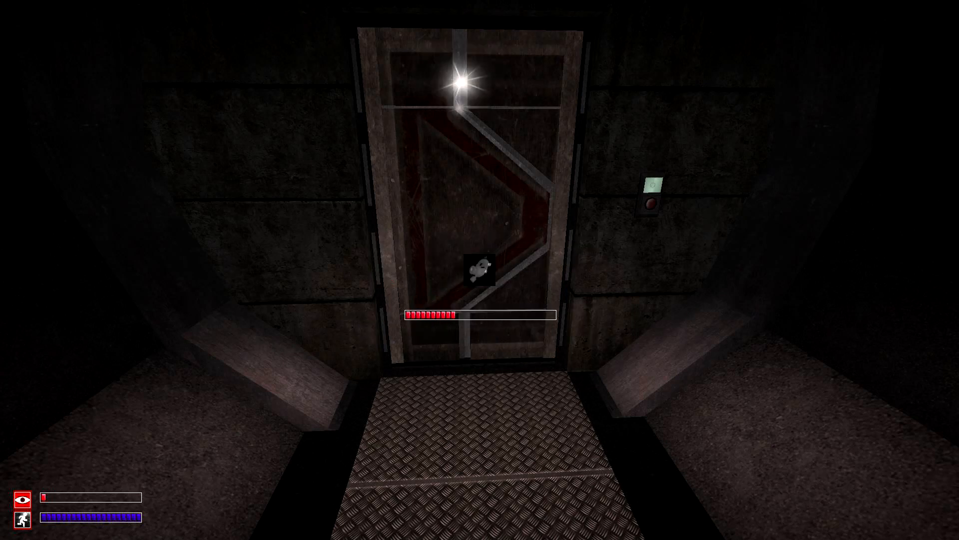
{"action": "key", "text": "w"}
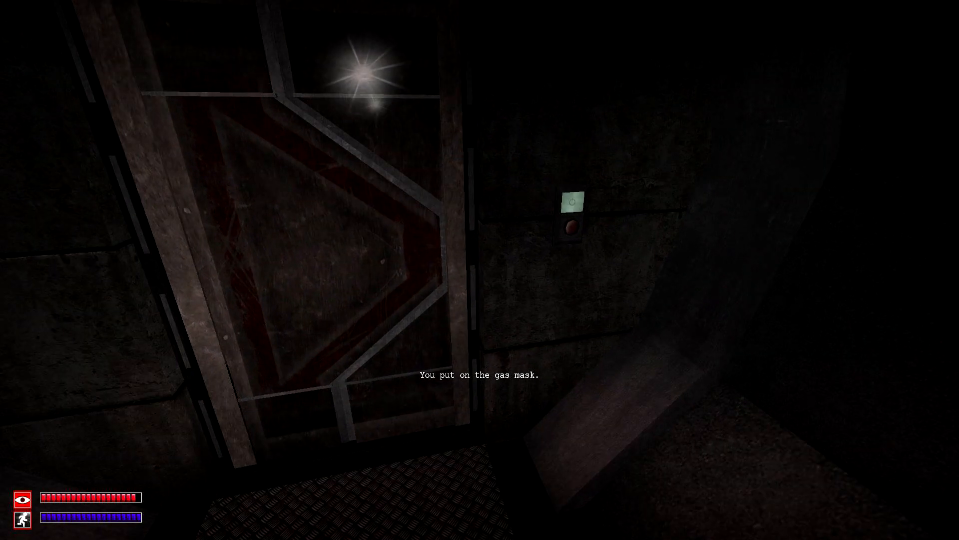
{"action": "key", "text": "w"}
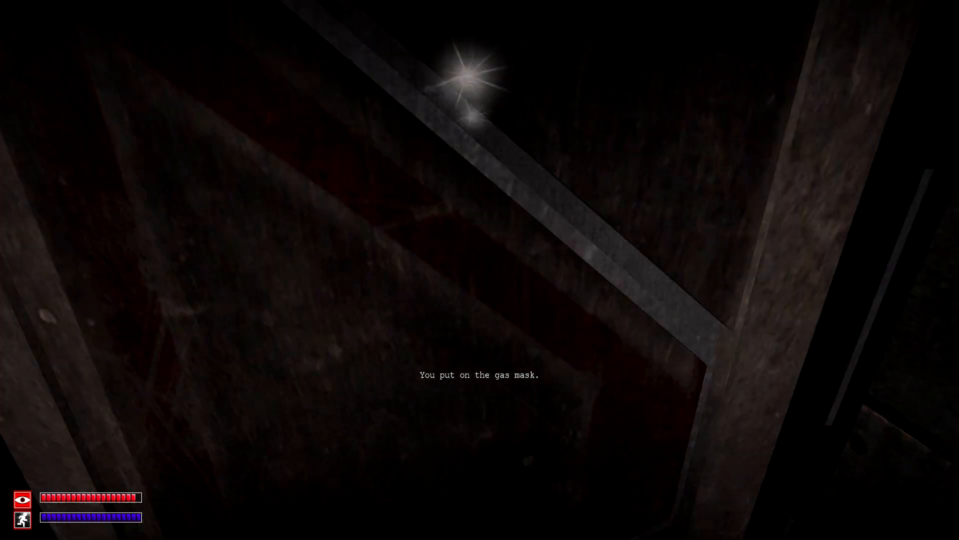
{"action": "key", "text": "shift+w"}
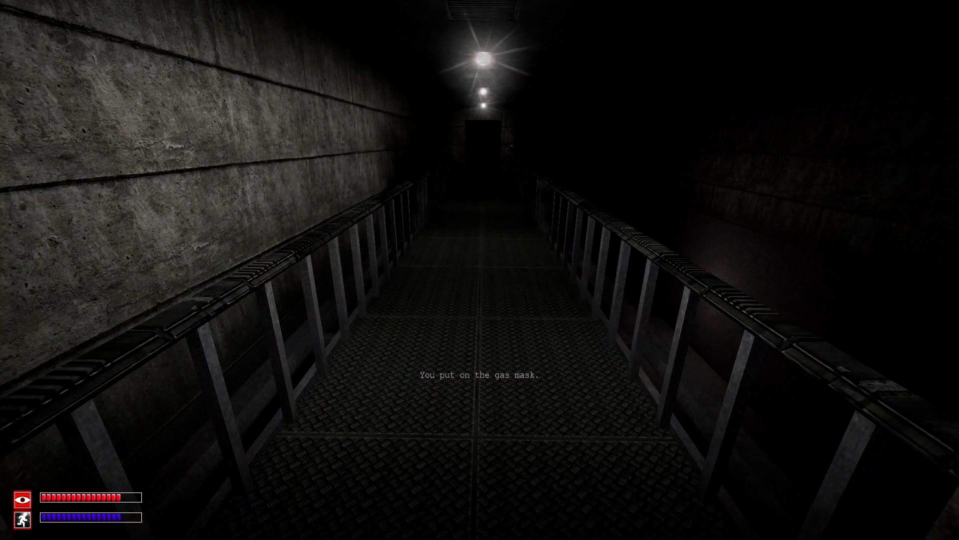
{"action": "key", "text": "shift+w"}
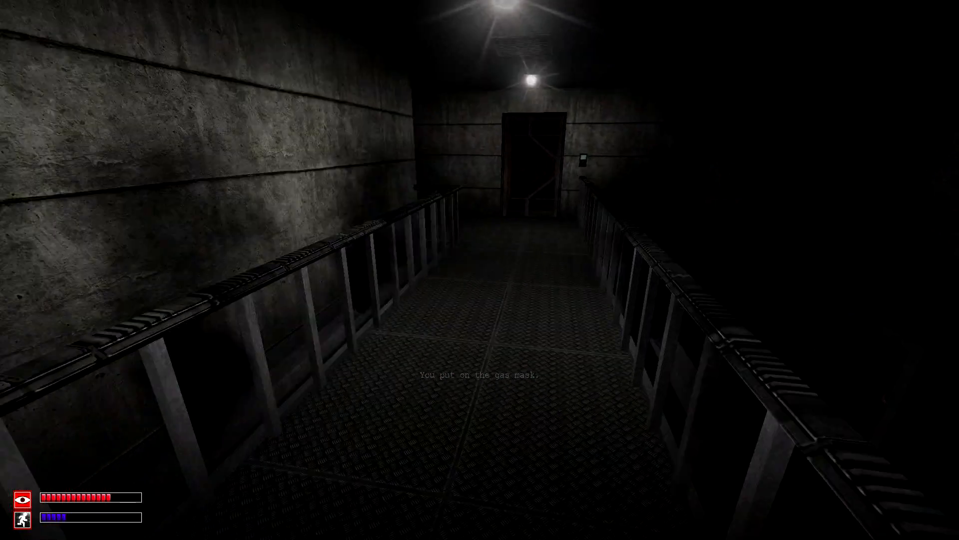
{"action": "key", "text": "shift+w"}
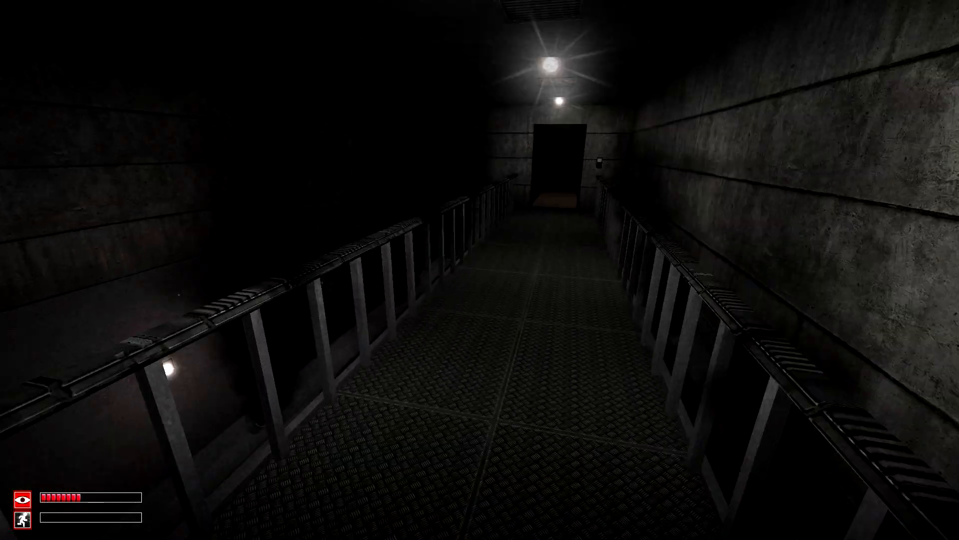
Take off the gas mask from the inventory and walk along the walkway to the open door.
{"action": "key", "text": "Tab"}
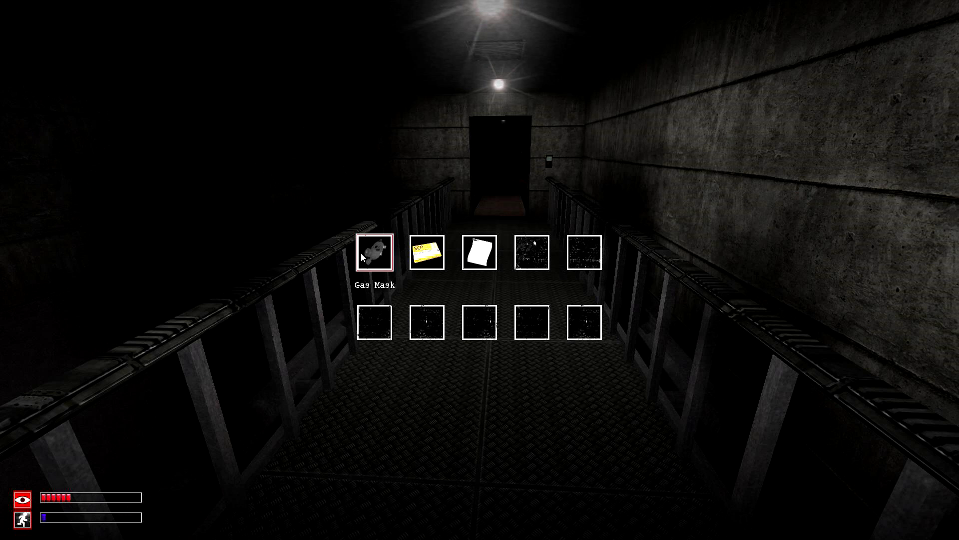
{"action": "double_click", "coordinate": [362, 258]}
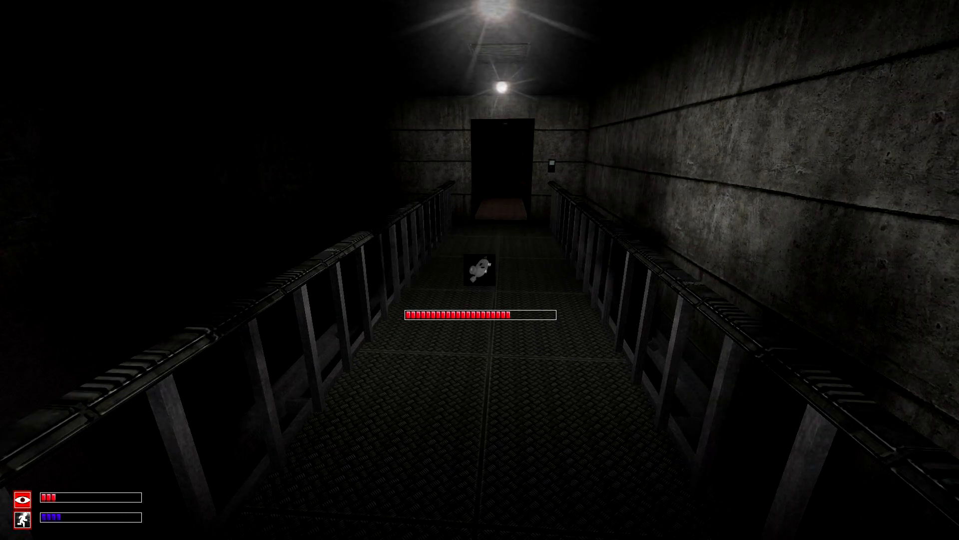
{"action": "key", "text": "w"}
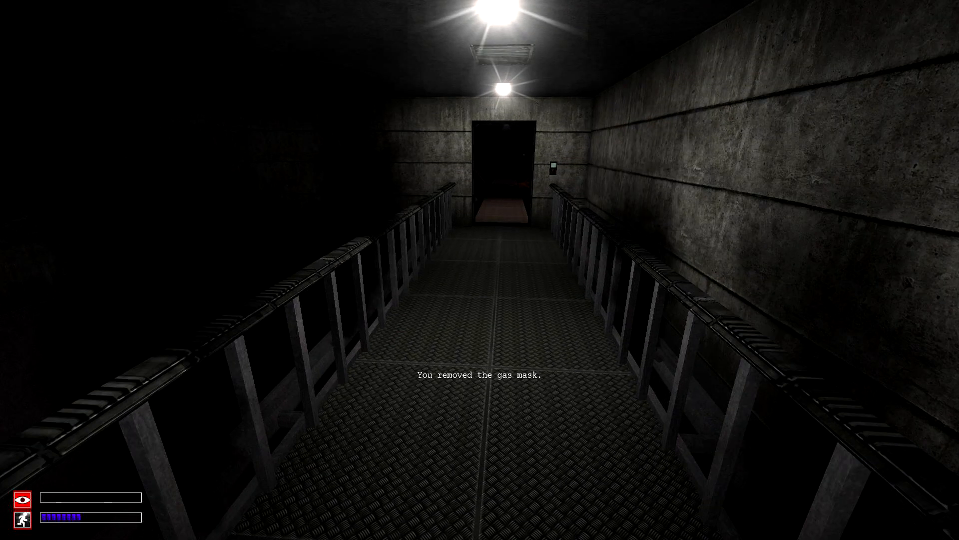
{"action": "key", "text": "w"}
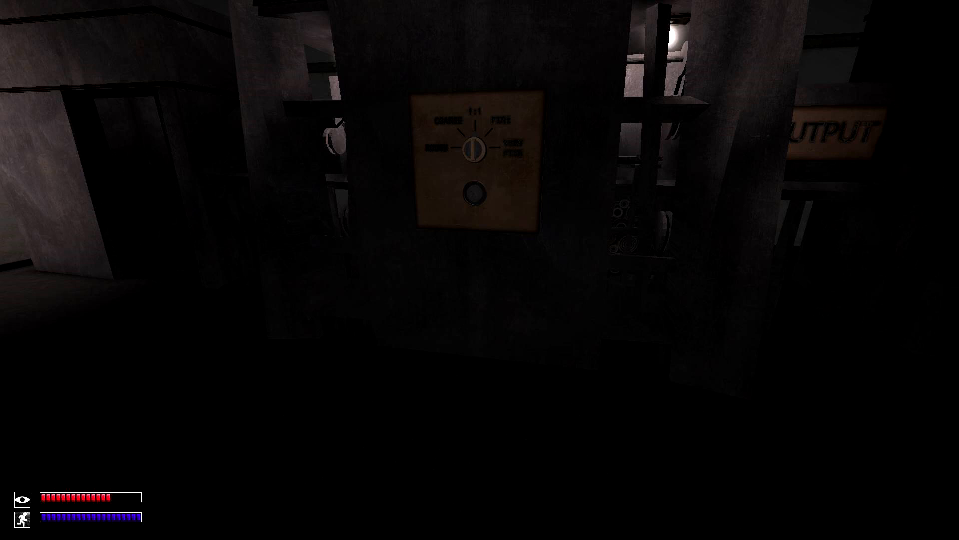
Turn SCP-914's refining knob from 1:1 to FINE and interact with the dial panel again.
{"action": "key", "text": "s"}
{"action": "key", "text": "w"}
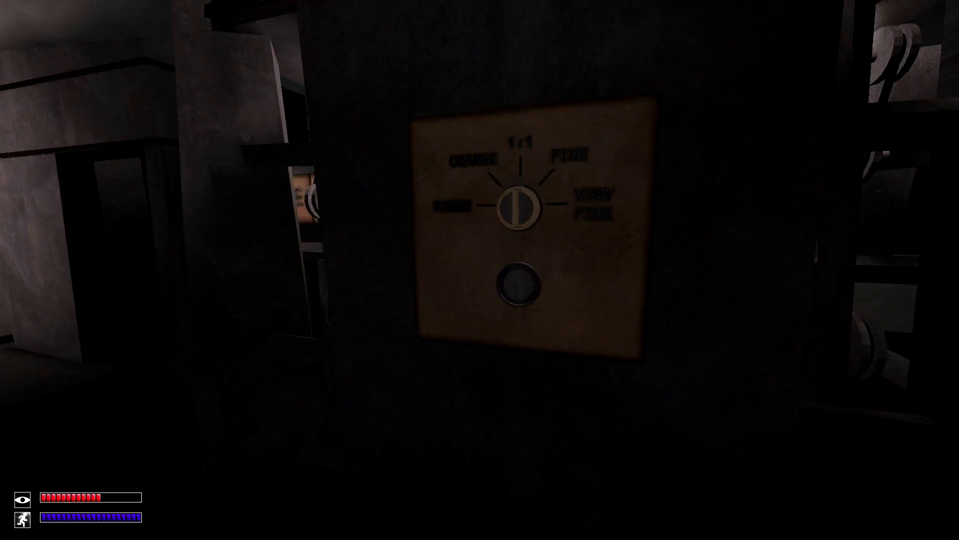
{"action": "left_click_drag", "start_coordinate": [479, 269], "coordinate": [480, 270]}
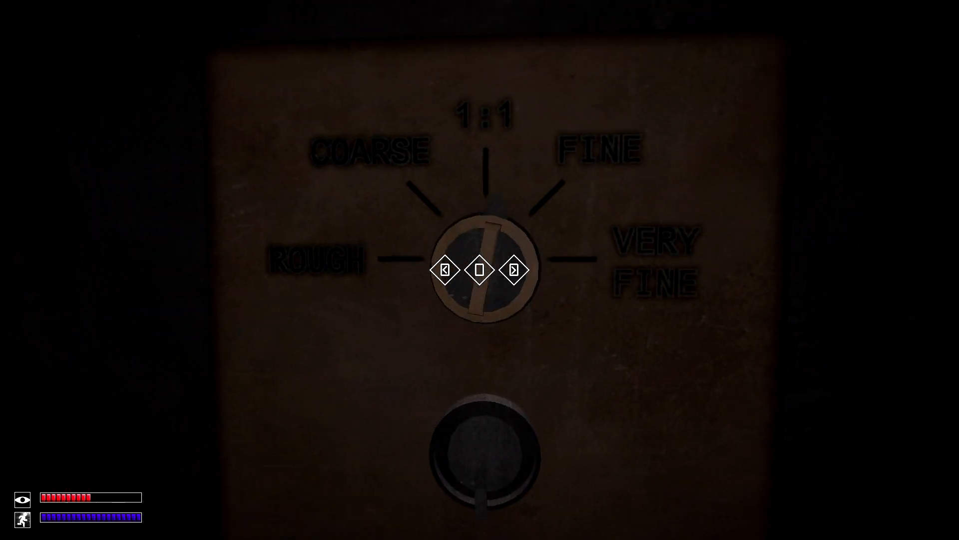
{"action": "key", "text": "s"}
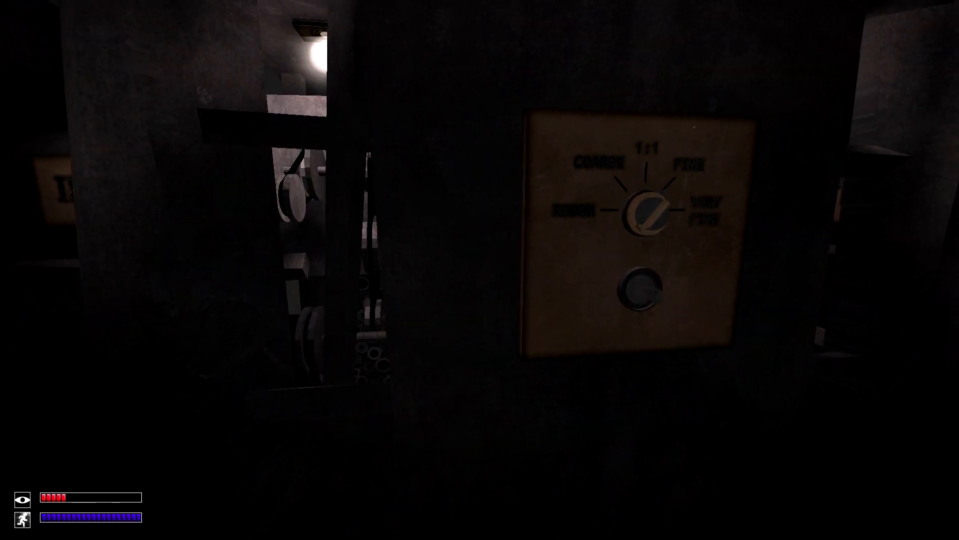
{"action": "key", "text": "Tab"}
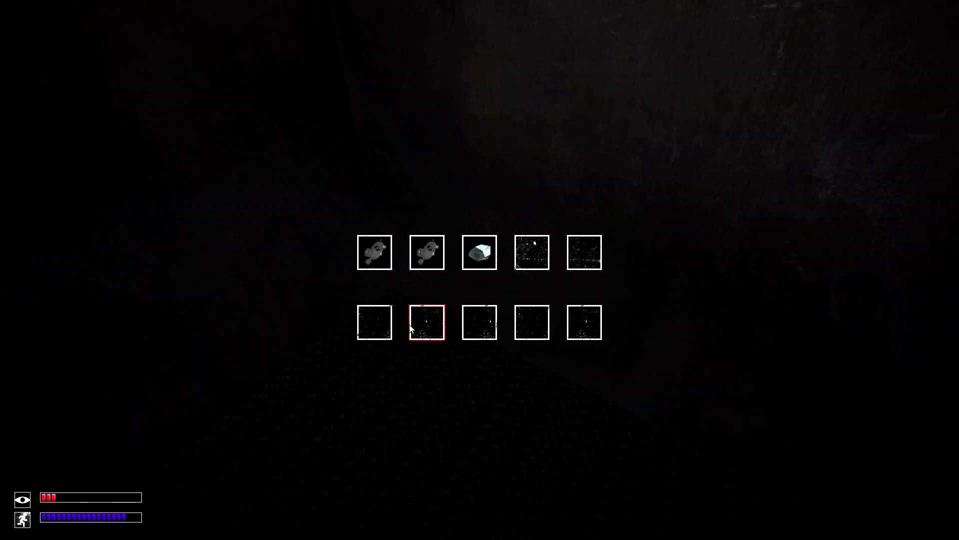
{"action": "key", "text": "Tab"}
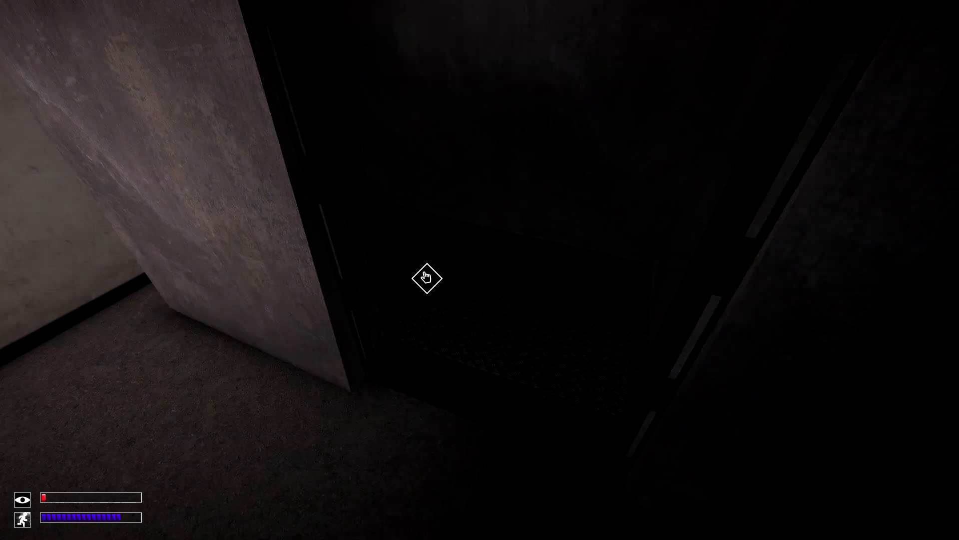
{"action": "key", "text": "w"}
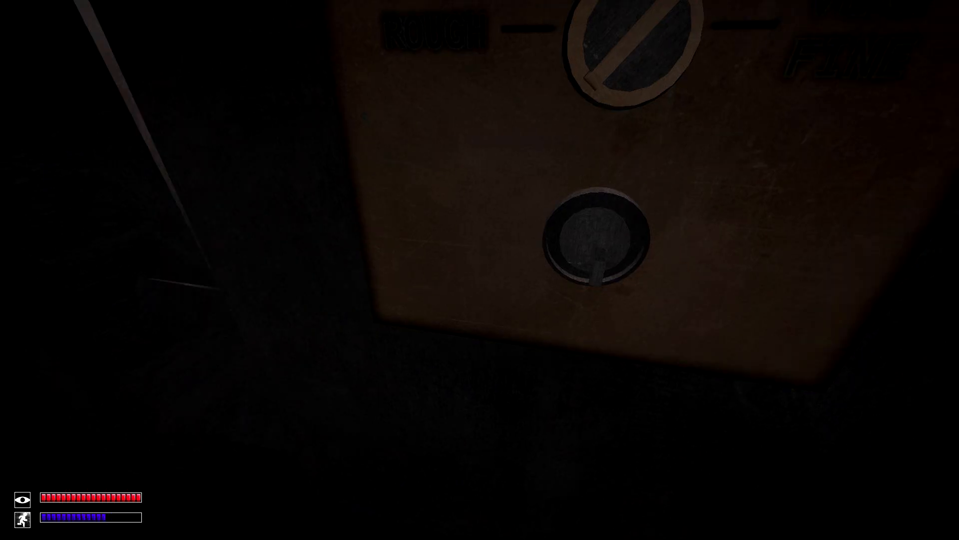
{"action": "left_click", "coordinate": [480, 269]}
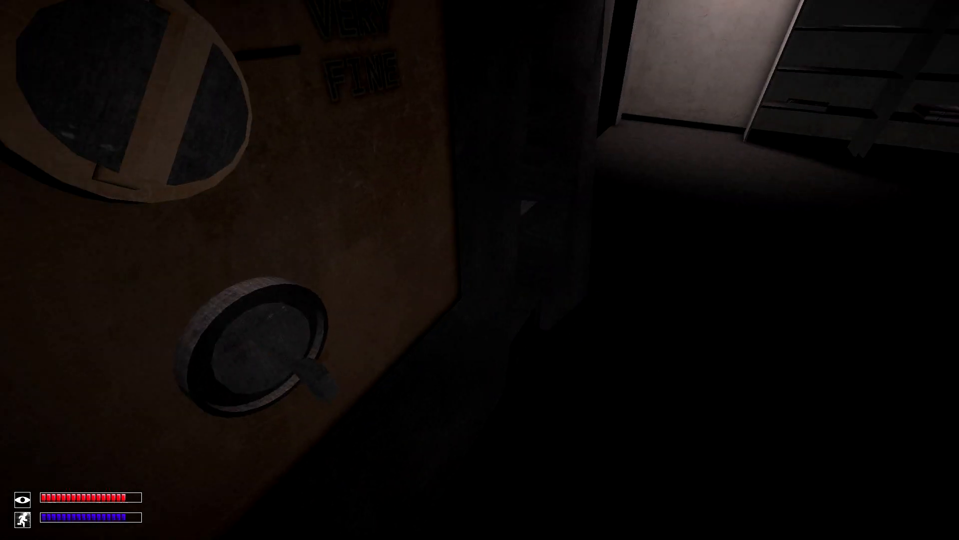
Walk past the OUTPUT sign to the dark SCP door, blinking to refill the meter.
{"action": "key", "text": "w"}
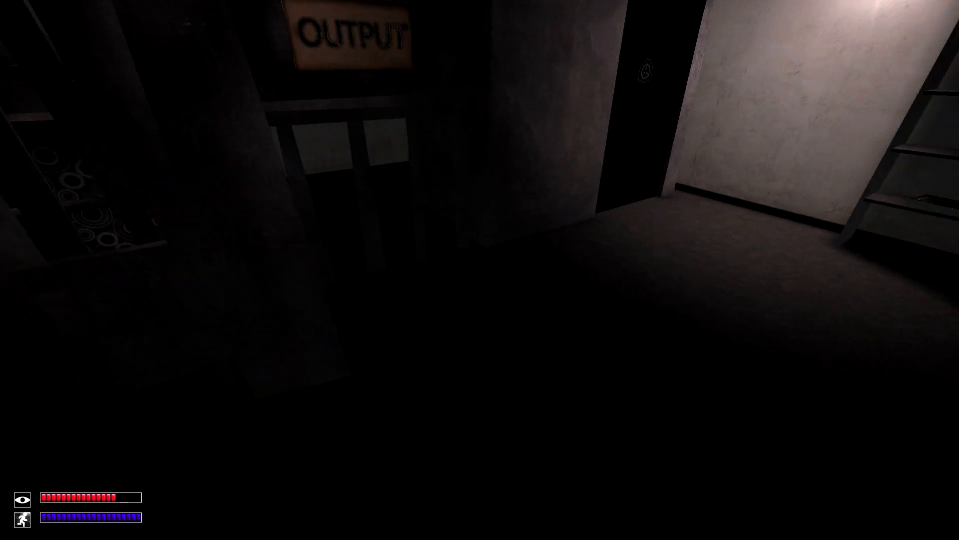
{"action": "key", "text": "w"}
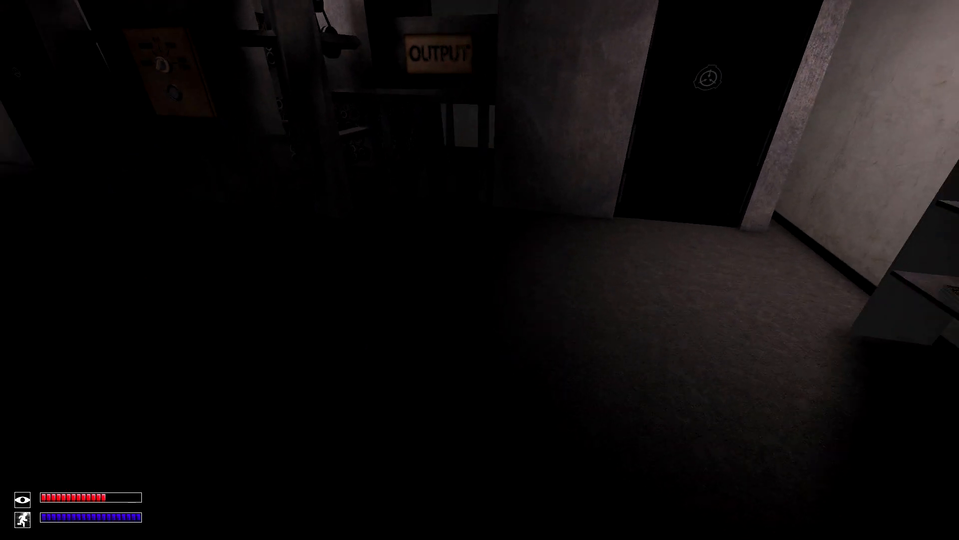
{"action": "key", "text": "w"}
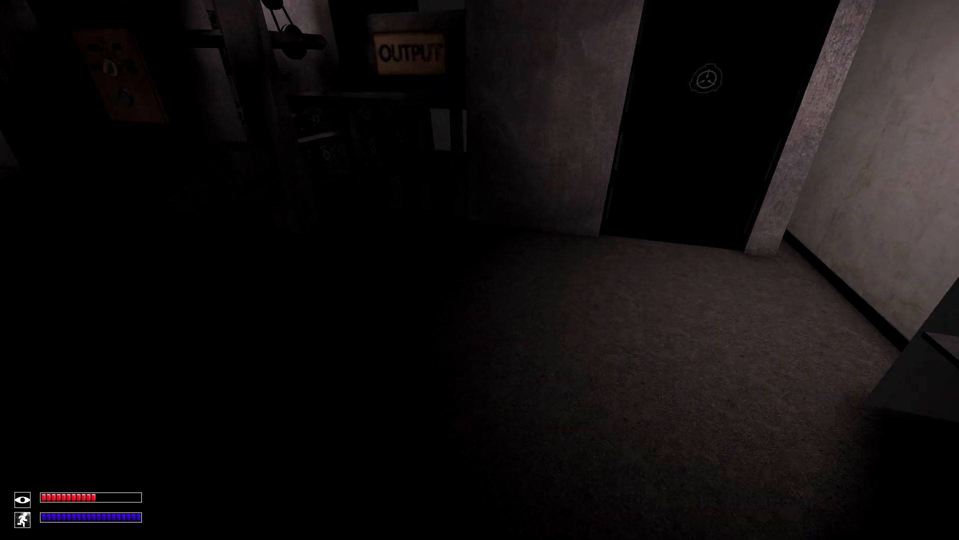
{"action": "key", "text": "w"}
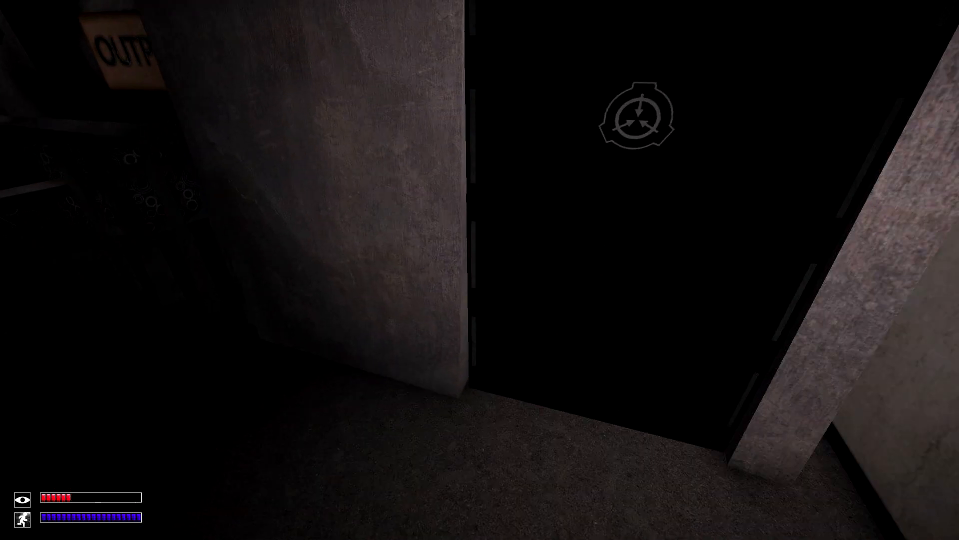
{"action": "key", "text": "space"}
{"action": "key", "text": "w"}
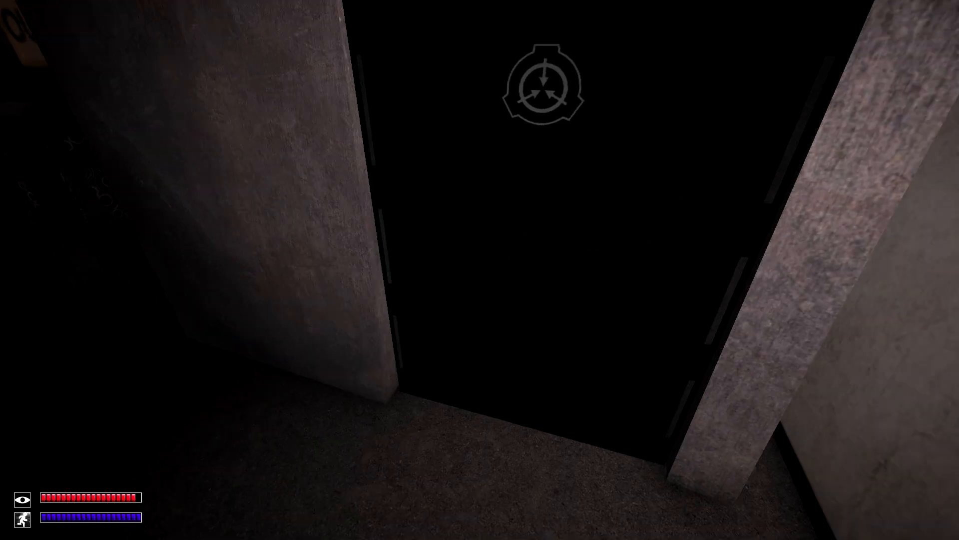
{"action": "key", "text": "w"}
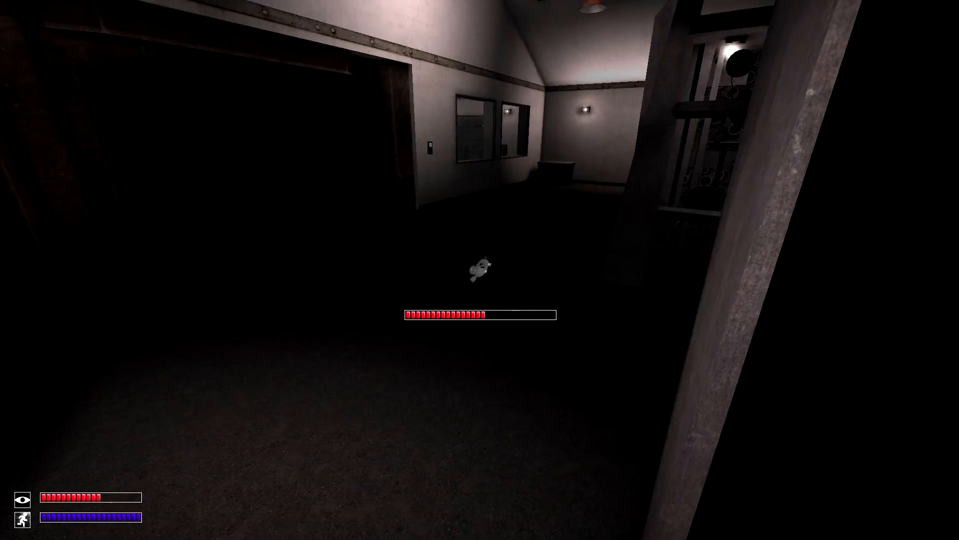
Walk the hallway to the intake shelves and back through the shelf room toward the yellow wall panel.
{"action": "key", "text": "w"}
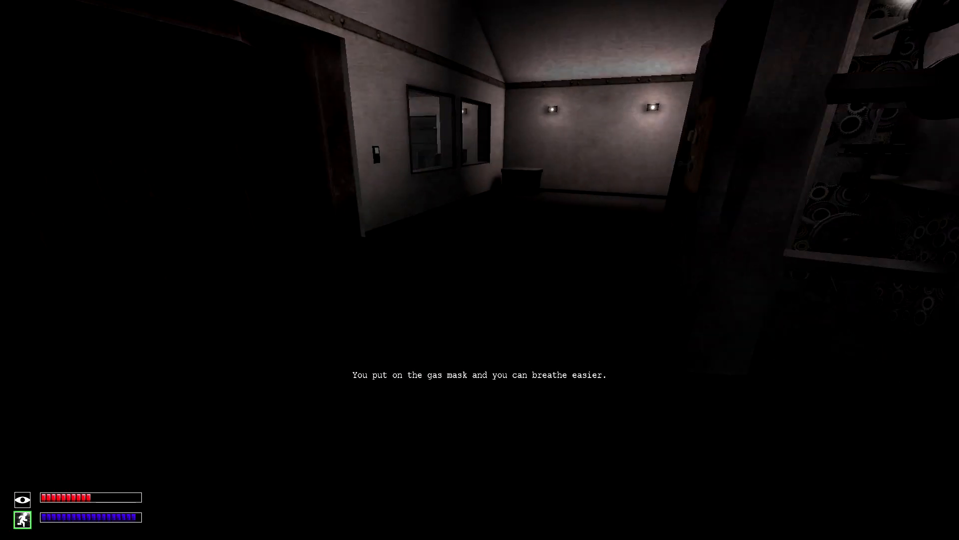
{"action": "key", "text": "w"}
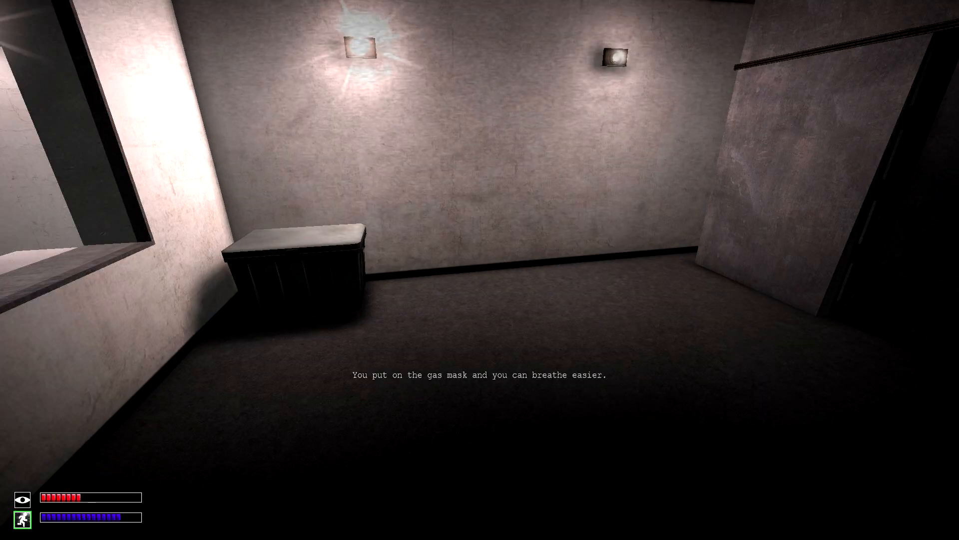
{"action": "key", "text": "w"}
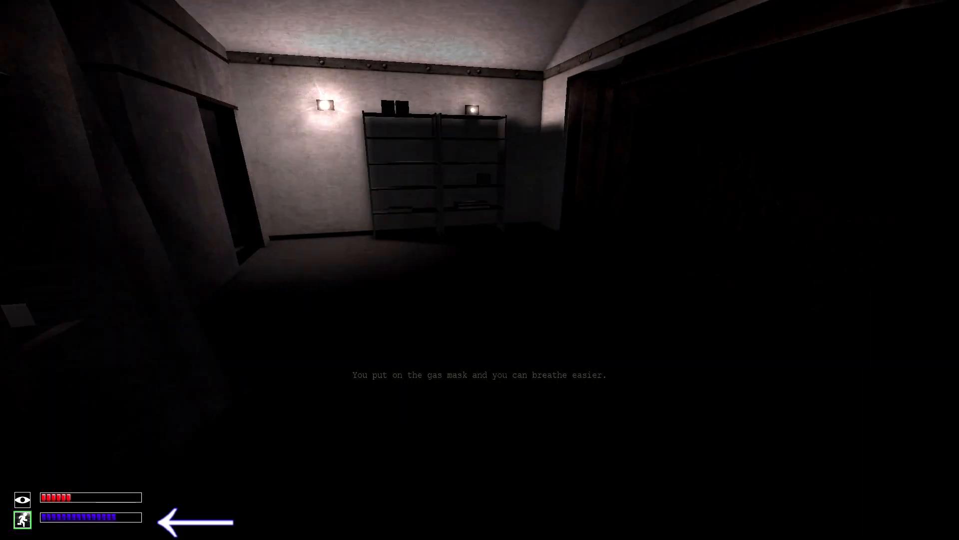
{"action": "key", "text": "w"}
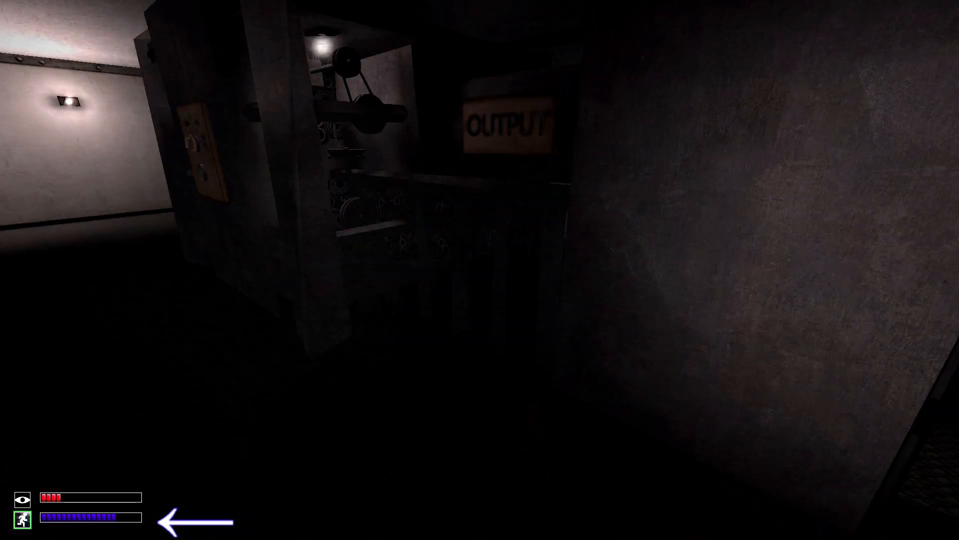
{"action": "key", "text": "w"}
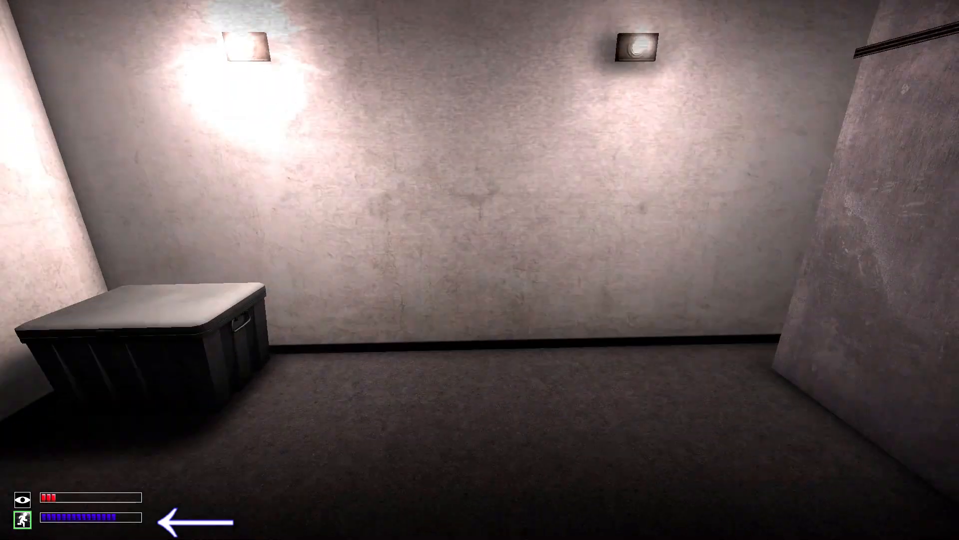
{"action": "key", "text": "w"}
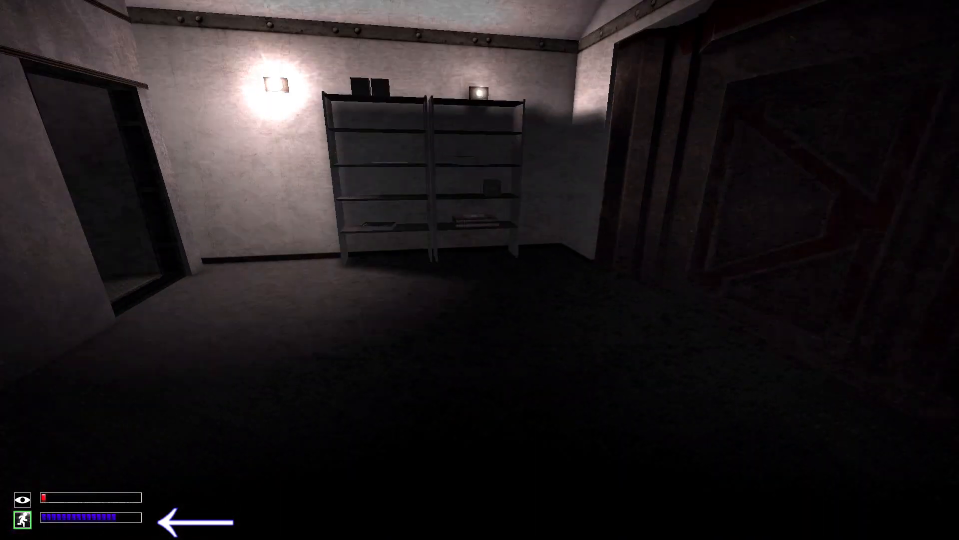
{"action": "key", "text": "w"}
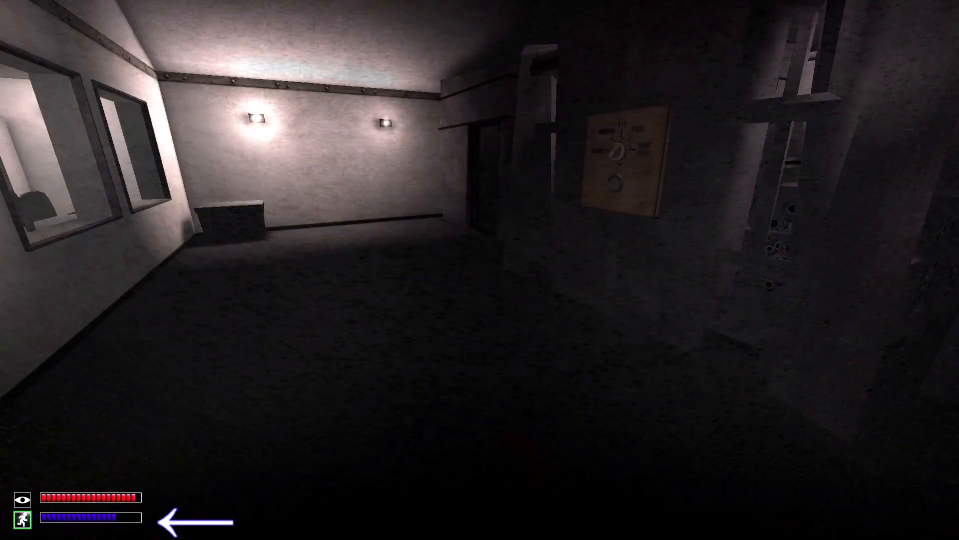
{"action": "key", "text": "w"}
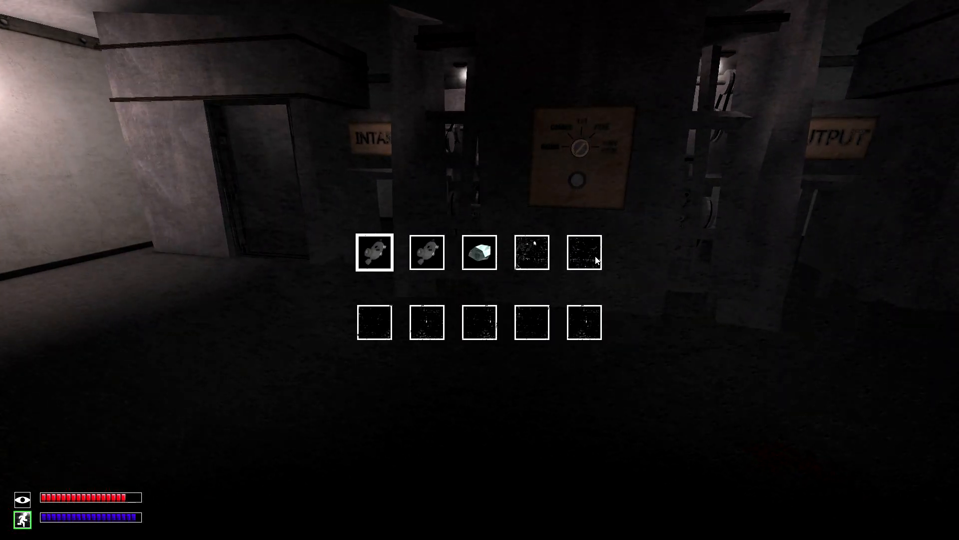
Remove the gas mask from the inventory and leave the 914 chamber toward the elevator doorway.
{"action": "key", "text": "Tab"}
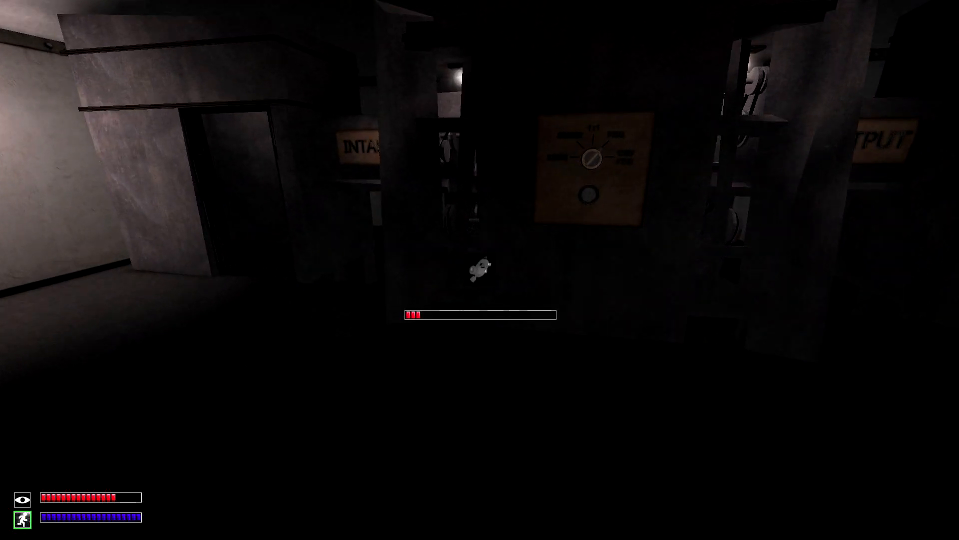
{"action": "key", "text": "w"}
{"action": "key", "text": "w"}
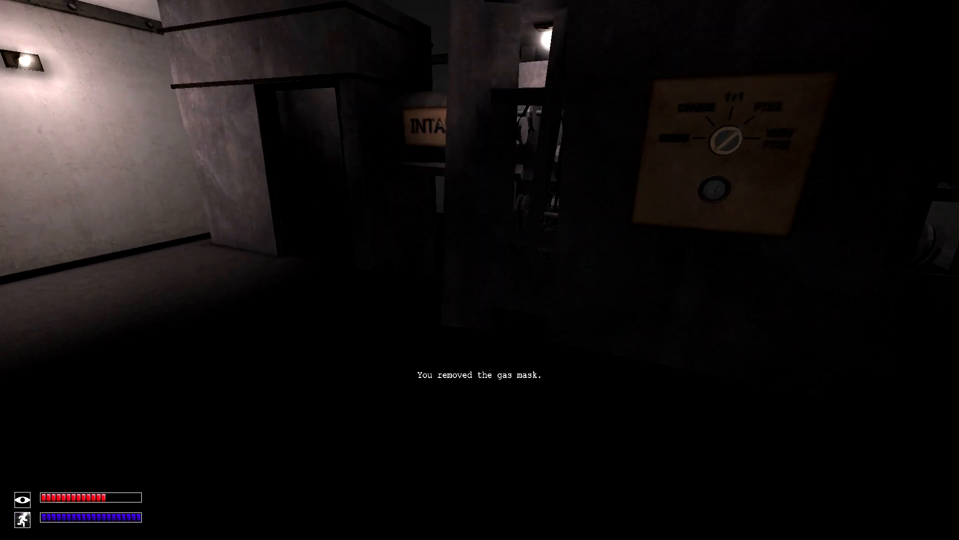
{"action": "key", "text": "w"}
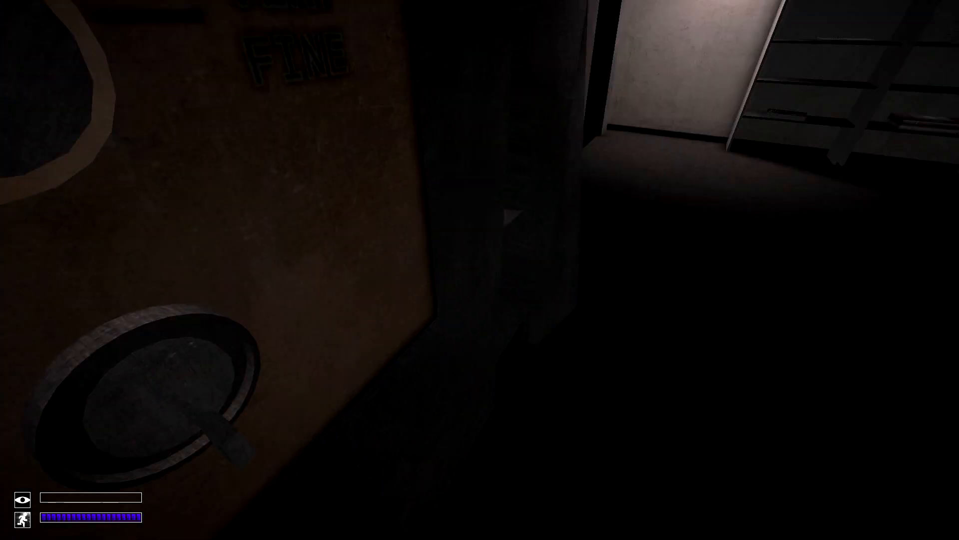
{"action": "key", "text": "s"}
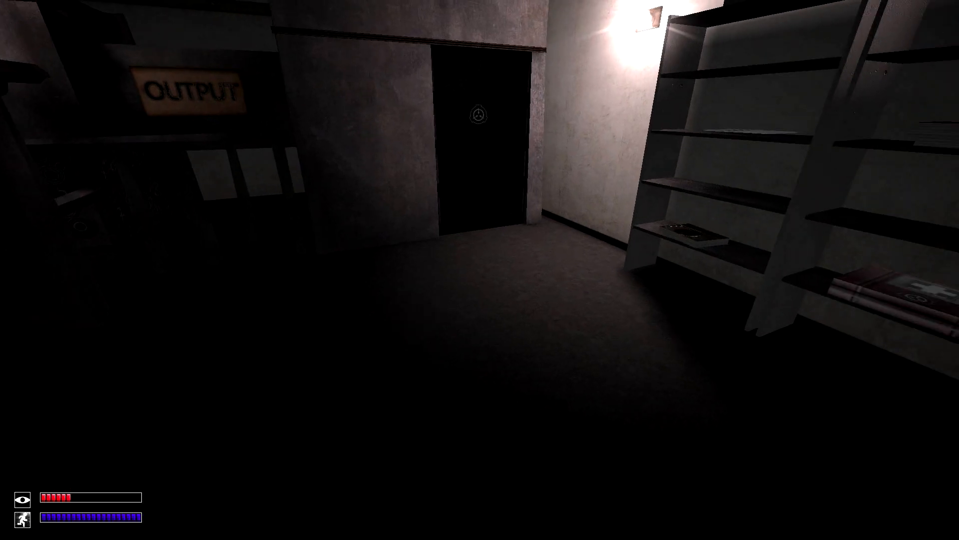
{"action": "key", "text": "w"}
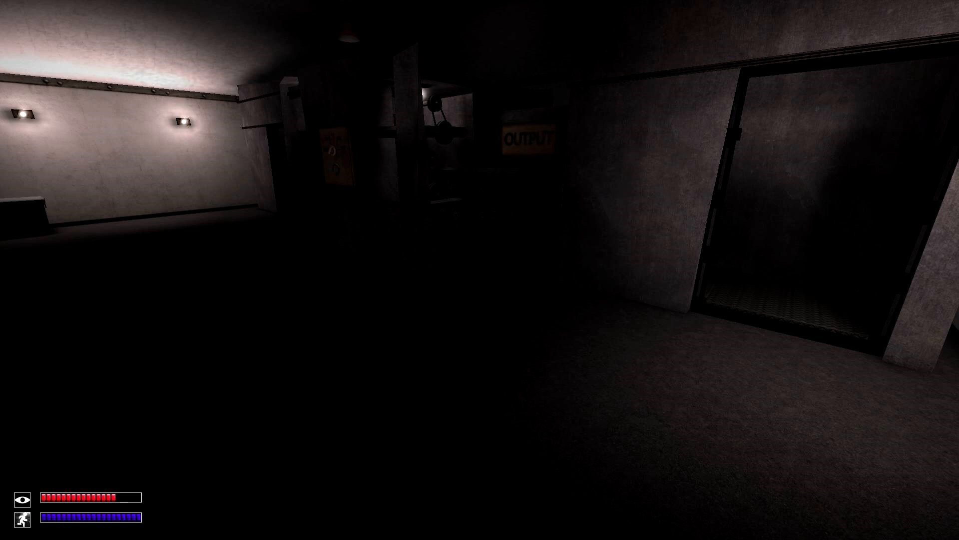
{"action": "key", "text": "w"}
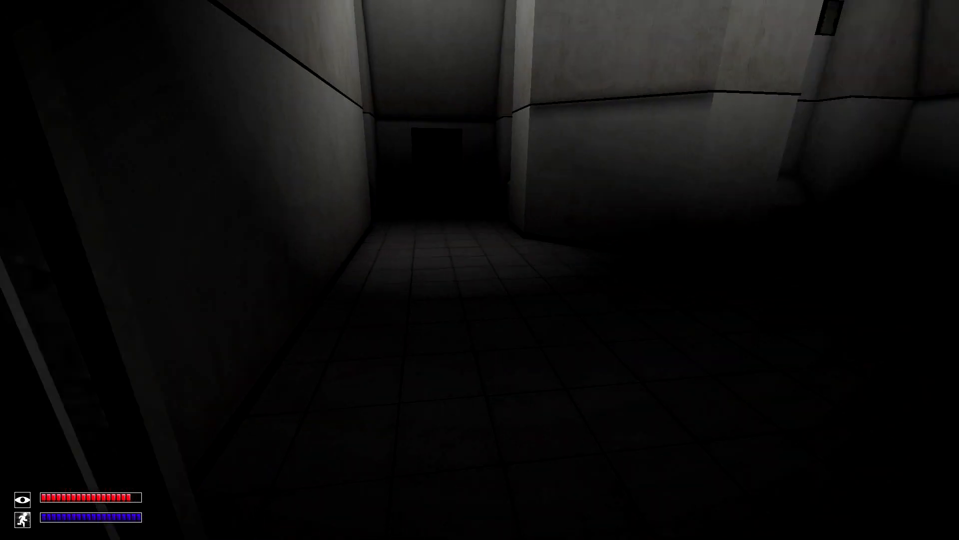
Ride the elevator, pass the red lockers and the tunnel, and sprint into the SCP-895 room.
{"action": "key", "text": "w"}
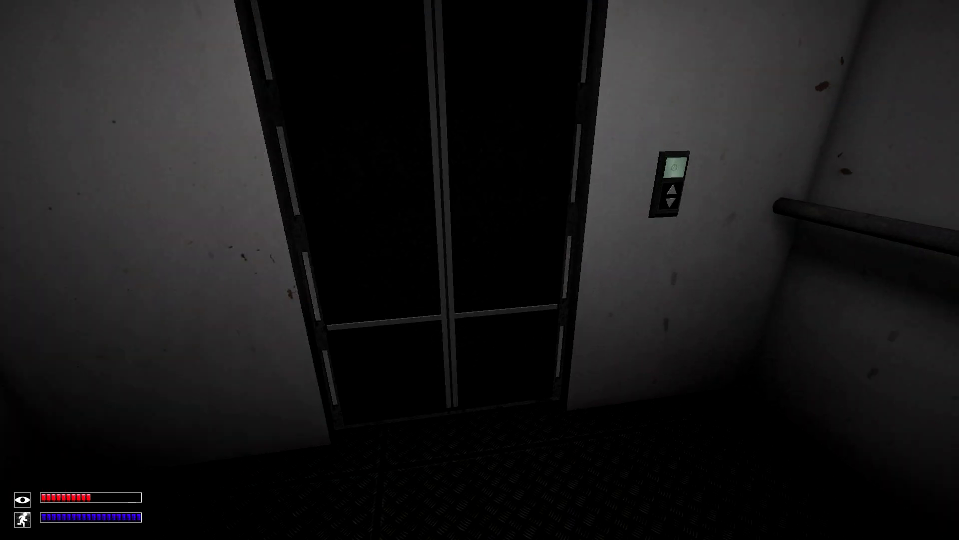
{"action": "key", "text": "w"}
{"action": "key", "text": "space"}
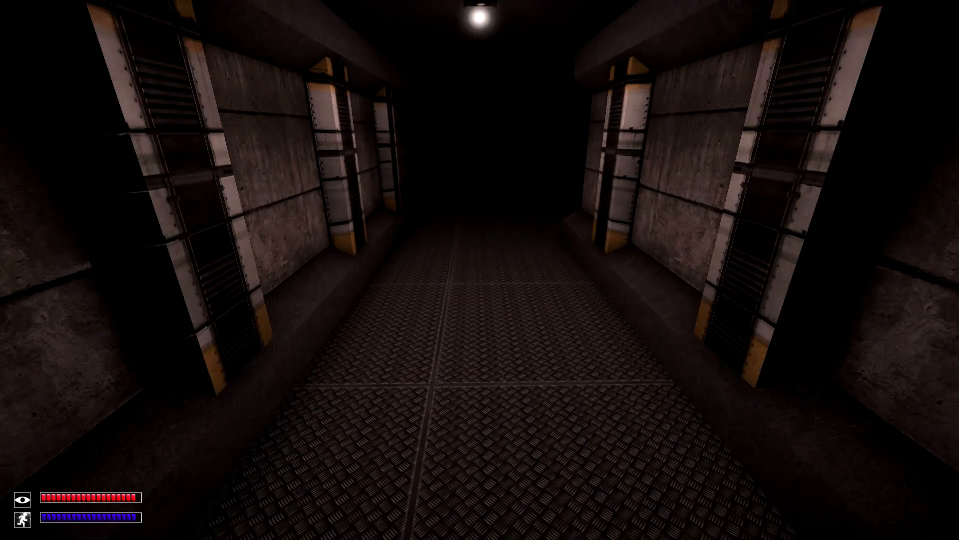
{"action": "key", "text": "shift+w"}
{"action": "key", "text": "shift+w"}
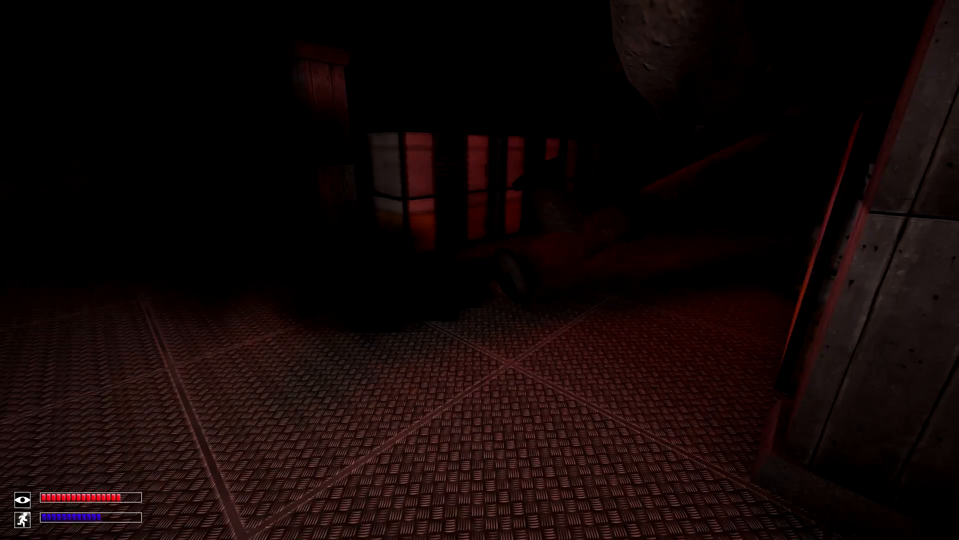
{"action": "key", "text": "space"}
{"action": "key", "text": "w"}
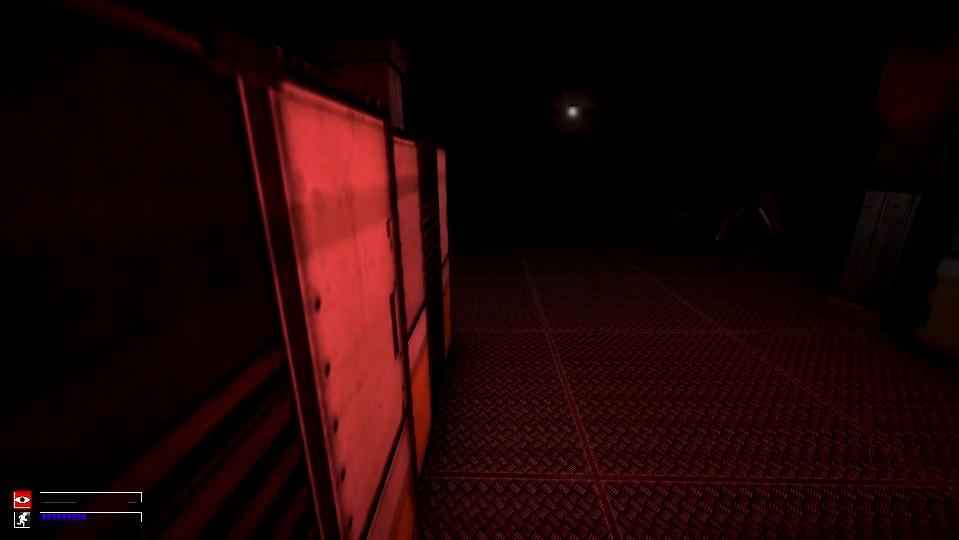
{"action": "key", "text": "shift+w"}
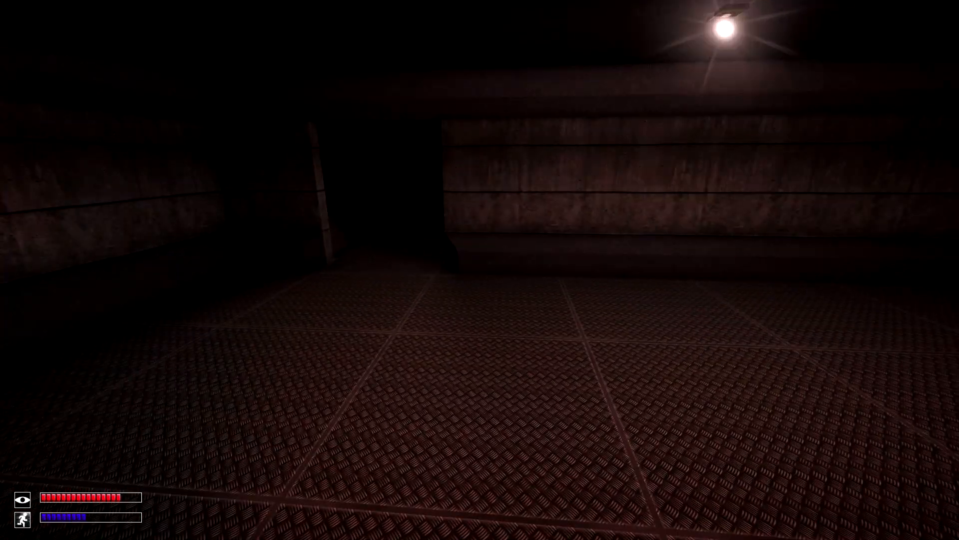
{"action": "key", "text": "shift+w"}
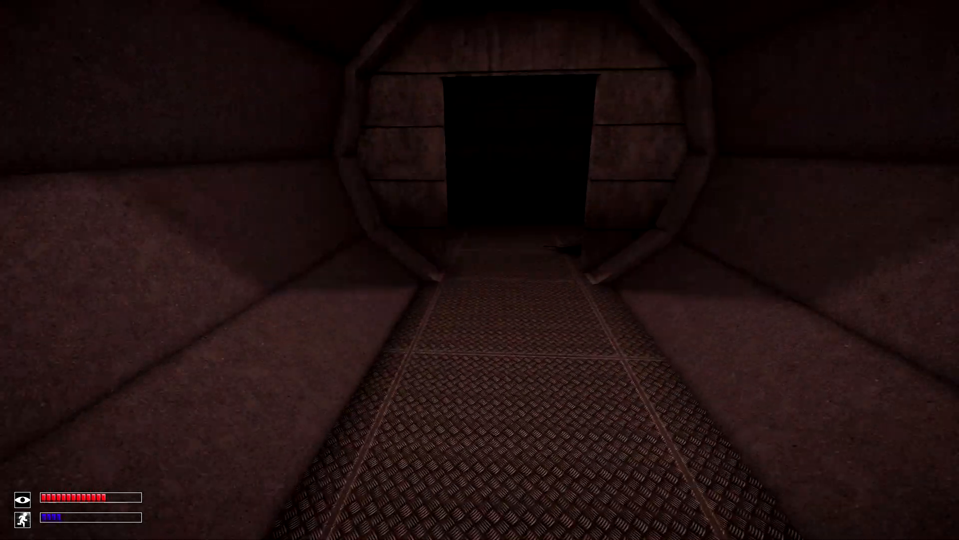
{"action": "key", "text": "space"}
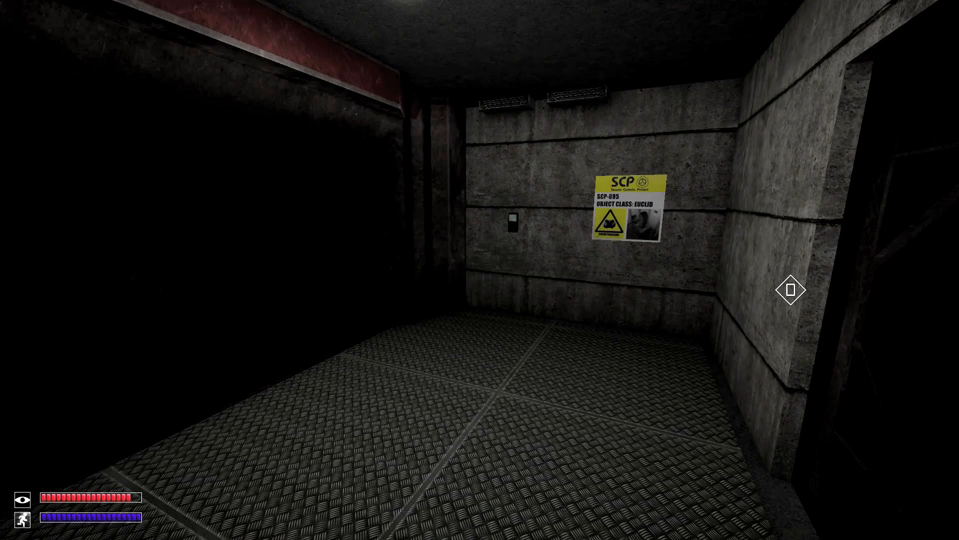
{"action": "key", "text": "w"}
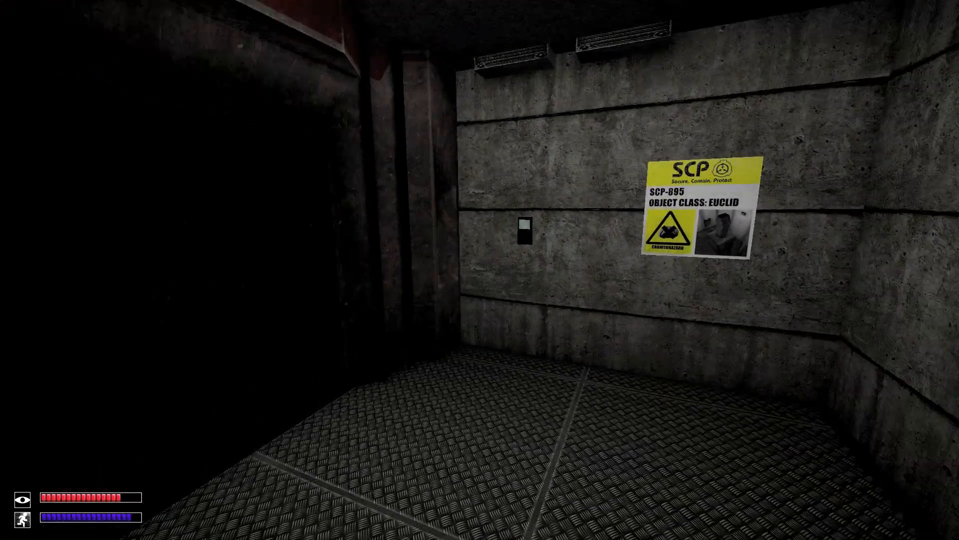
Use the keycard on the door's reader and walk through the opened doorway.
{"action": "key", "text": "Tab"}
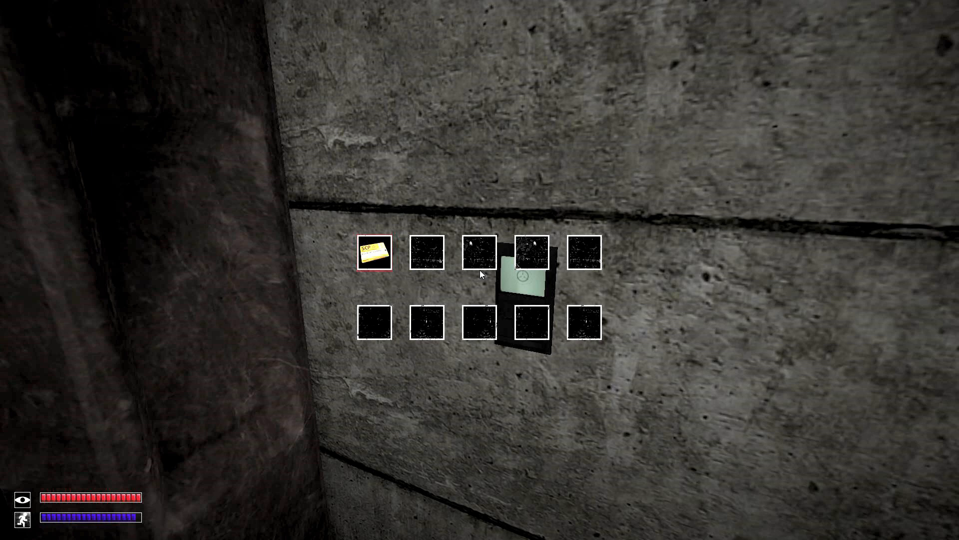
{"action": "double_click", "coordinate": [374, 253]}
{"action": "key", "text": "w"}
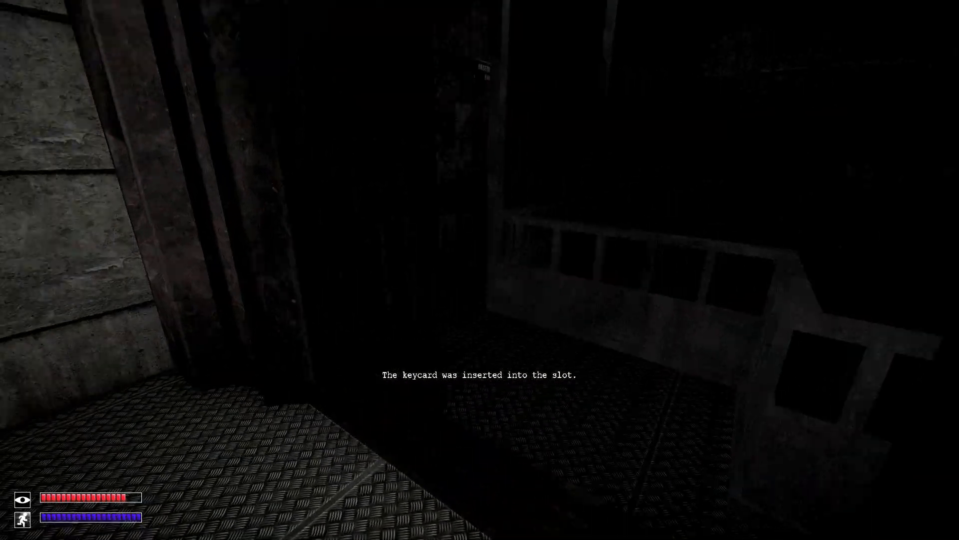
Cross the dark catwalk and enter the corridor between the stone walls.
{"action": "key", "text": "w"}
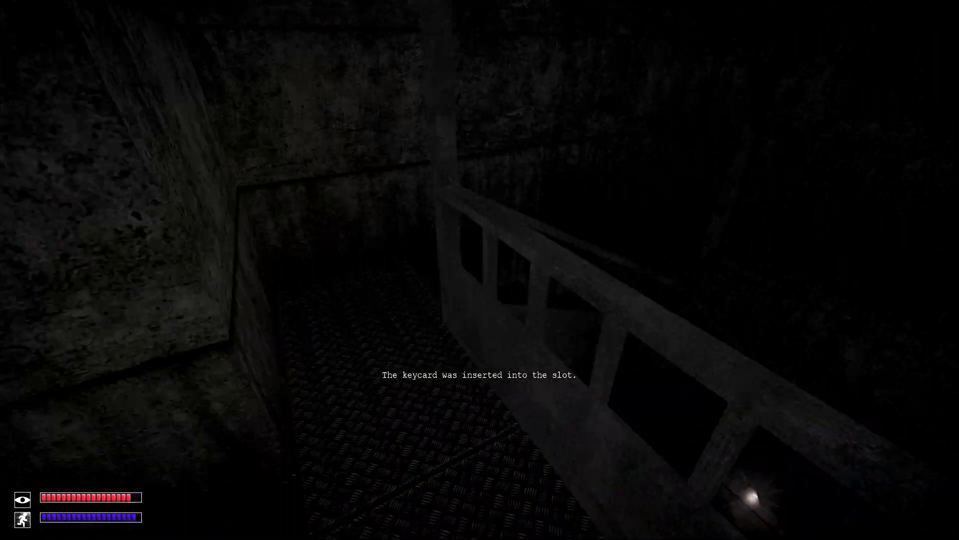
{"action": "key", "text": "w"}
{"action": "key", "text": "w"}
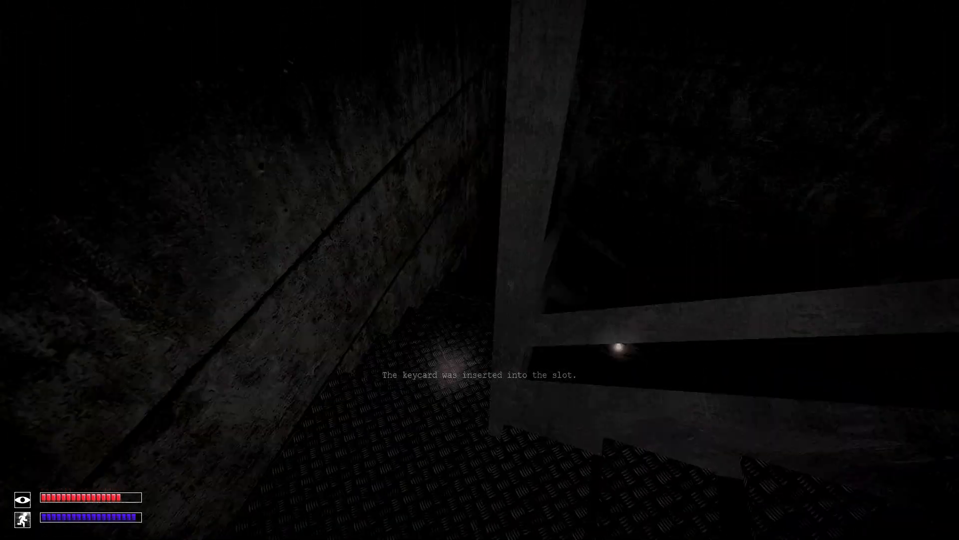
{"action": "key", "text": "w"}
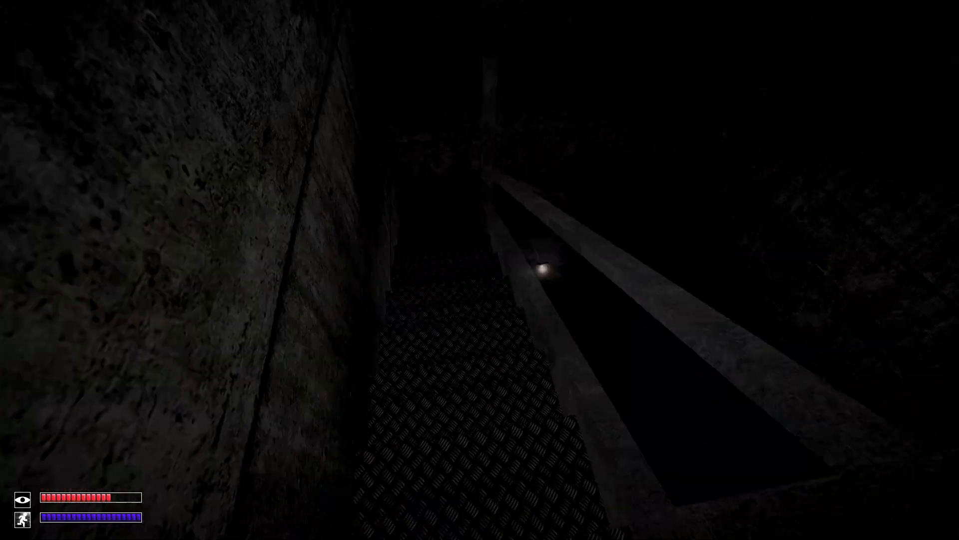
{"action": "key", "text": "w"}
{"action": "key", "text": "space"}
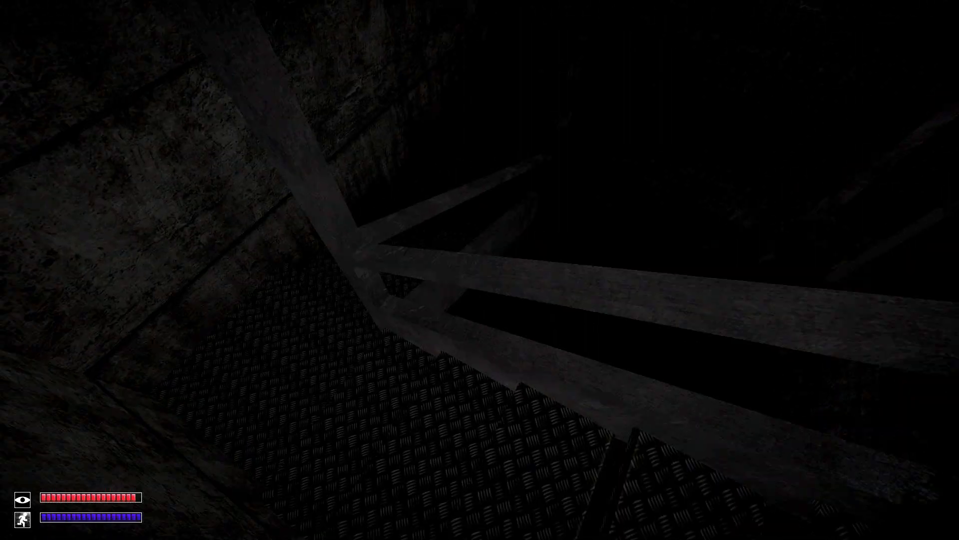
{"action": "key", "text": "w"}
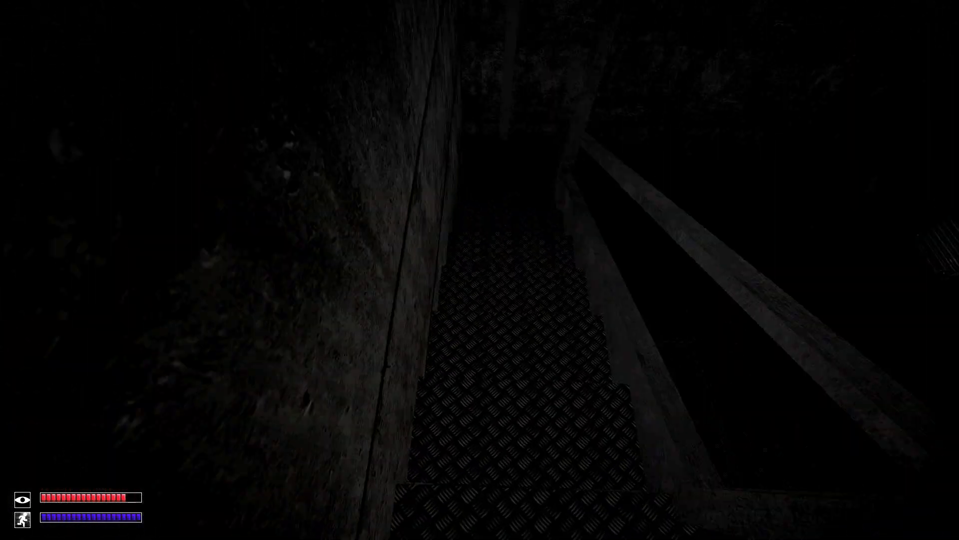
{"action": "key", "text": "w"}
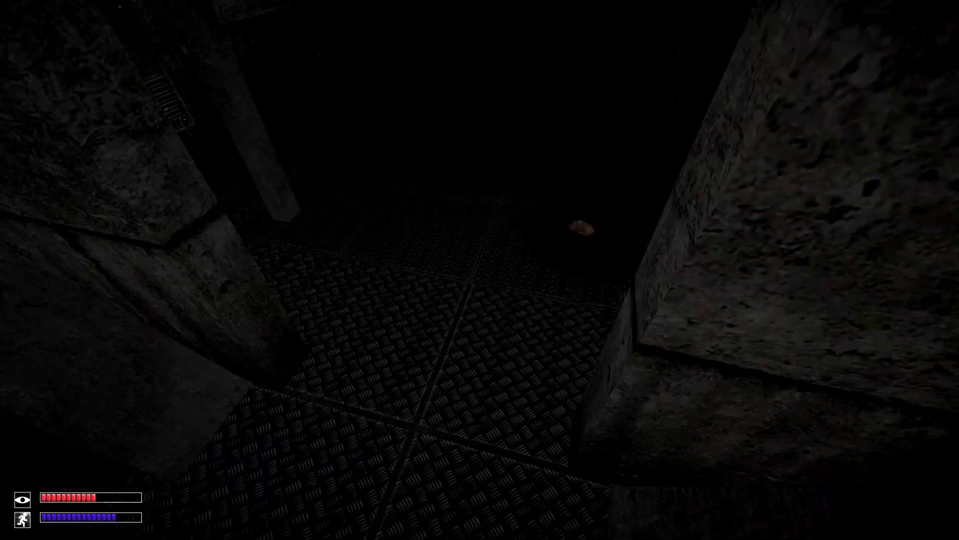
{"action": "key", "text": "w"}
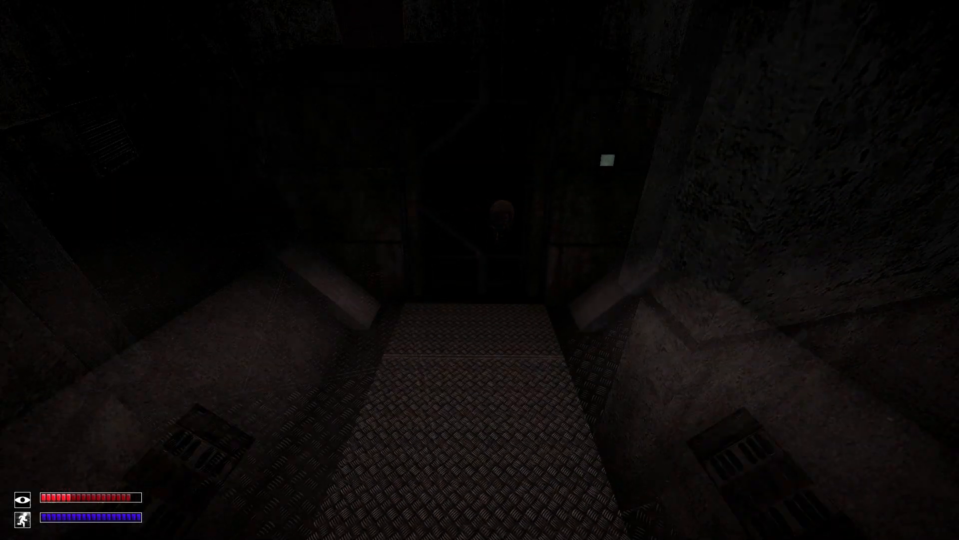
Open the door ahead with its wall button and walk into the elevator.
{"action": "key", "text": "w"}
{"action": "key", "text": "space"}
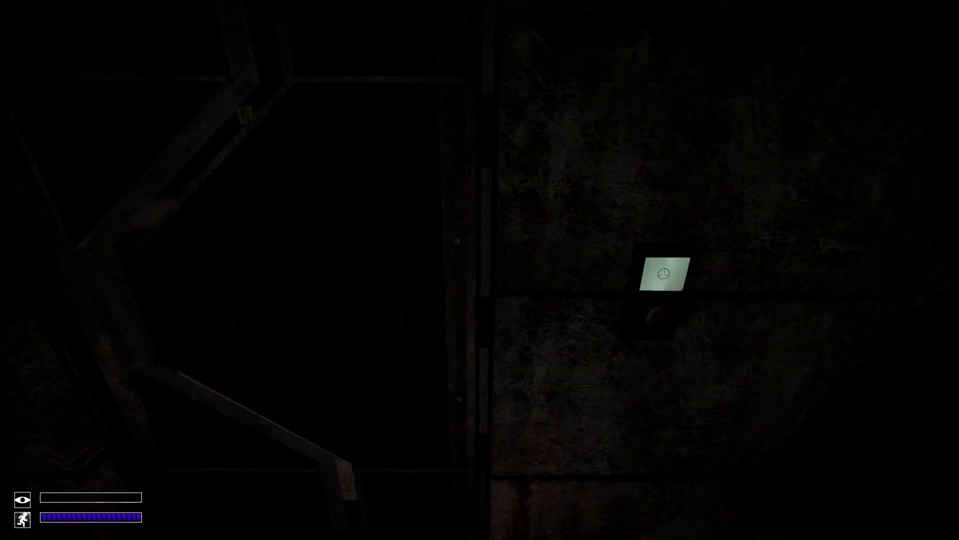
{"action": "left_click", "coordinate": [664, 273]}
{"action": "key", "text": "w"}
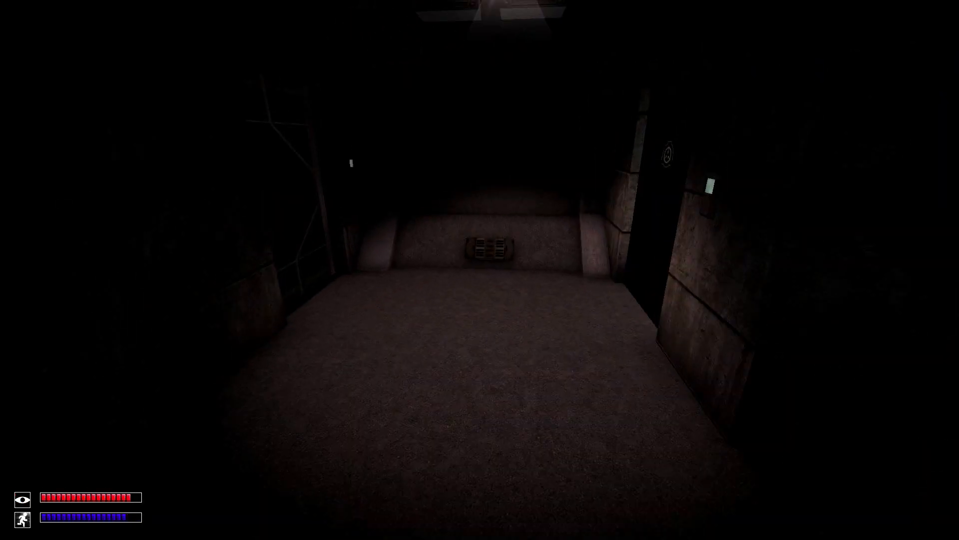
Insert the keycard at the door's reader and sprint into the dark room, checking the inventory.
{"action": "left_click", "coordinate": [480, 270]}
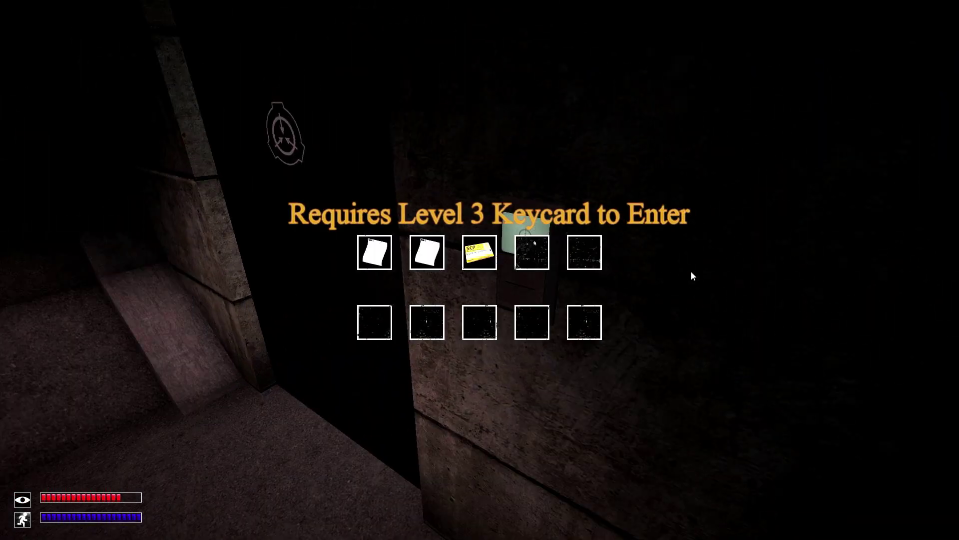
{"action": "left_click", "coordinate": [486, 251]}
{"action": "left_click", "coordinate": [480, 270]}
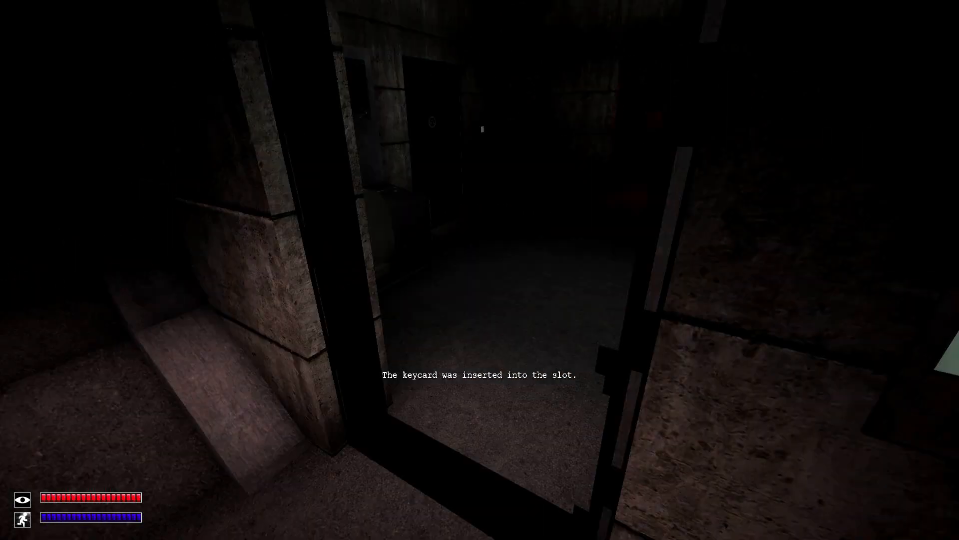
{"action": "key", "text": "shift+w"}
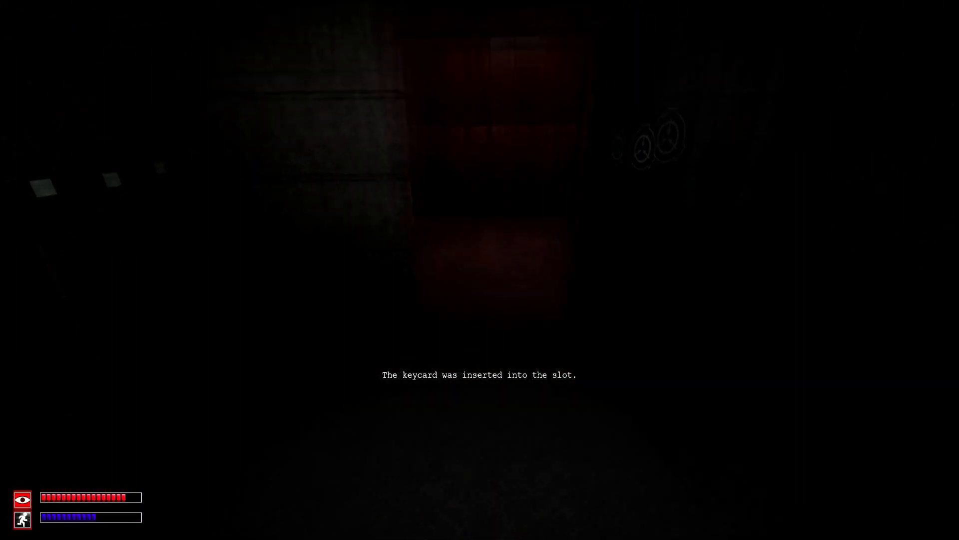
{"action": "key", "text": "shift+w"}
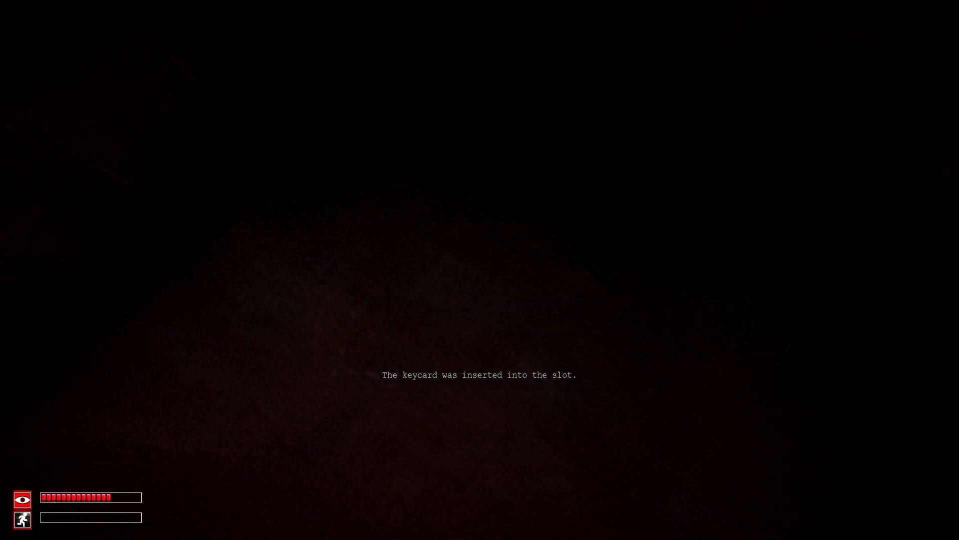
{"action": "key", "text": "Tab"}
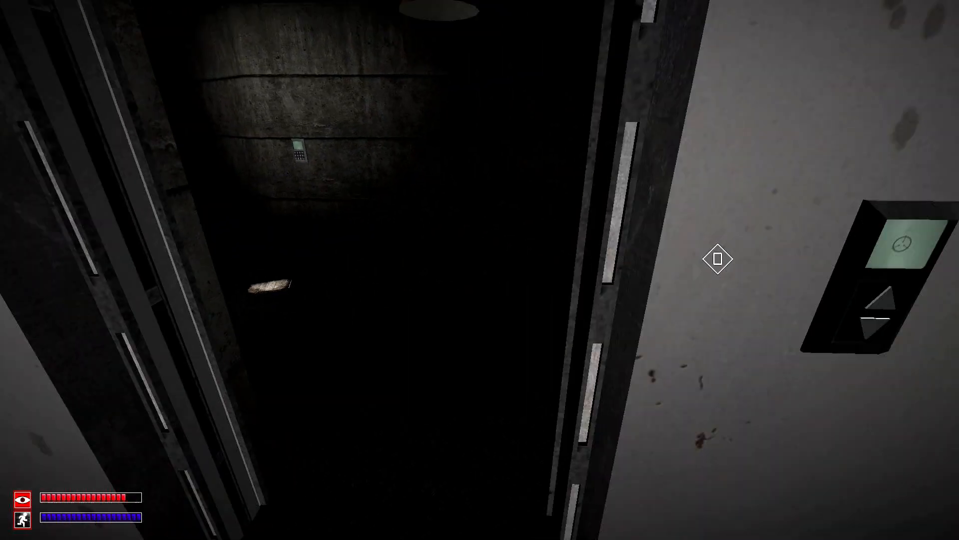
Start the Maintenance Tunnel elevator and wait at its doors during the ride.
{"action": "key", "text": "space"}
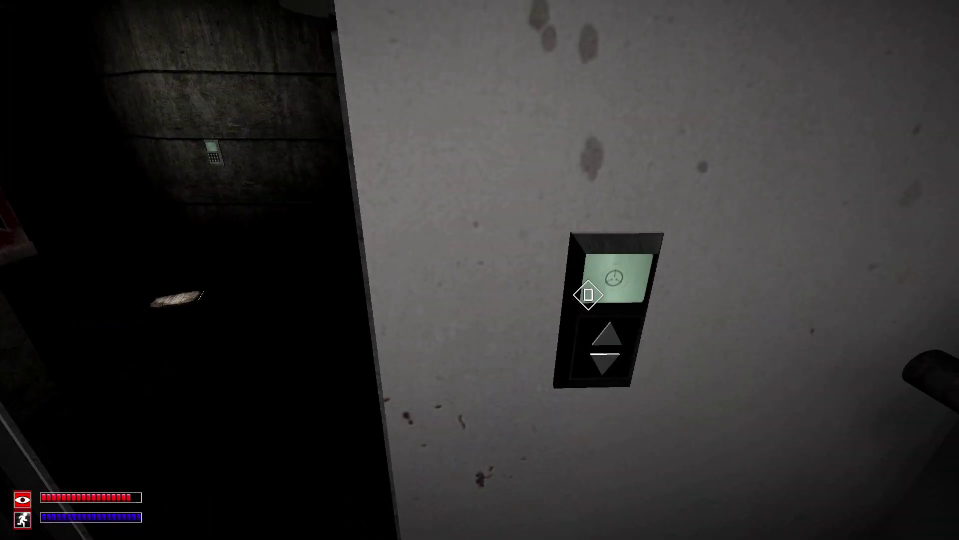
{"action": "left_click", "coordinate": [590, 289]}
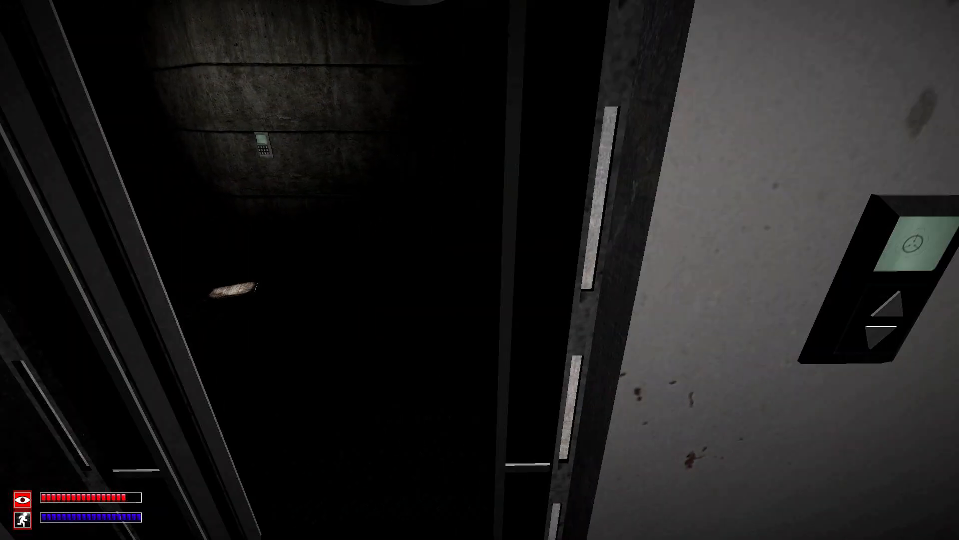
{"action": "key", "text": "space"}
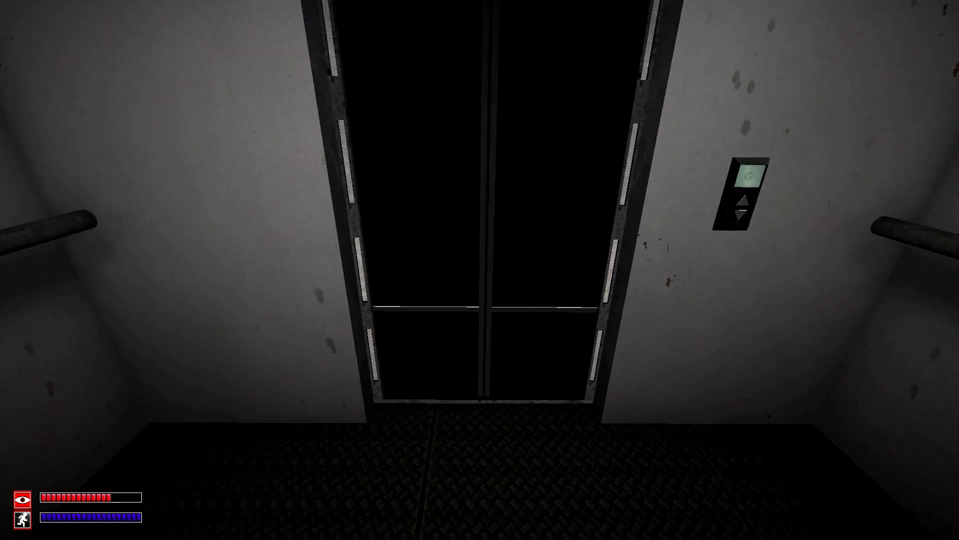
{"action": "key", "text": "space"}
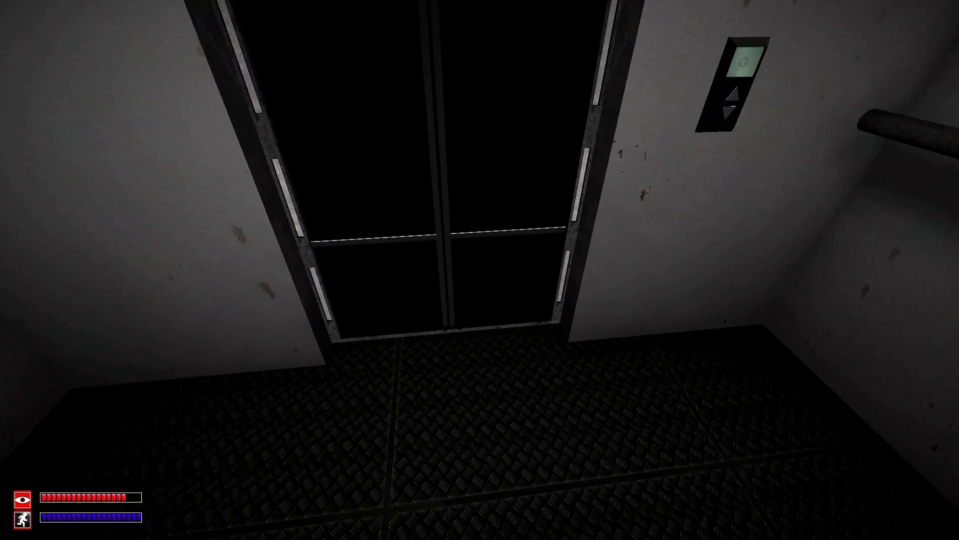
{"action": "key", "text": "w"}
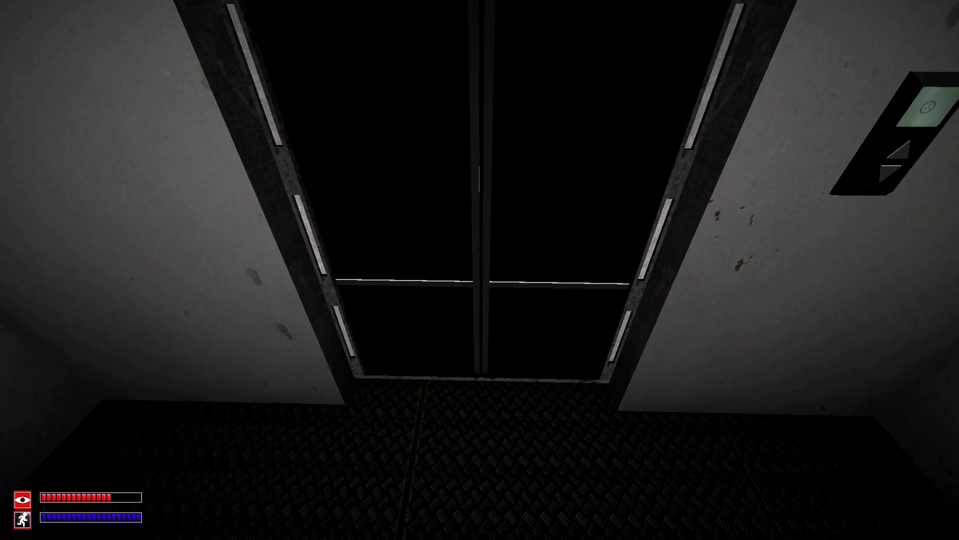
{"action": "key", "text": "w"}
{"action": "key", "text": "w"}
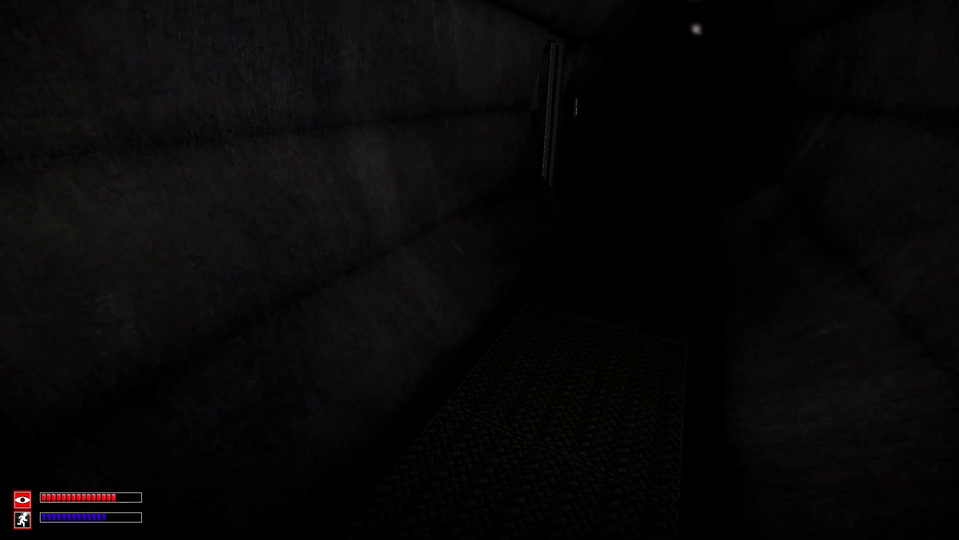
{"action": "key", "text": "shift+w"}
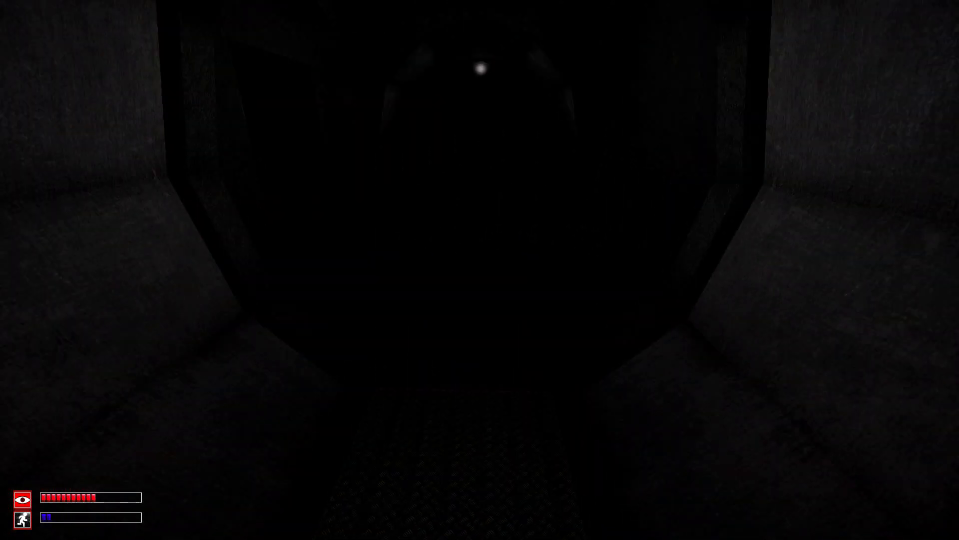
Head through the dark corridors toward the item on the floor near the keycard door.
{"action": "key", "text": "space"}
{"action": "key", "text": "w"}
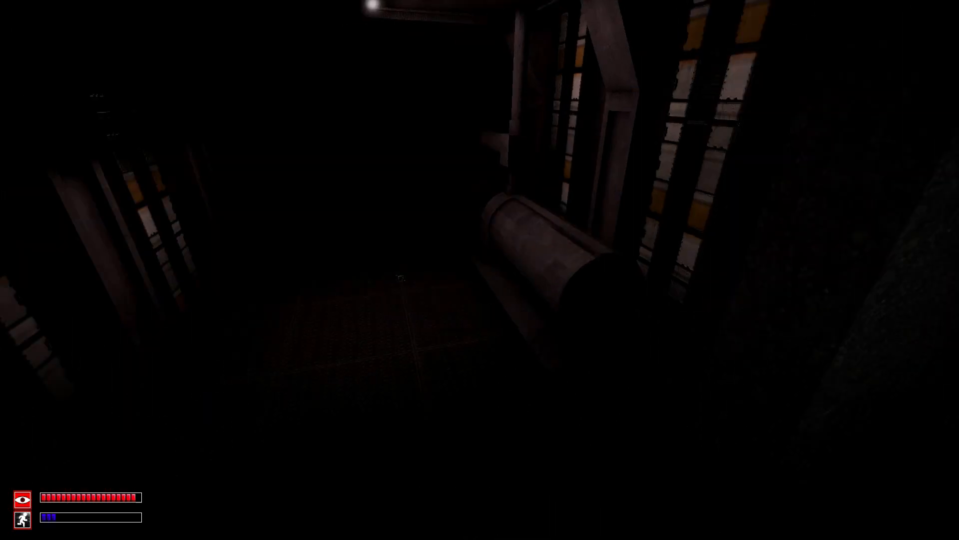
{"action": "key", "text": "w"}
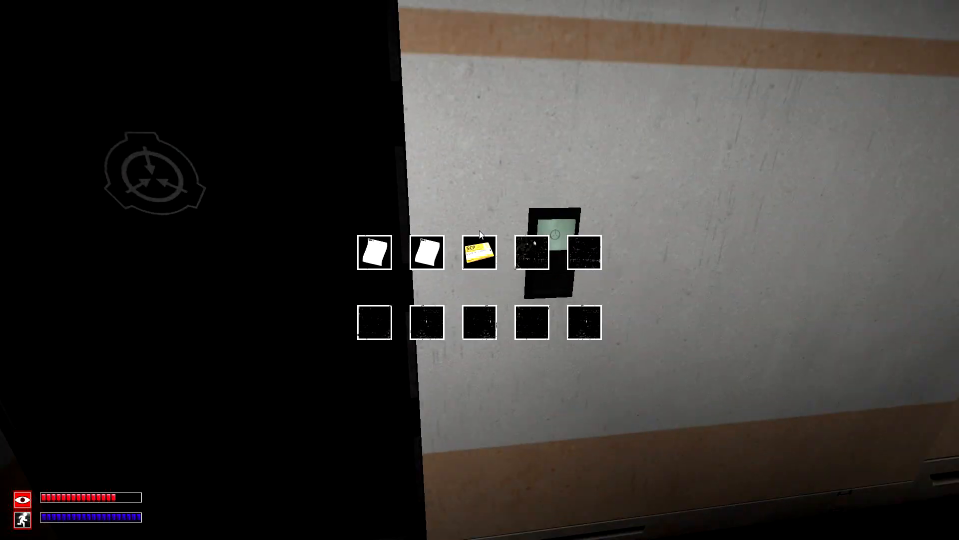
Insert the keycard from the inventory into the reader to unlock the door.
{"action": "double_click", "coordinate": [481, 268]}
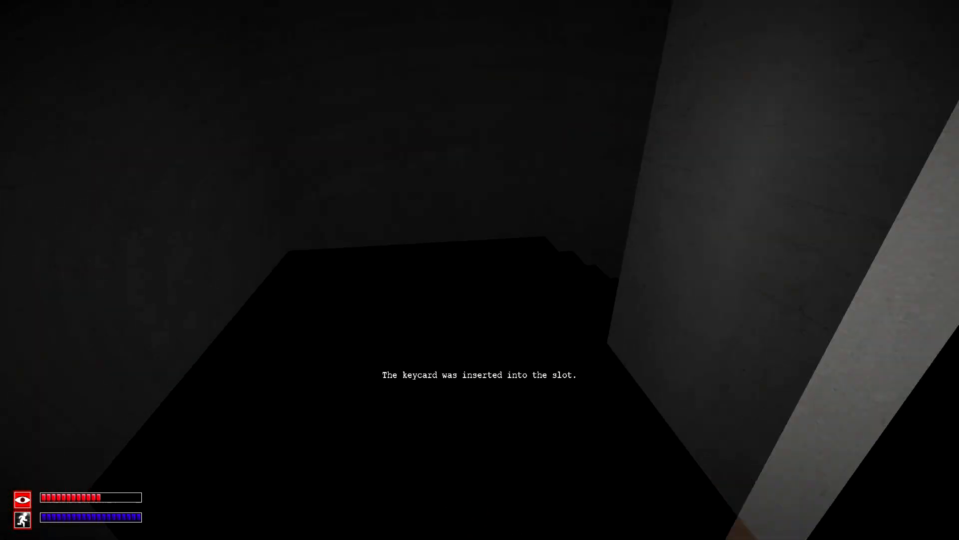
{"action": "key", "text": "Tab"}
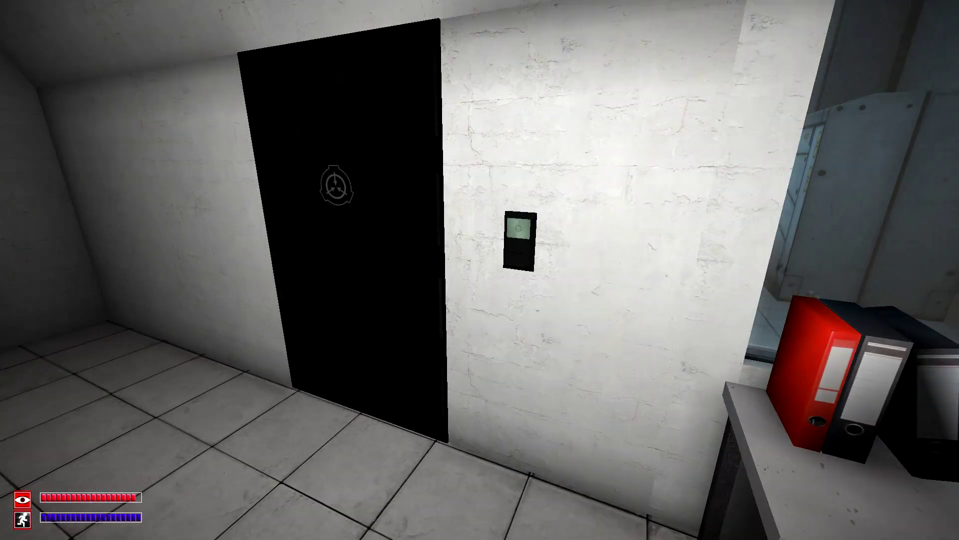
{"action": "key", "text": "Tab"}
{"action": "double_click", "coordinate": [484, 246]}
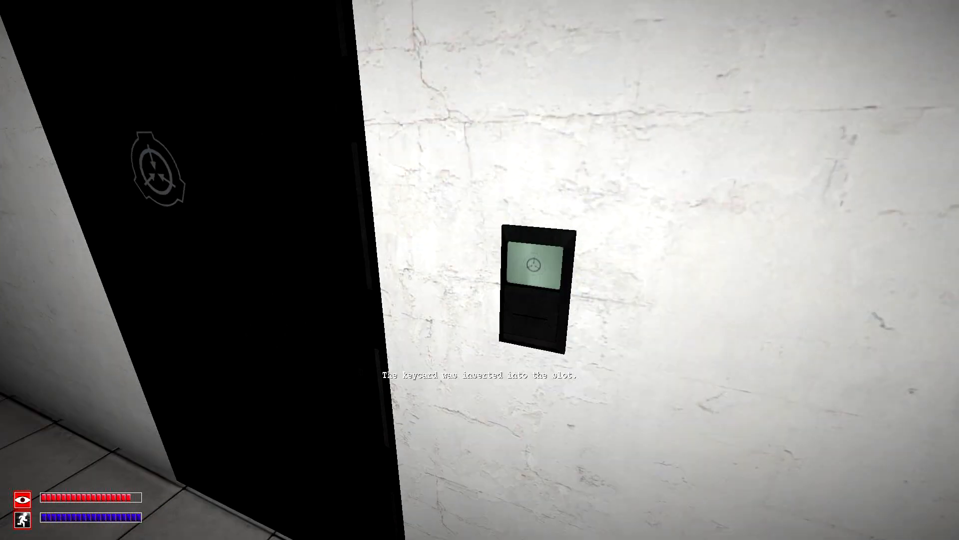
Sprint between the server cabinets and advance down the dark corridor beyond.
{"action": "key", "text": "shift+w"}
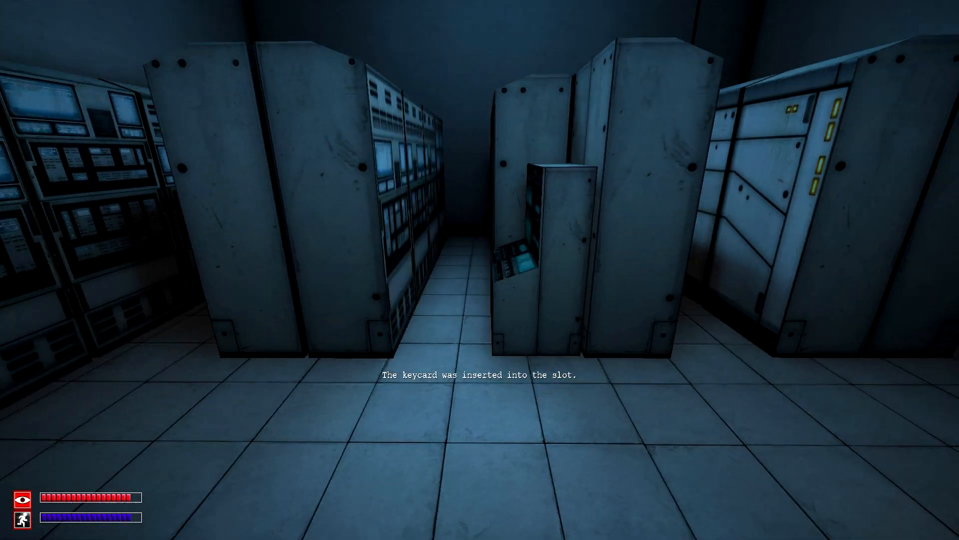
{"action": "key", "text": "w"}
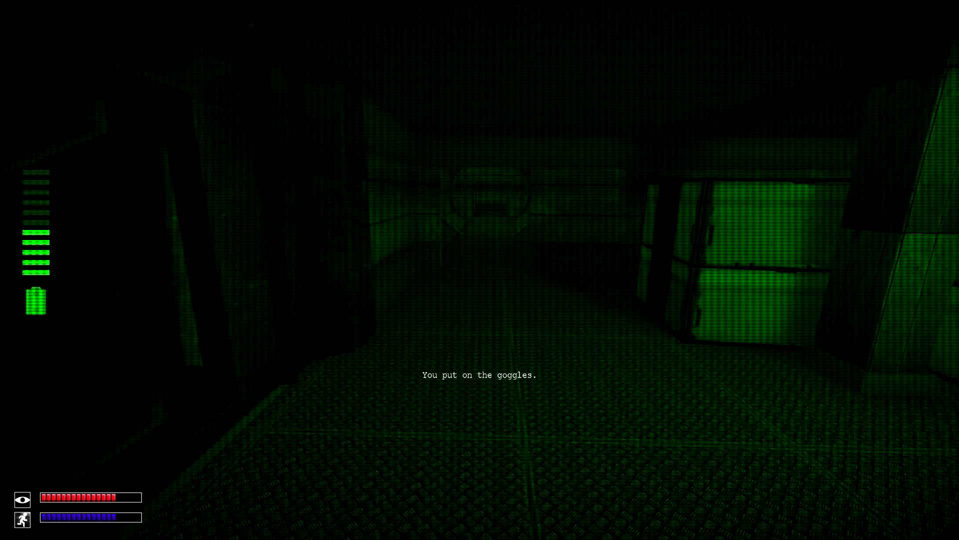
Take the night vision goggles off and put them back on, then ride the elevator.
{"action": "key", "text": "w"}
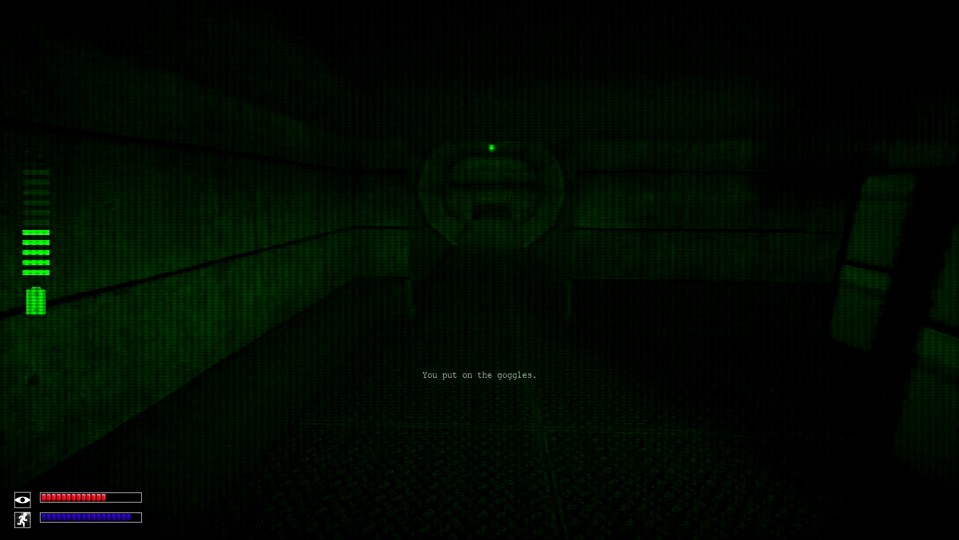
{"action": "key", "text": "Tab"}
{"action": "double_click", "coordinate": [480, 255]}
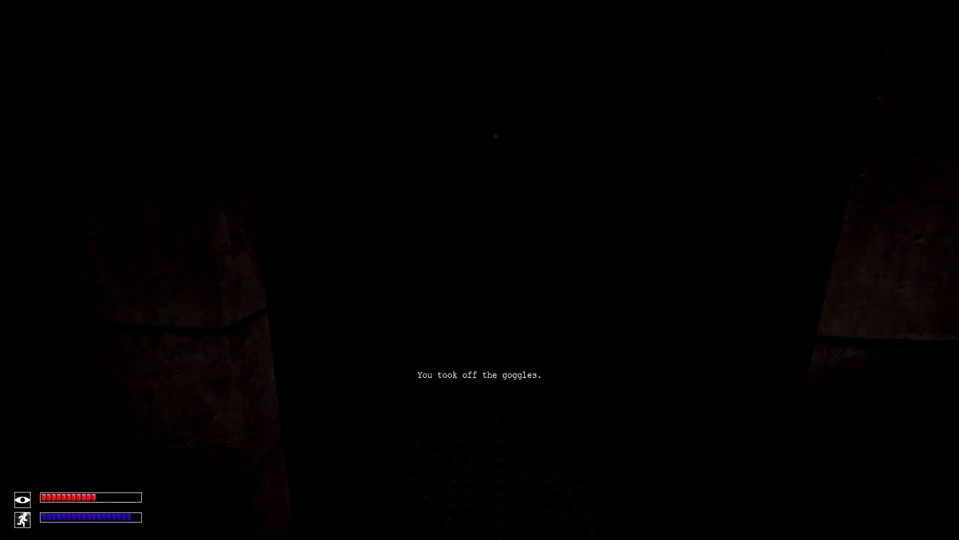
{"action": "key", "text": "Tab"}
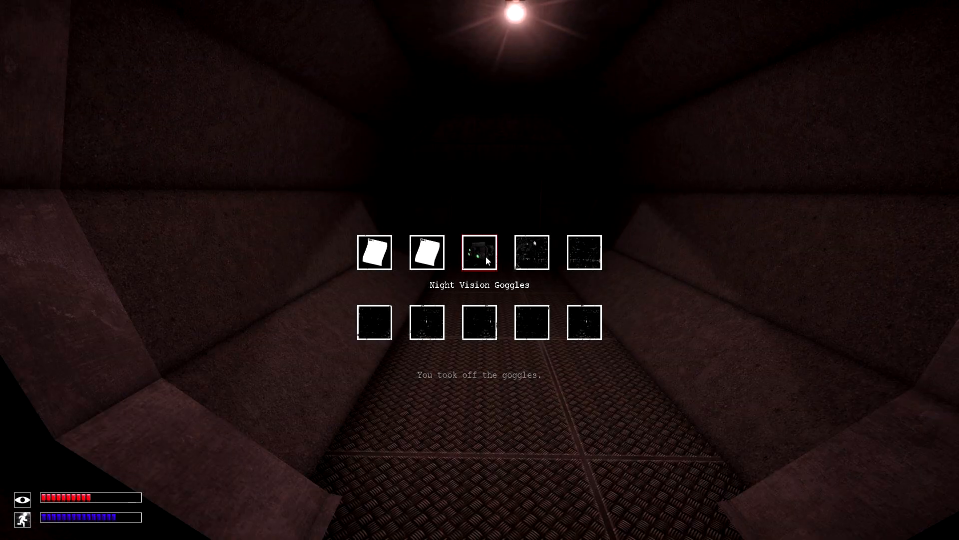
{"action": "double_click", "coordinate": [486, 256]}
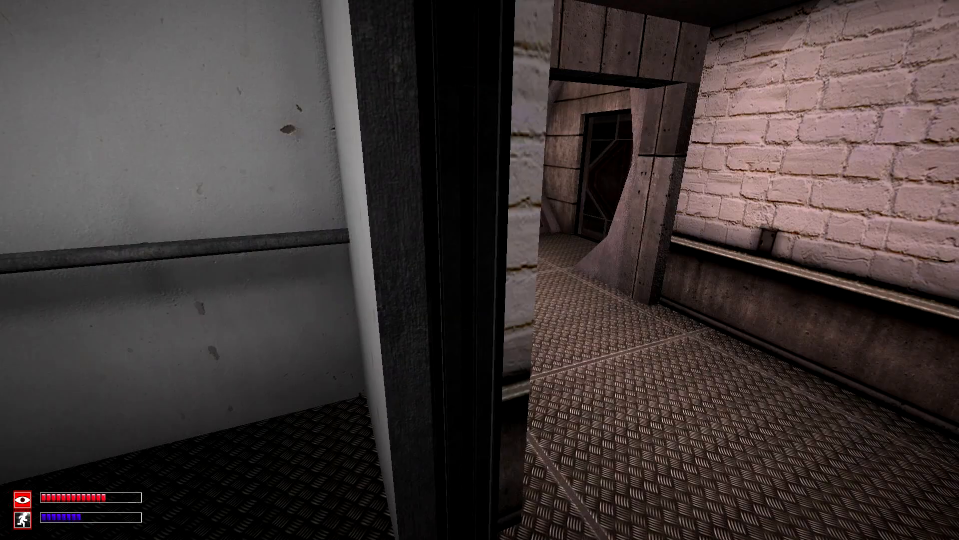
{"action": "left_click", "coordinate": [480, 269]}
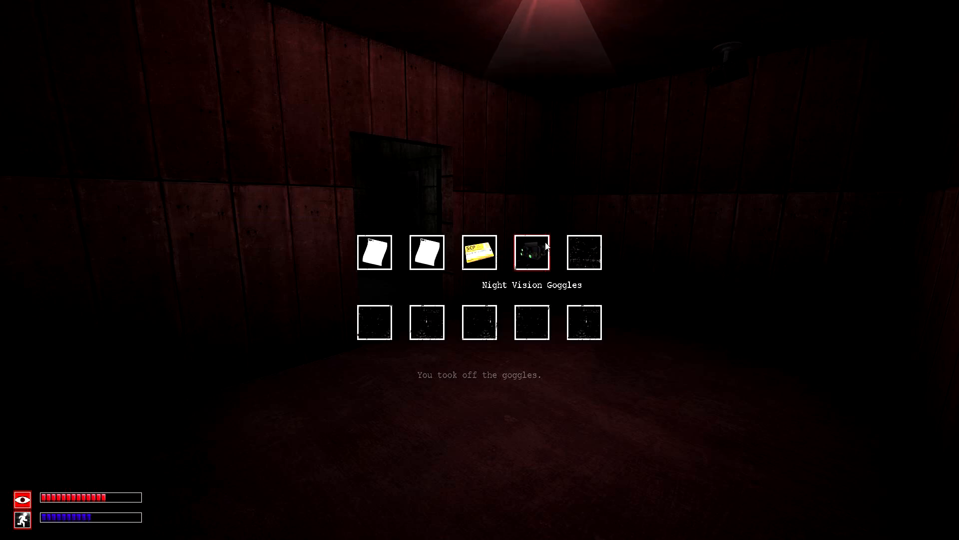
Replace the goggles' battery, wear the recharged goggles and walk into the tunnel toward SCP-914.
{"action": "double_click", "coordinate": [546, 244]}
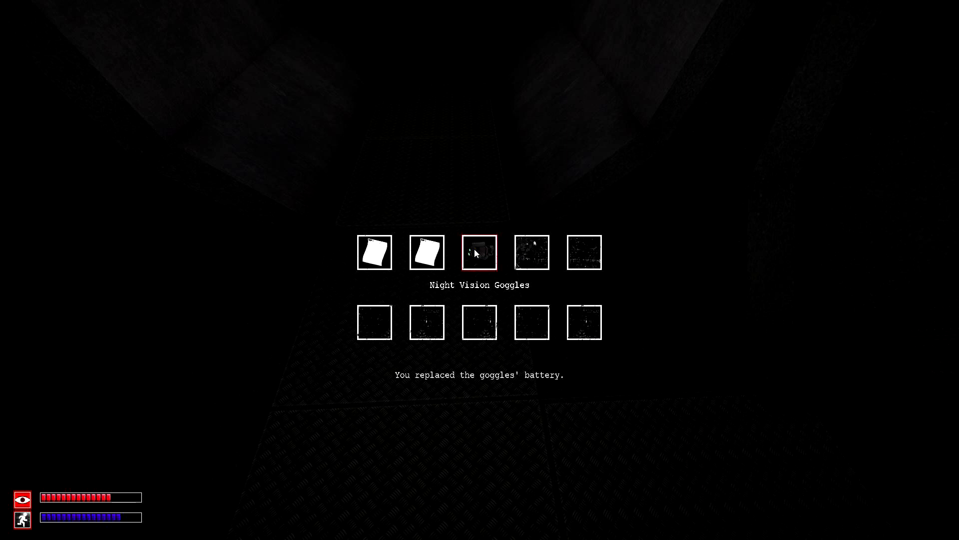
{"action": "double_click", "coordinate": [480, 249]}
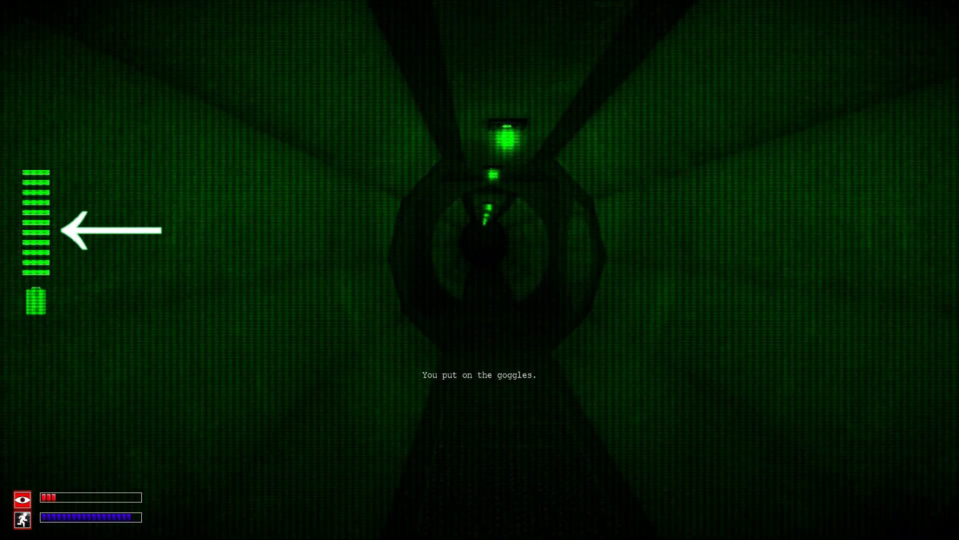
{"action": "key", "text": "w"}
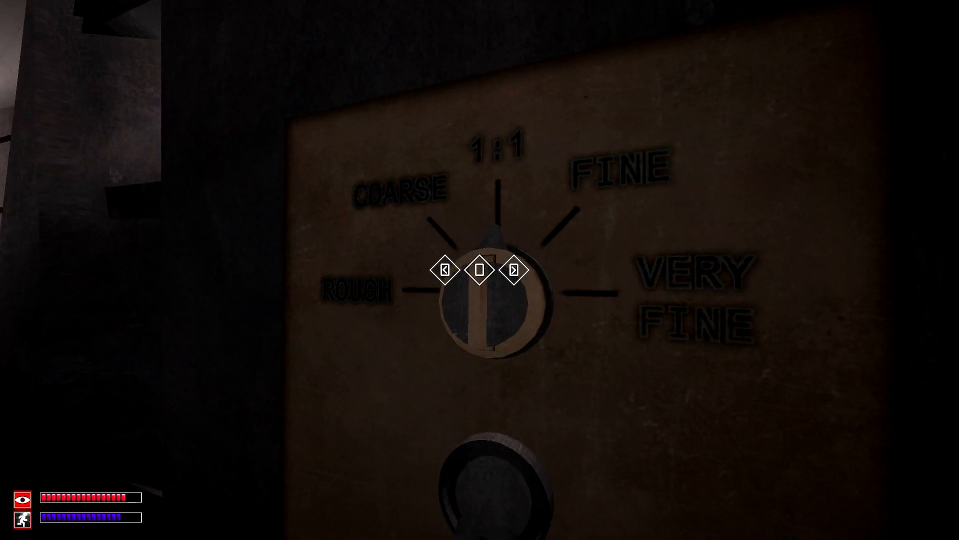
Check the inventory, return to the SCP-914 dial and face the OUTPUT booth.
{"action": "key", "text": "shift+w"}
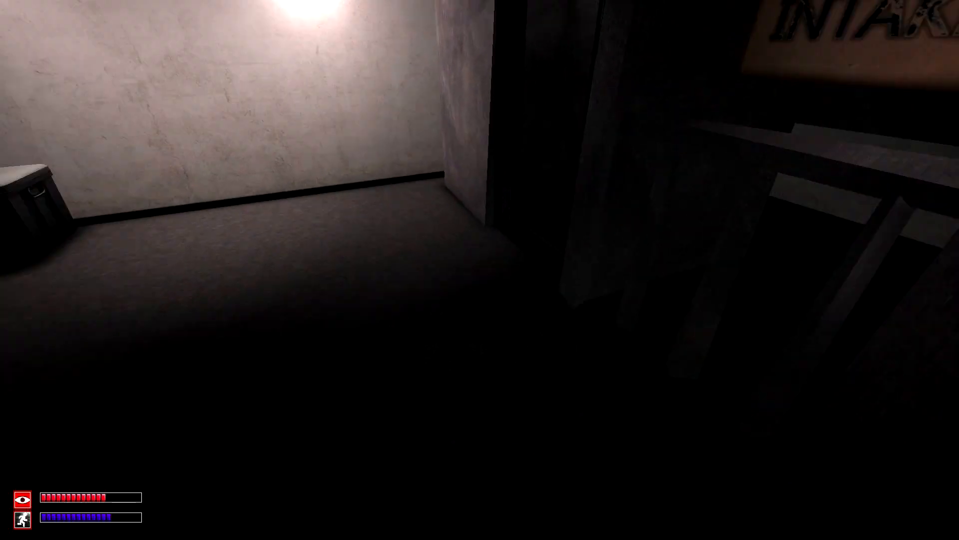
{"action": "key", "text": "Tab"}
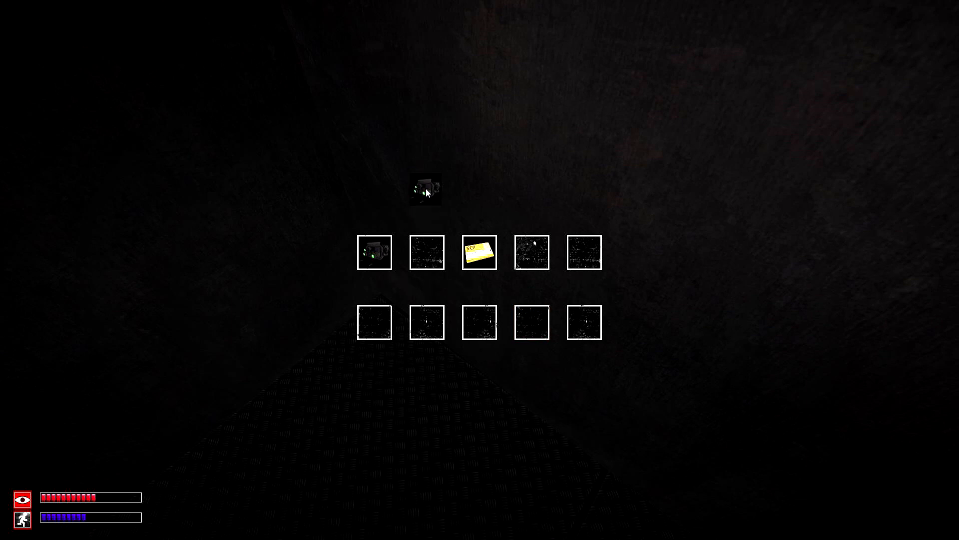
{"action": "key", "text": "shift+w"}
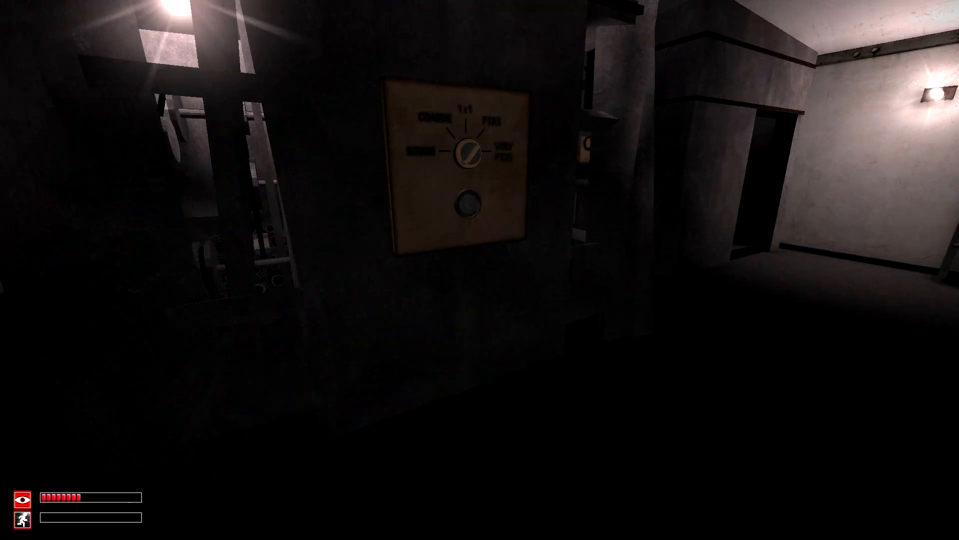
{"action": "key", "text": "w"}
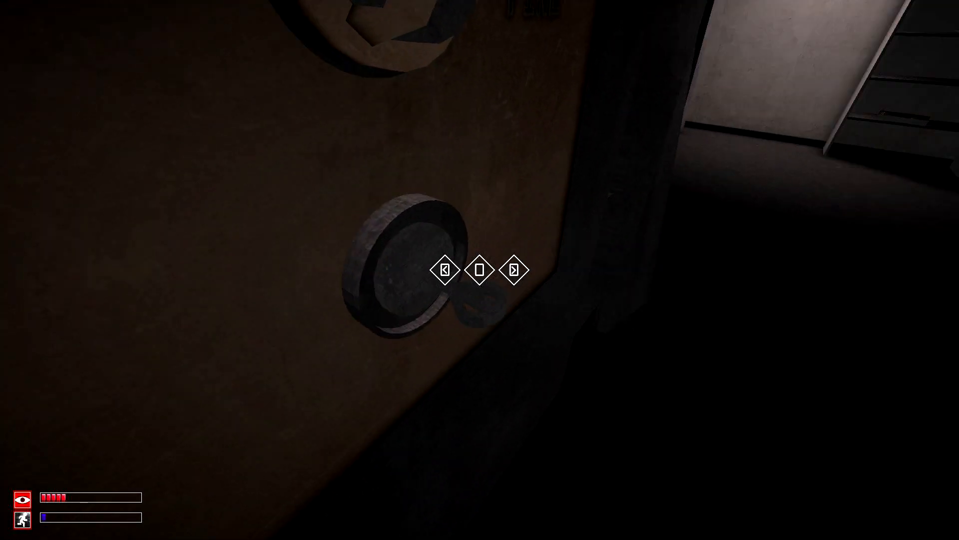
{"action": "key", "text": "w"}
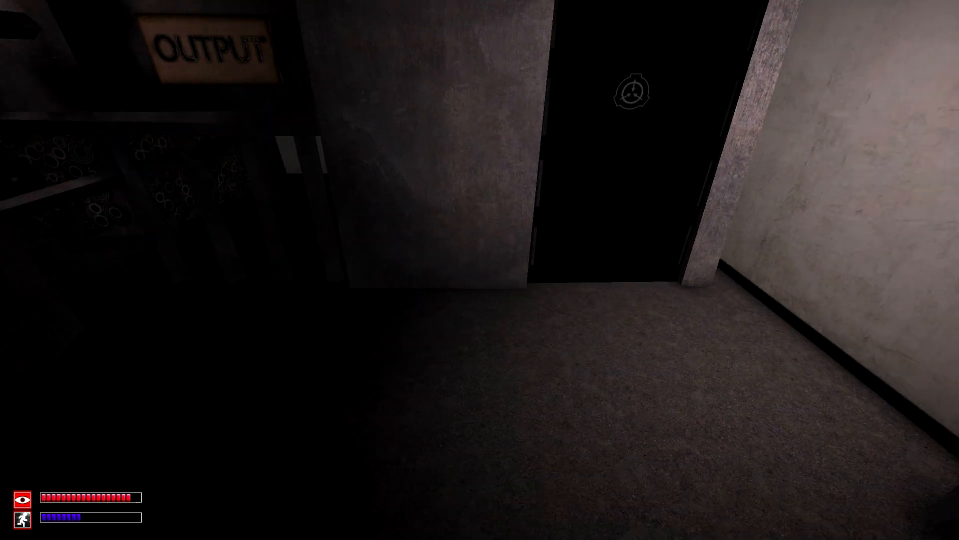
Turn toward the dark SCP door and walk up to it to leave the room.
{"action": "key", "text": "space"}
{"action": "key", "text": "w"}
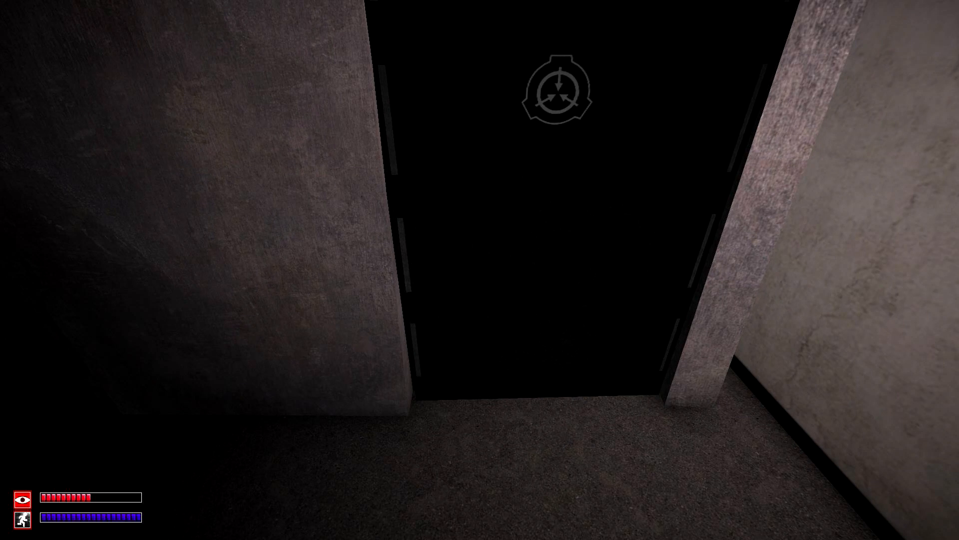
{"action": "key", "text": "w"}
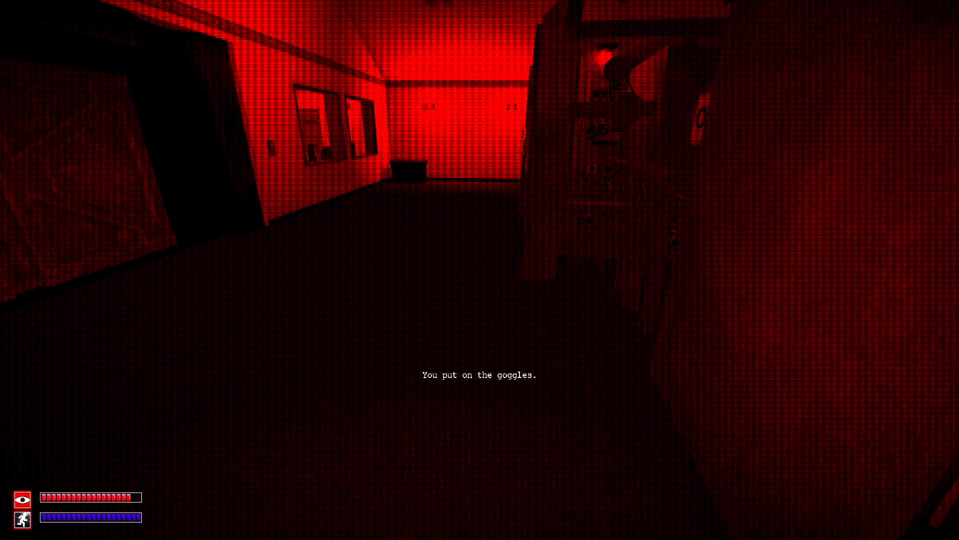
Walk along the hallway with the red-tinted goggles' vision.
{"action": "key", "text": "w"}
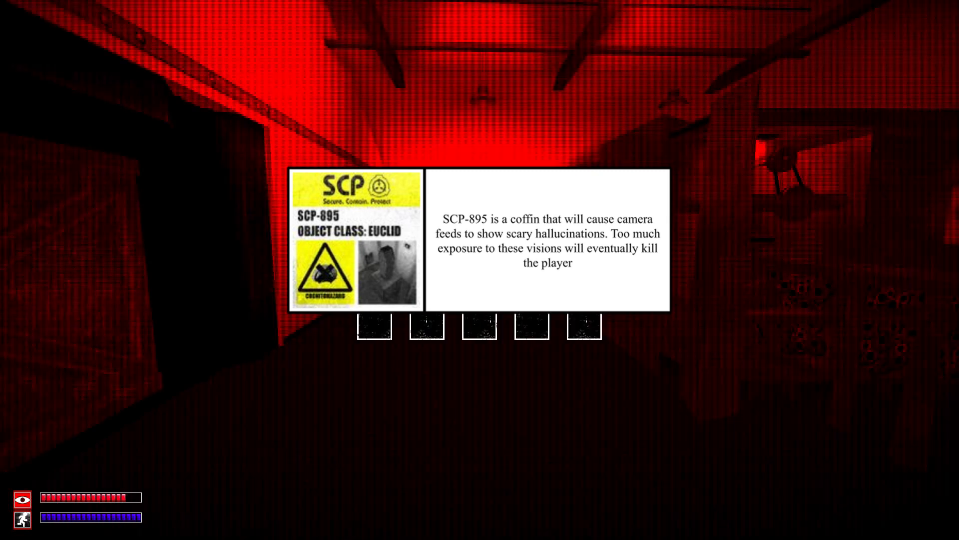
Take off the red goggles and turn the SCP-914 dial to ROUGH.
{"action": "left_click", "coordinate": [480, 270]}
{"action": "key", "text": "shift+w"}
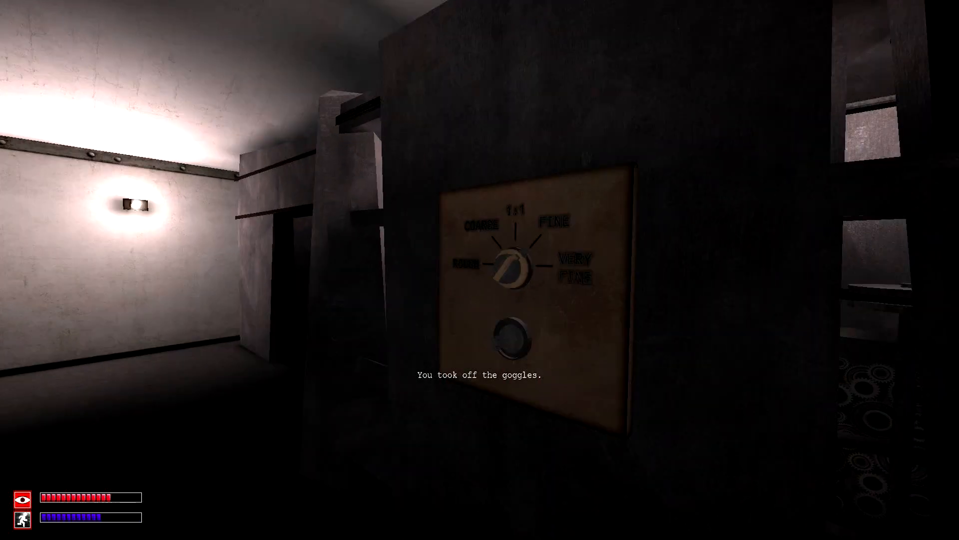
{"action": "key", "text": "w"}
{"action": "left_click_drag", "start_coordinate": [480, 270], "coordinate": [450, 270]}
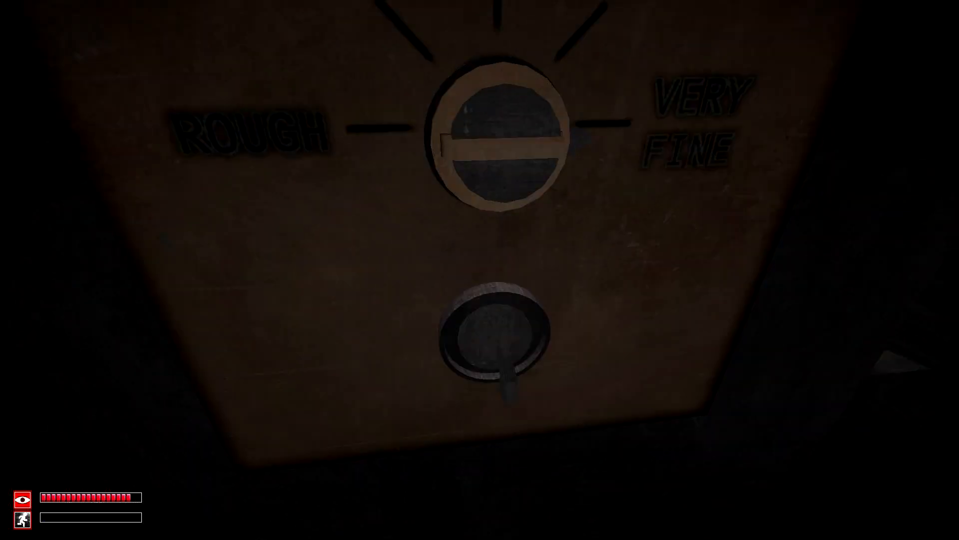
Turn from the panel and walk toward the output shelves.
{"action": "key", "text": "d"}
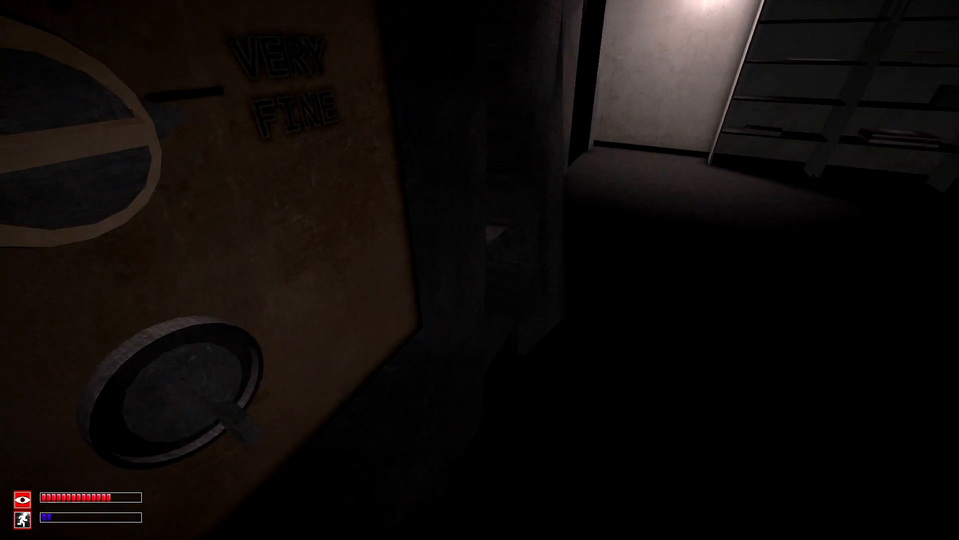
{"action": "key", "text": "d"}
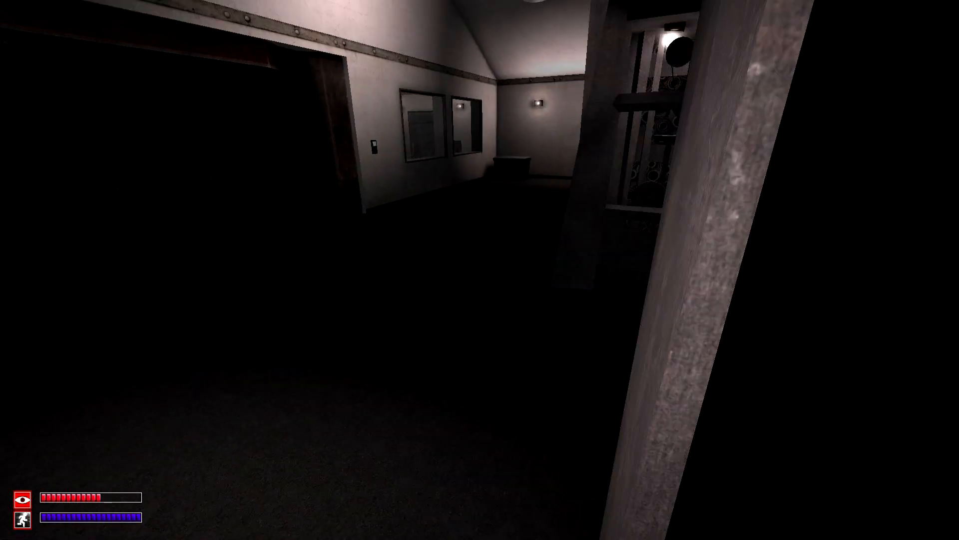
Wear the blue goggles and look around the shelves to read the SCP-173 distances.
{"action": "key", "text": "Tab"}
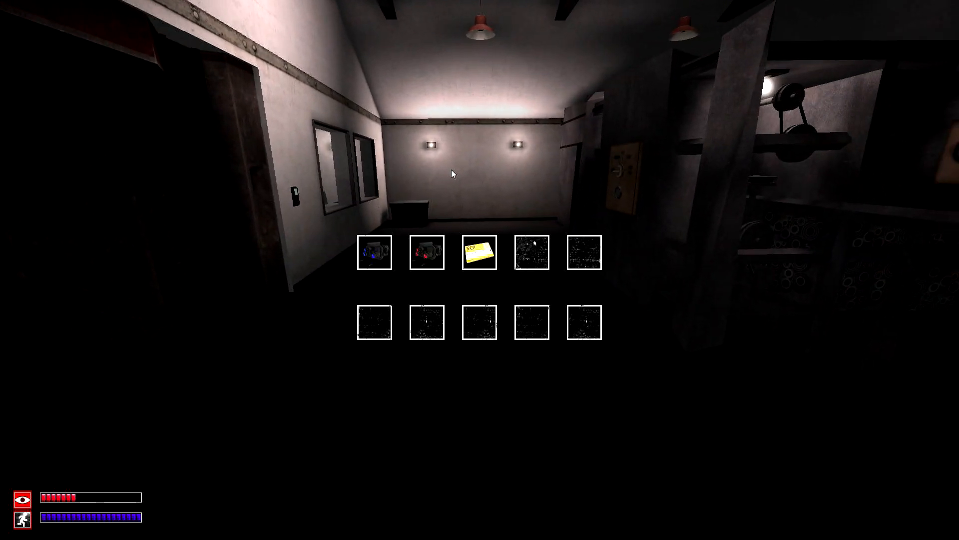
{"action": "double_click", "coordinate": [374, 252]}
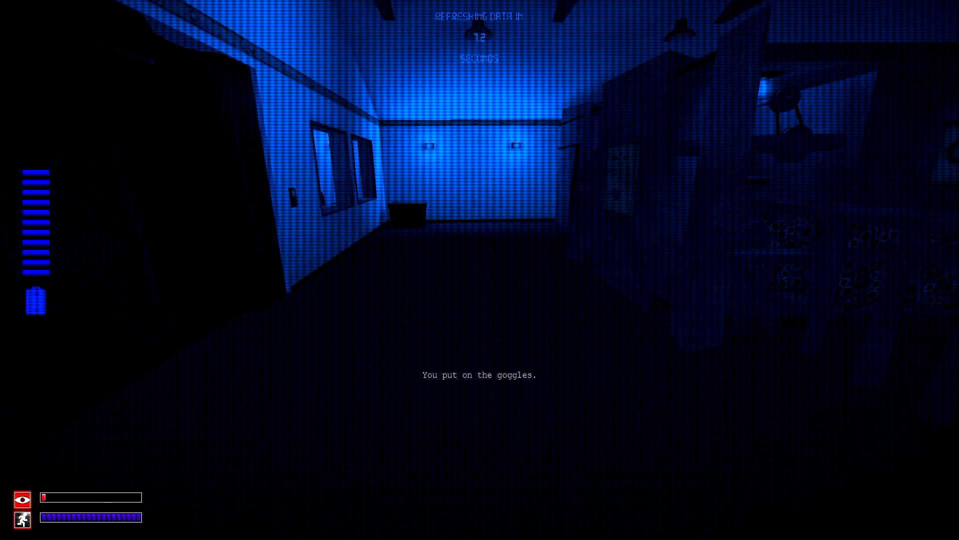
{"action": "key", "text": "w"}
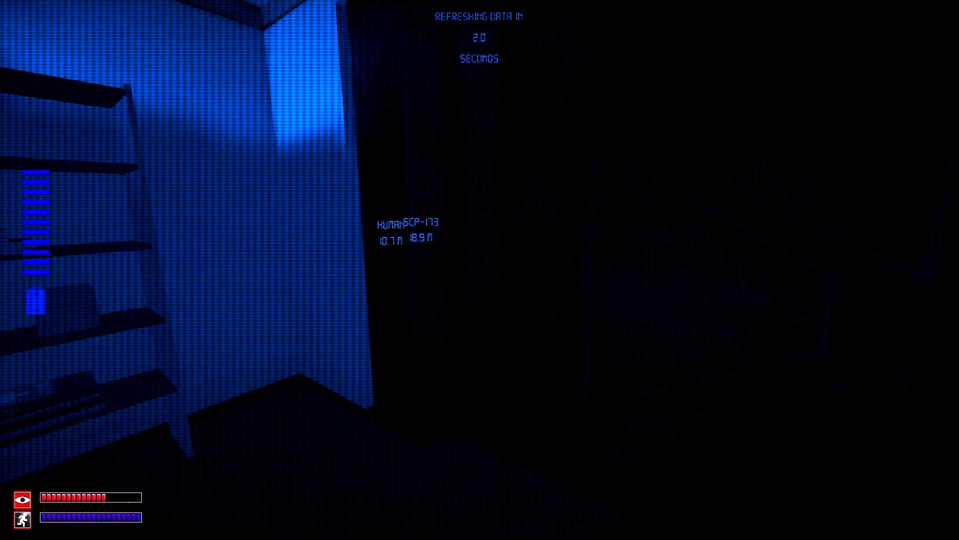
{"action": "key", "text": "w"}
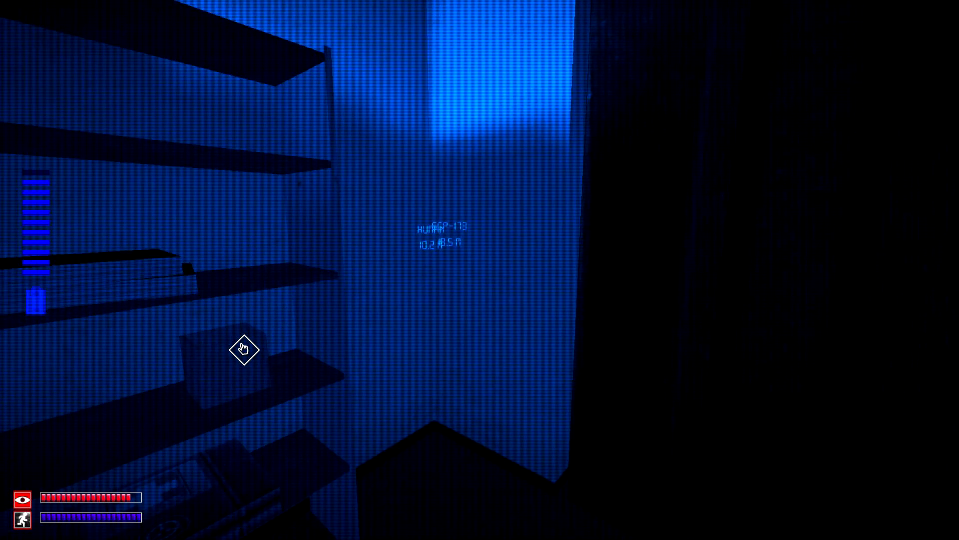
{"action": "key", "text": "s"}
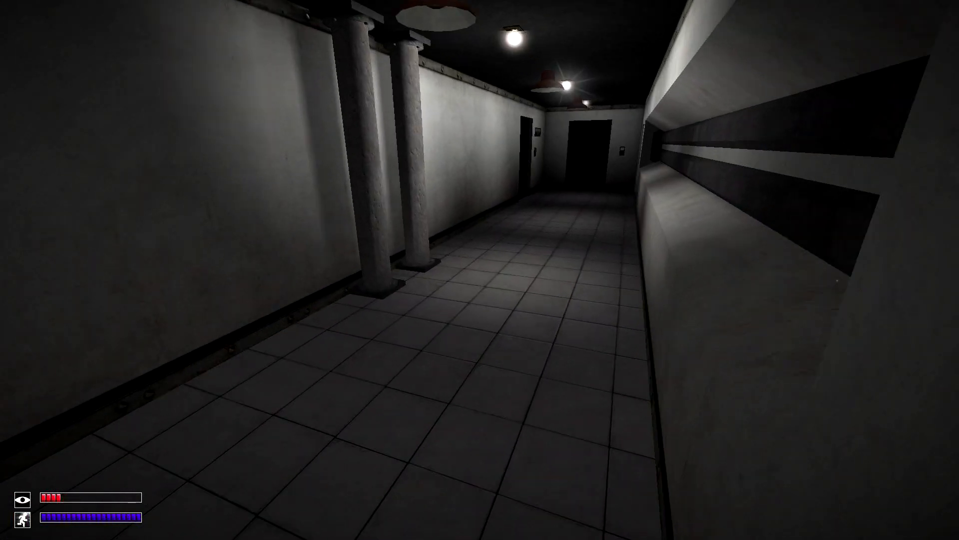
Walk the corridor to the Light Testing Chamber 2B door and its keycard reader.
{"action": "key", "text": "w"}
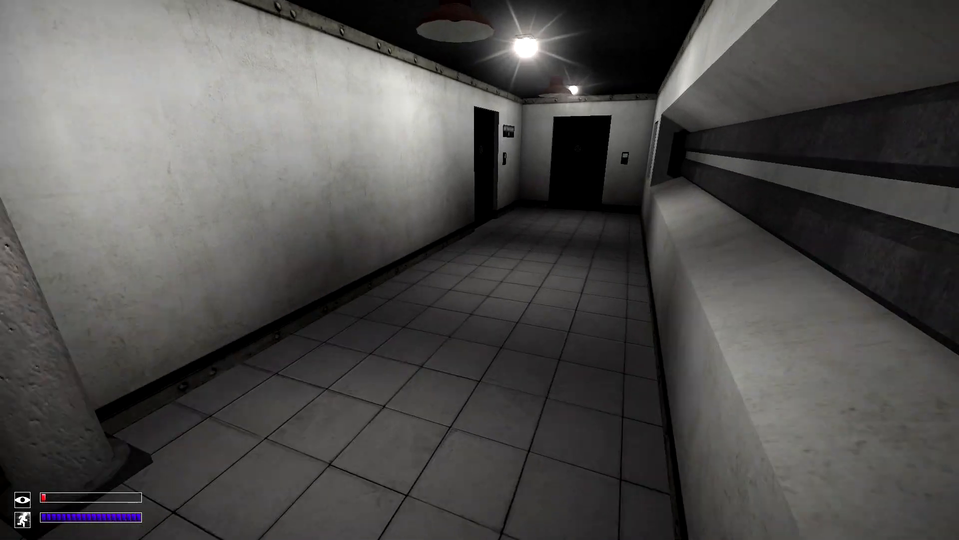
{"action": "key", "text": "w"}
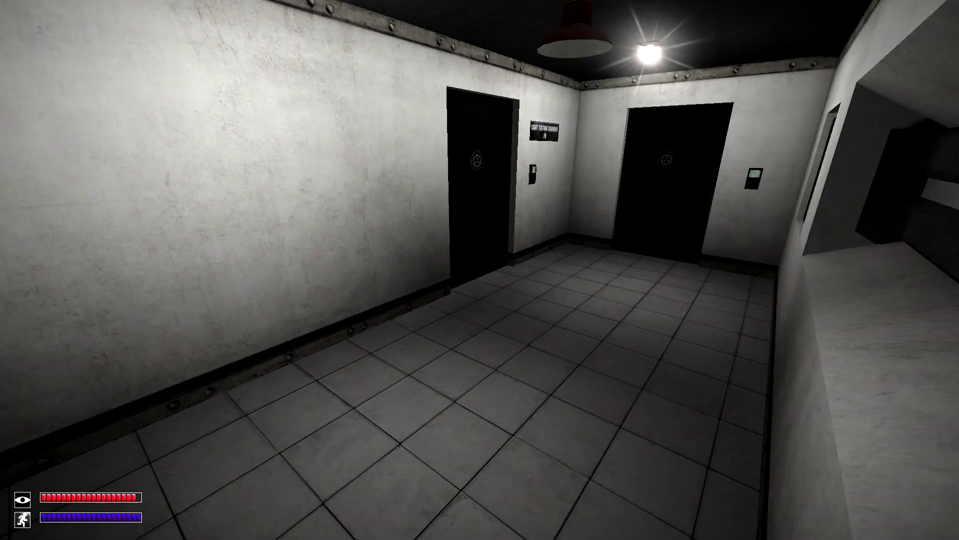
{"action": "key", "text": "w"}
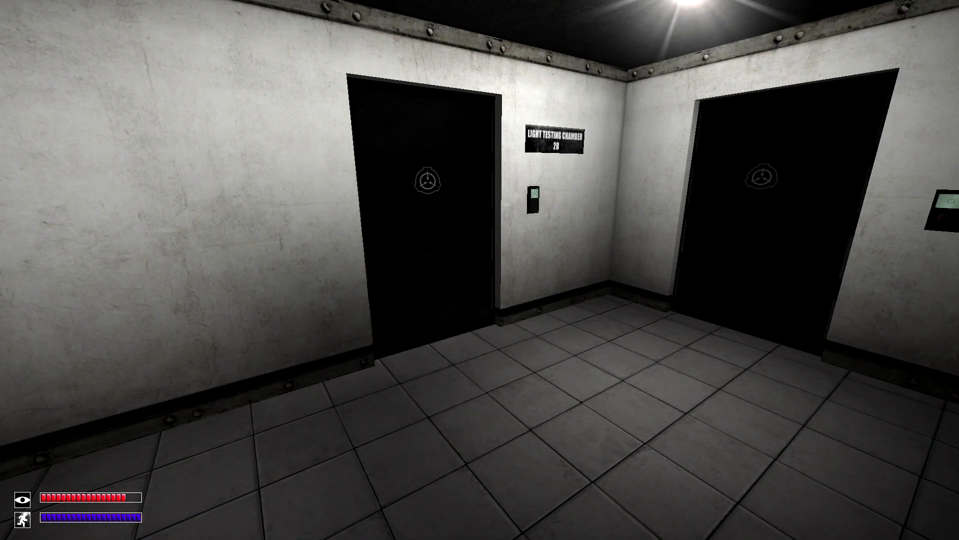
{"action": "key", "text": "w"}
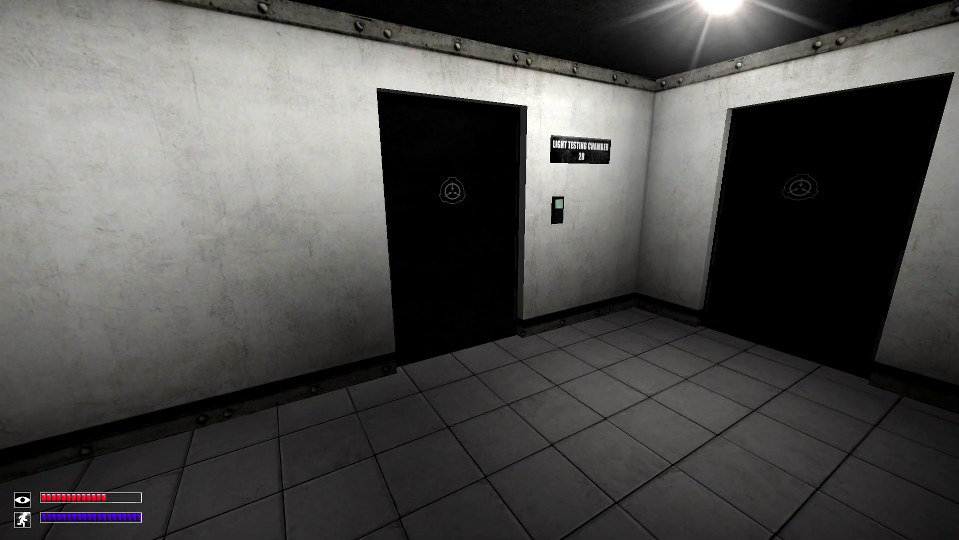
{"action": "key", "text": "w"}
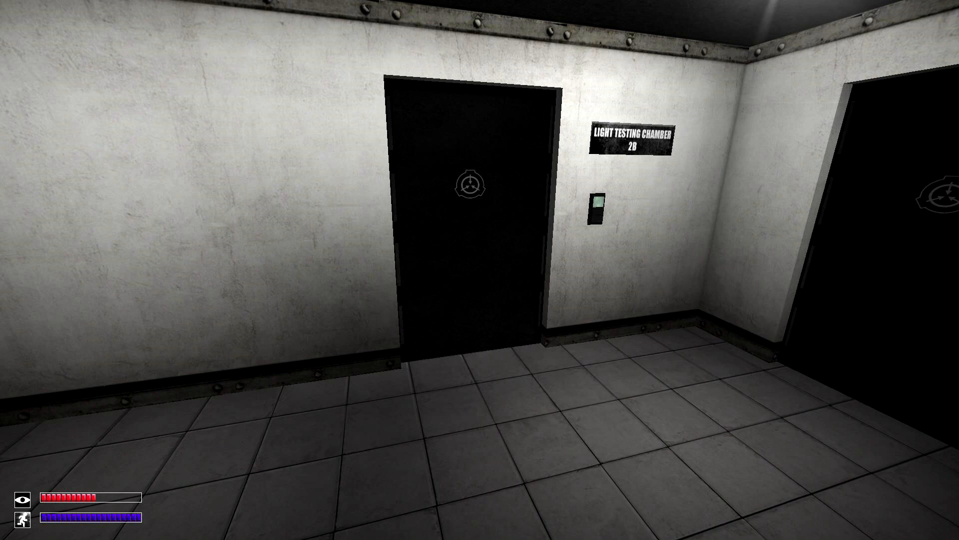
{"action": "key", "text": "w"}
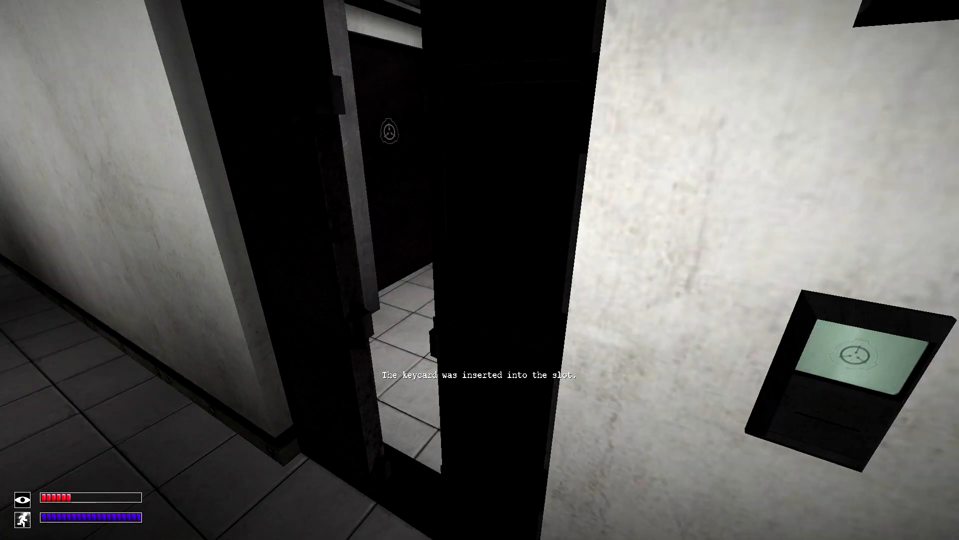
{"action": "key", "text": "w"}
Use the keycard on the readers and pass through into the storage room with the shelf item.
{"action": "key", "text": "Tab"}
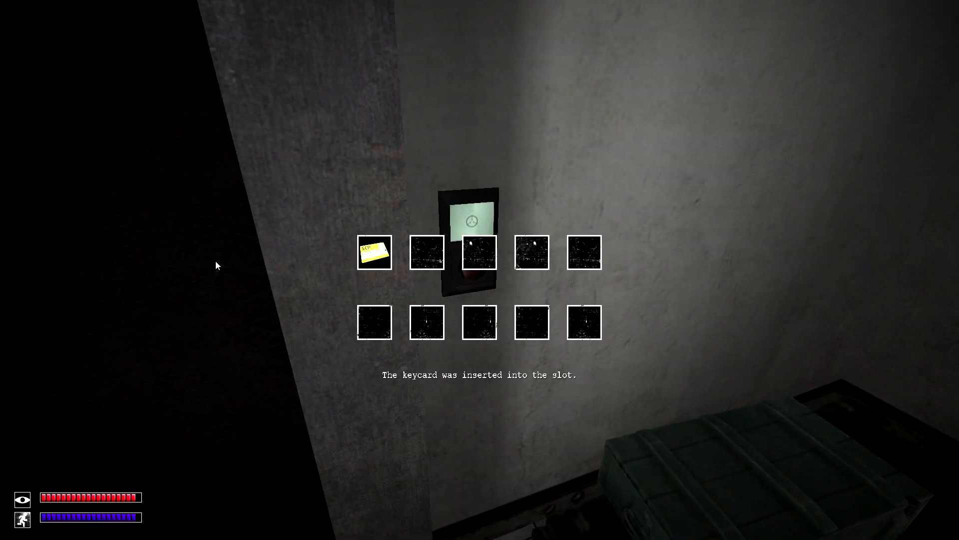
{"action": "key", "text": "Tab"}
{"action": "key", "text": "w"}
{"action": "key", "text": "w"}
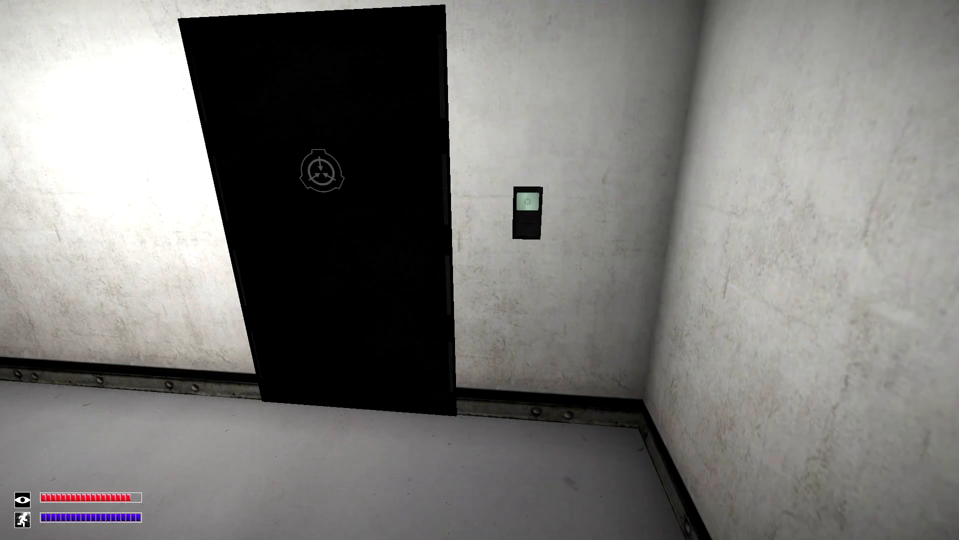
{"action": "key", "text": "w"}
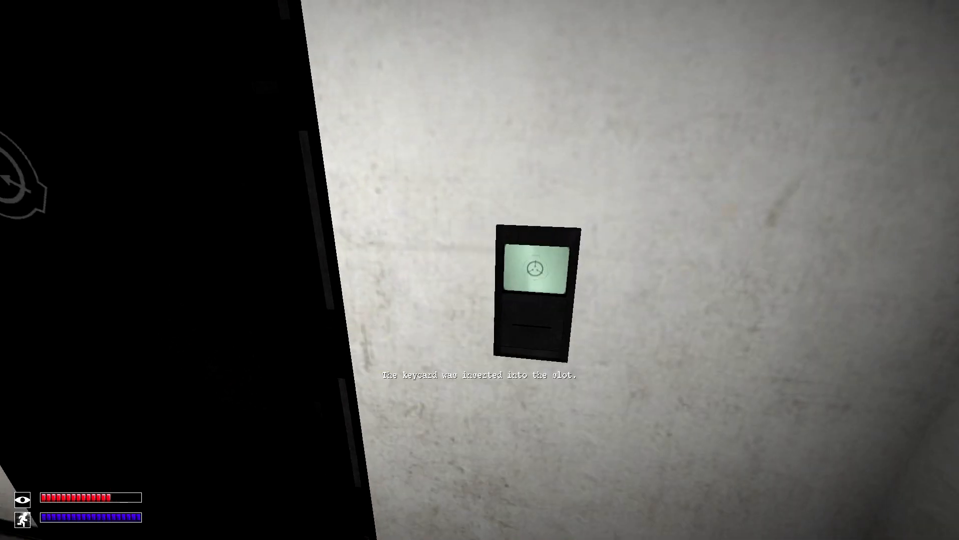
{"action": "key", "text": "shift+w"}
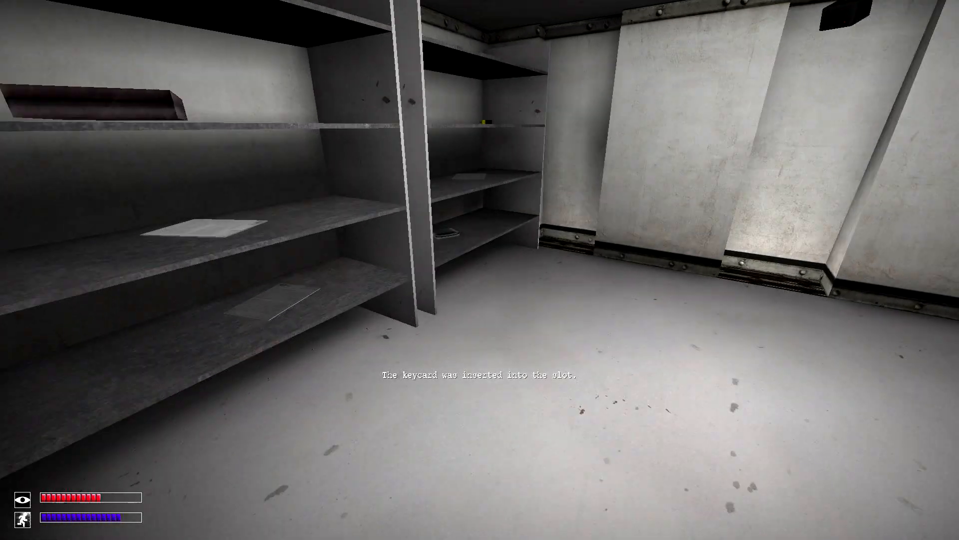
{"action": "key", "text": "w"}
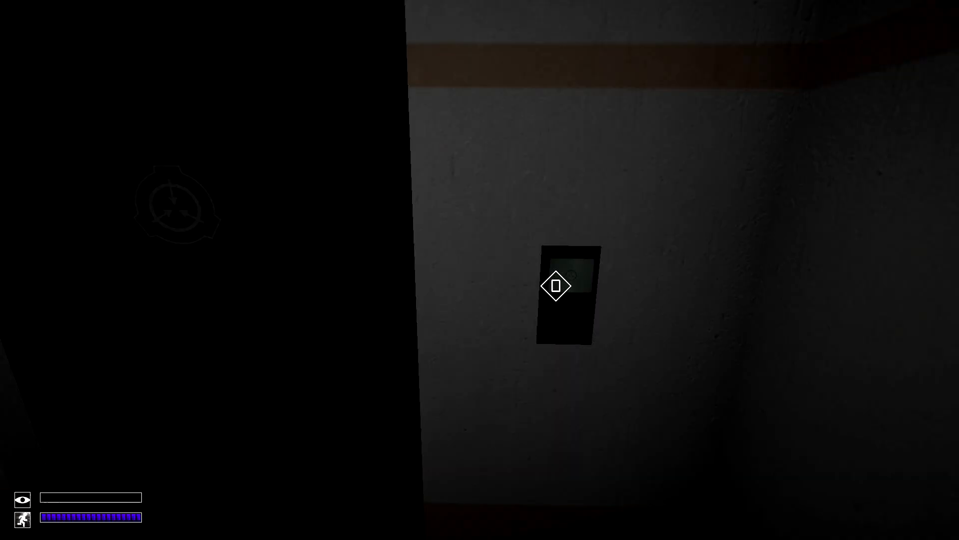
Open the corridor door with its keycard reader and walk into the office.
{"action": "left_click", "coordinate": [555, 285]}
{"action": "key", "text": "w"}
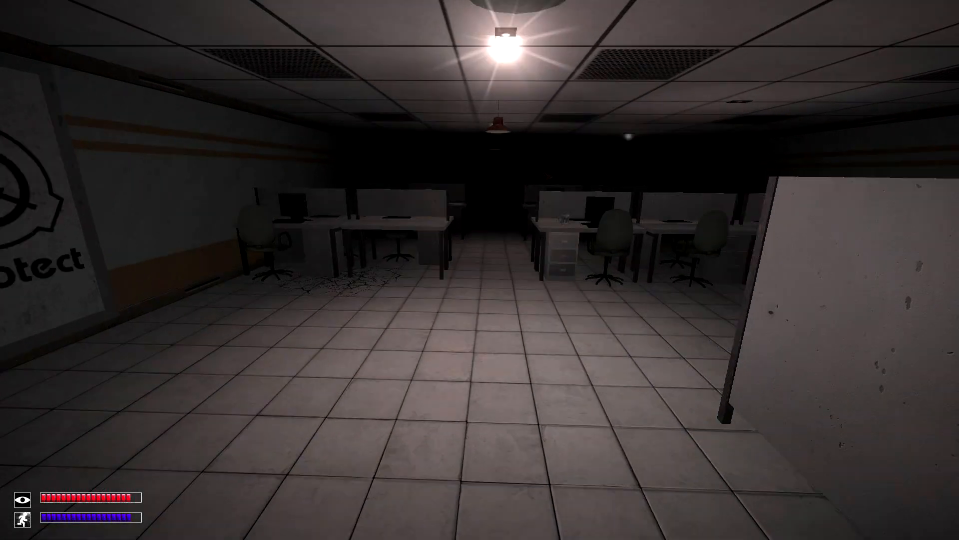
{"action": "key", "text": "w"}
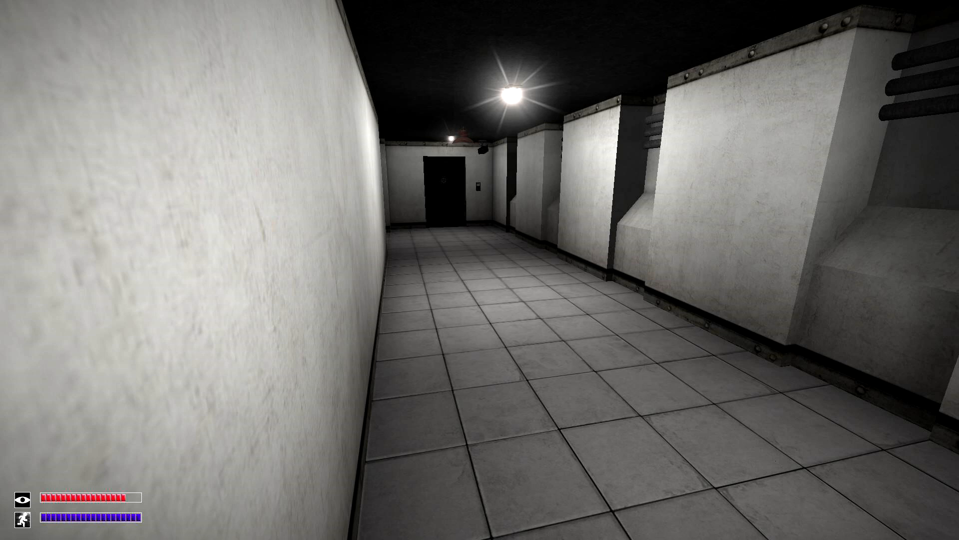
Equip the S-NAV 300 Navigator and follow the locker-lined corridor to its end door.
{"action": "key", "text": "w"}
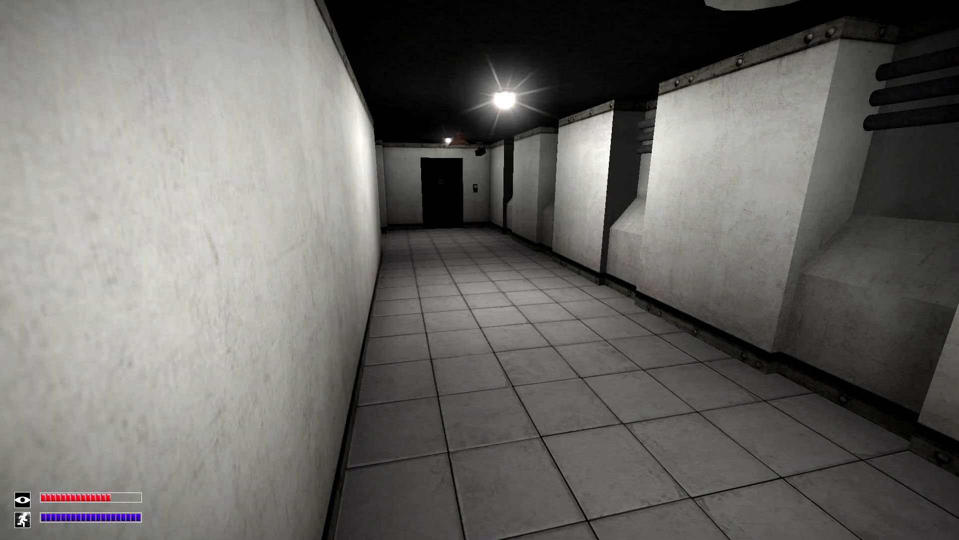
{"action": "key", "text": "Tab"}
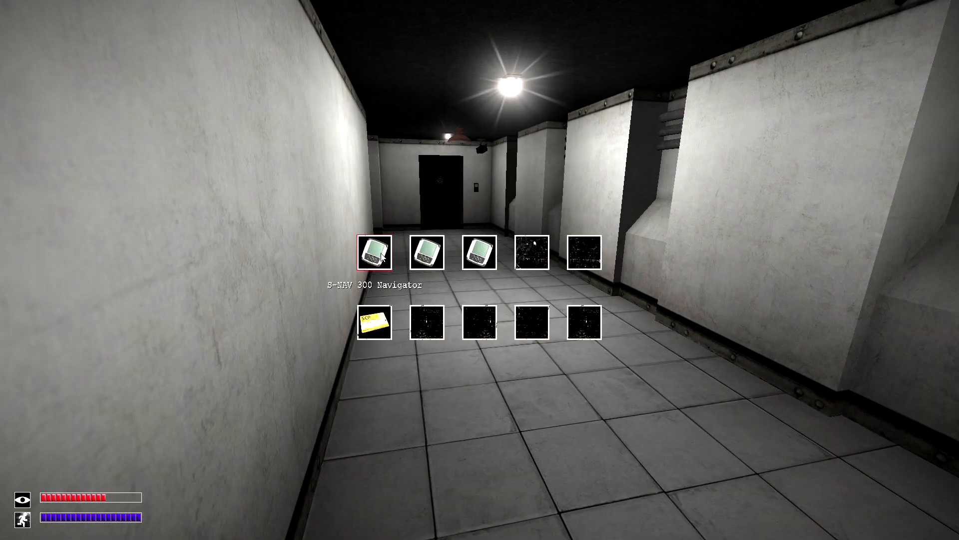
{"action": "double_click", "coordinate": [382, 258]}
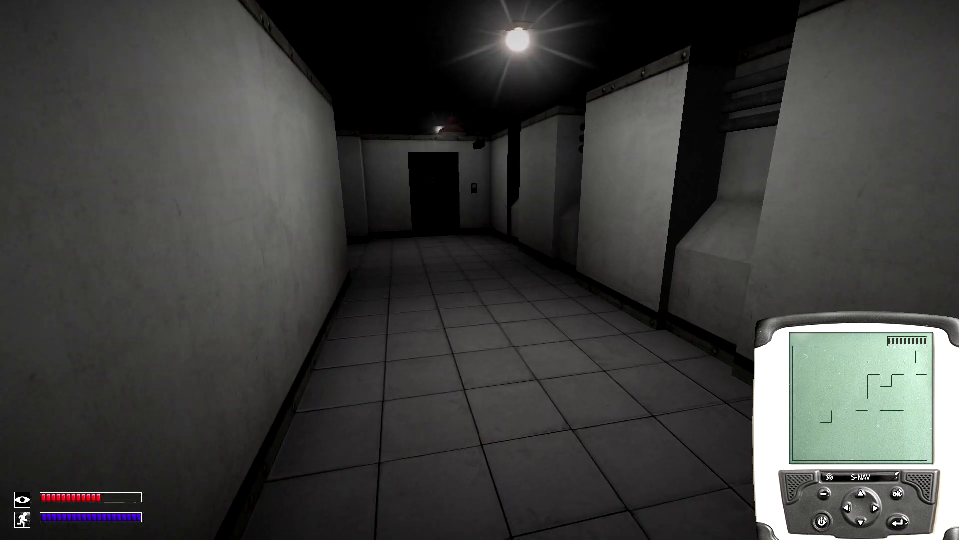
{"action": "key", "text": "shift+w"}
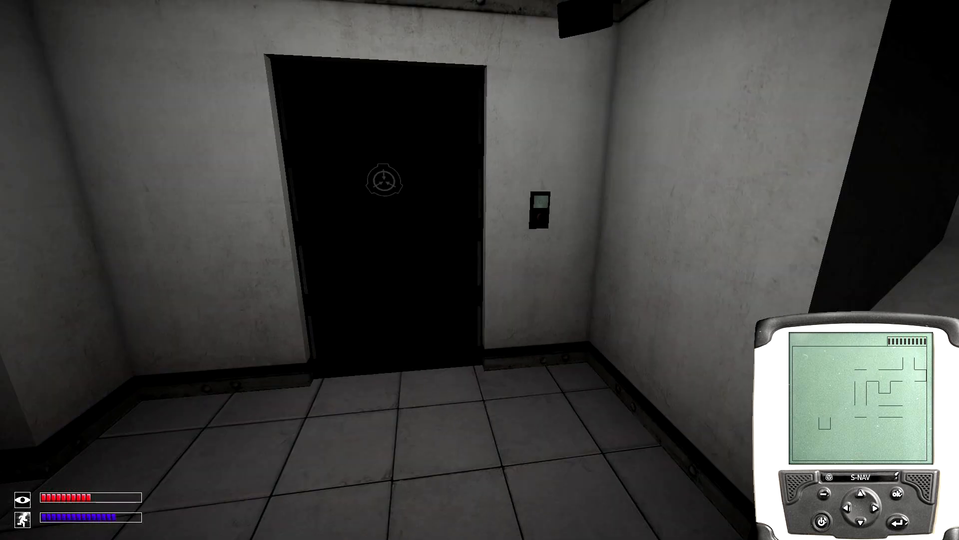
{"action": "key", "text": "w"}
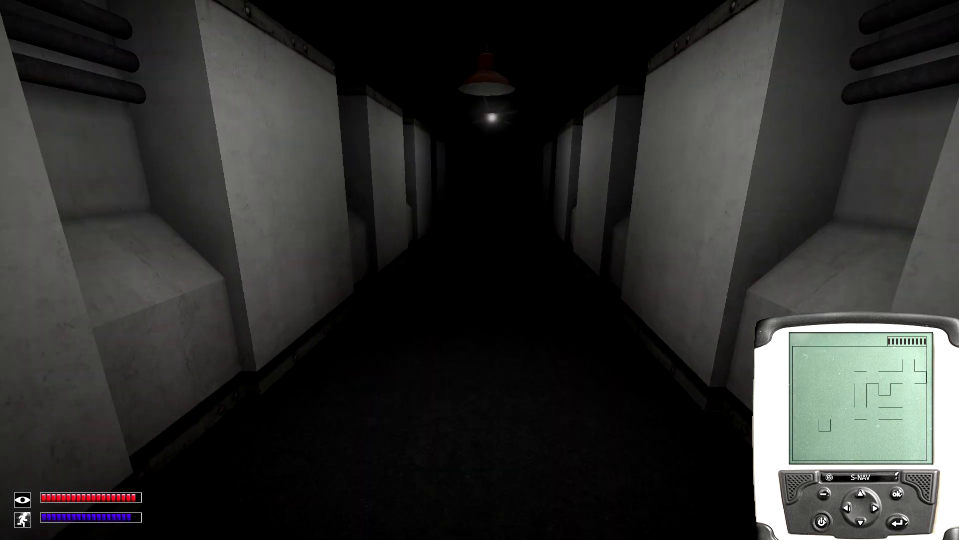
{"action": "key", "text": "shift+w"}
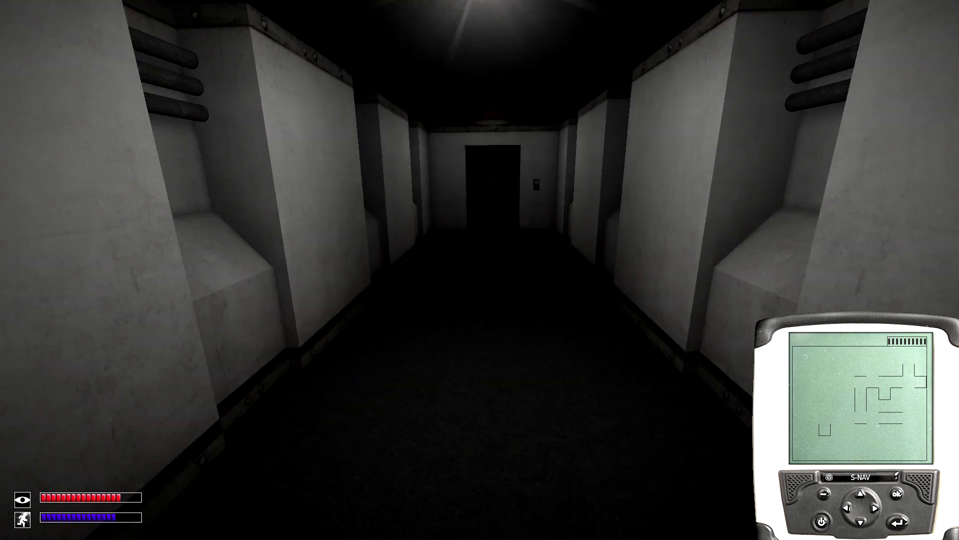
{"action": "key", "text": "shift+w"}
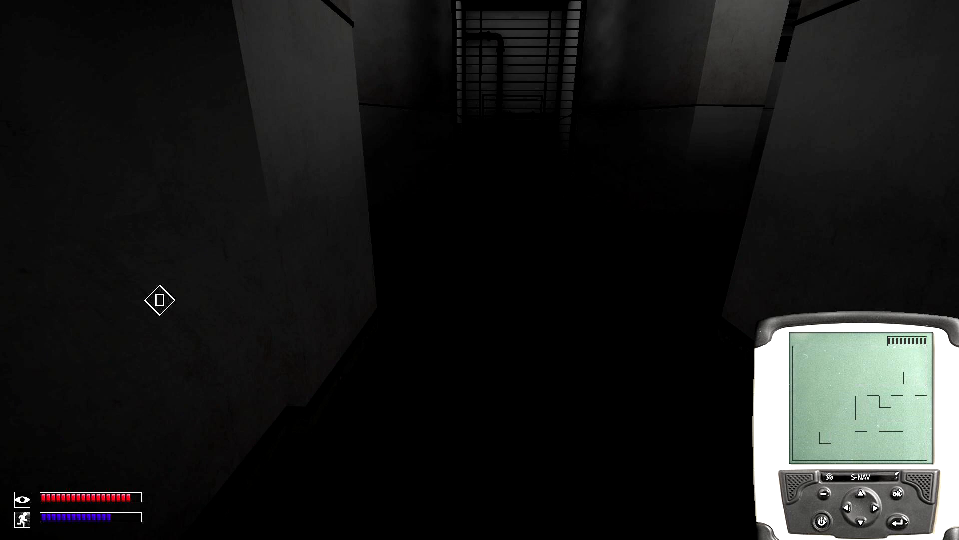
Continue through the dark corridors with the map into the hall facing the distant door.
{"action": "key", "text": "shift+w"}
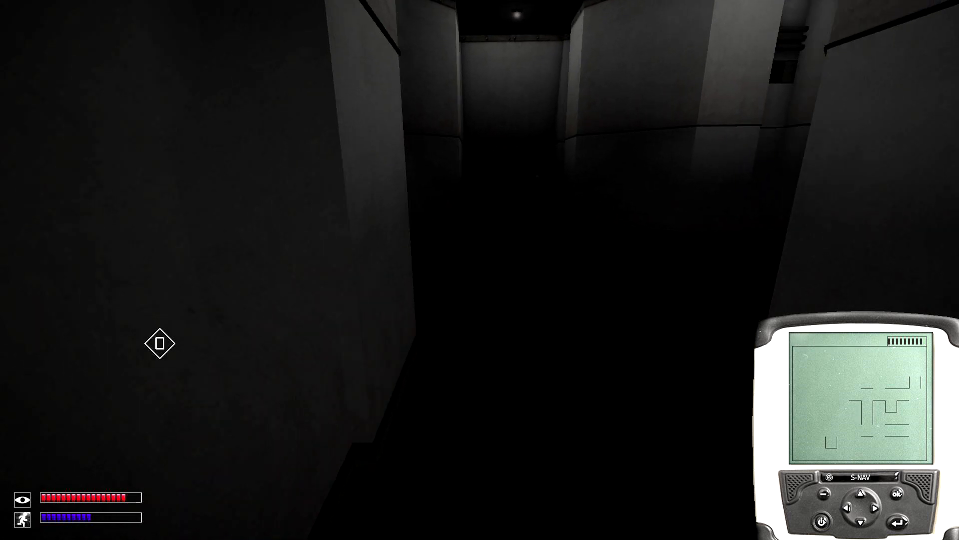
{"action": "key", "text": "w"}
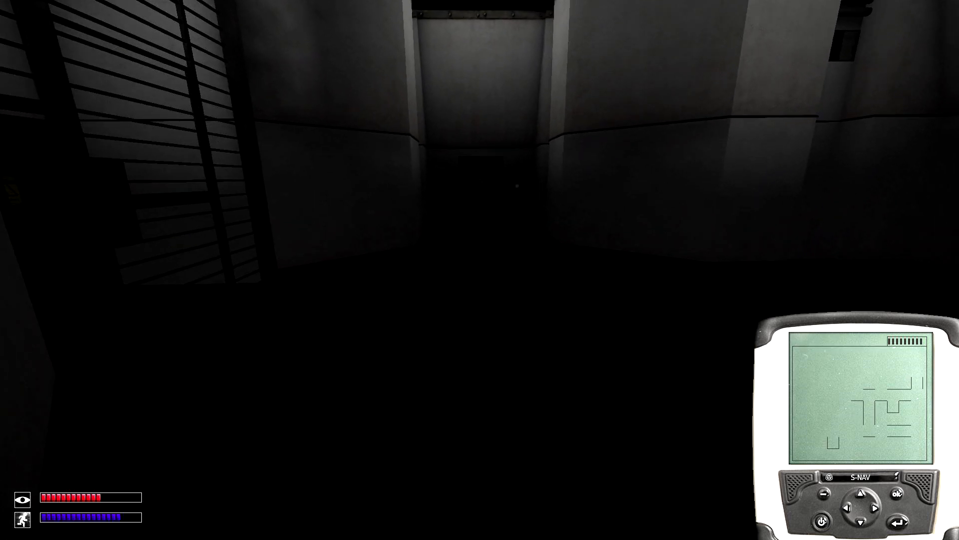
{"action": "key", "text": "w"}
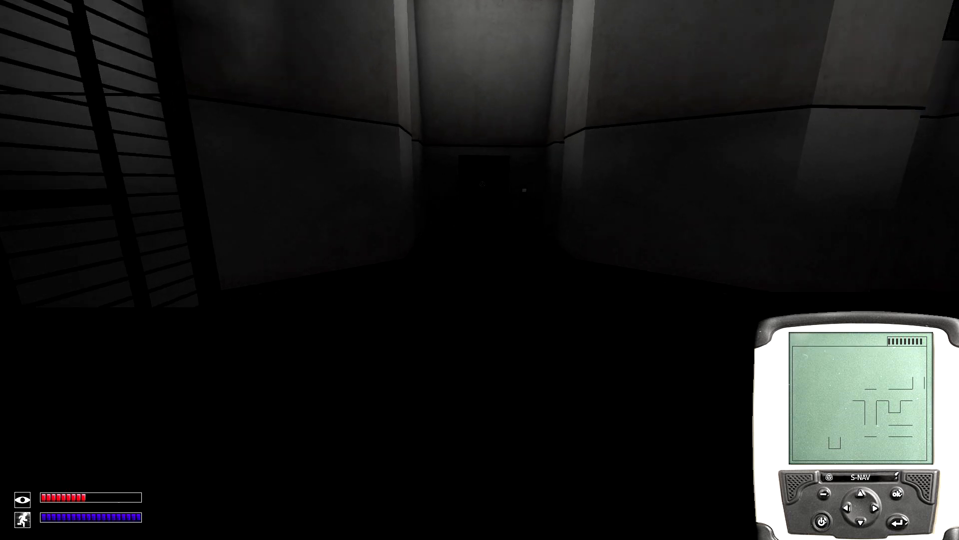
{"action": "key", "text": "w"}
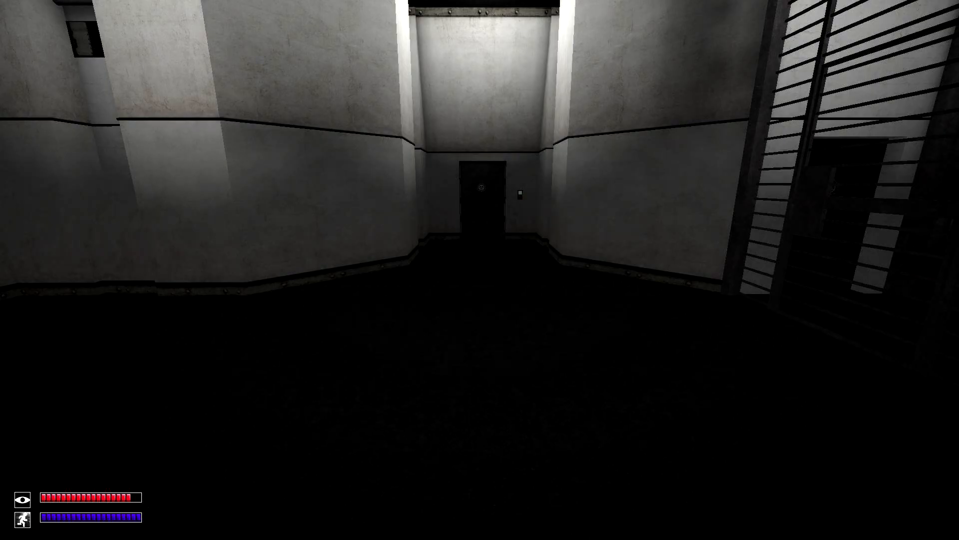
{"action": "key", "text": "w"}
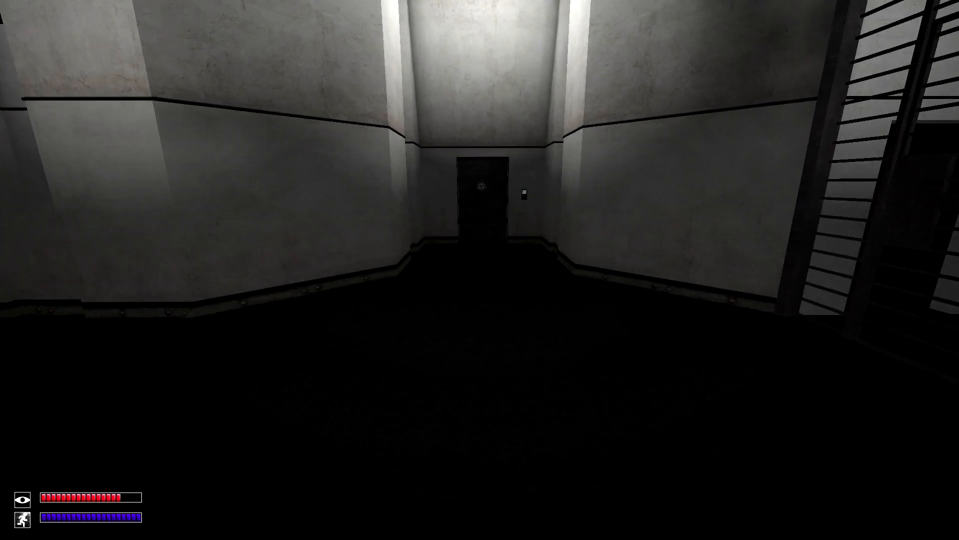
Equip the S-NAV 310 Navigator, advance toward the door and keypad, then reopen the inventory.
{"action": "key", "text": "Tab"}
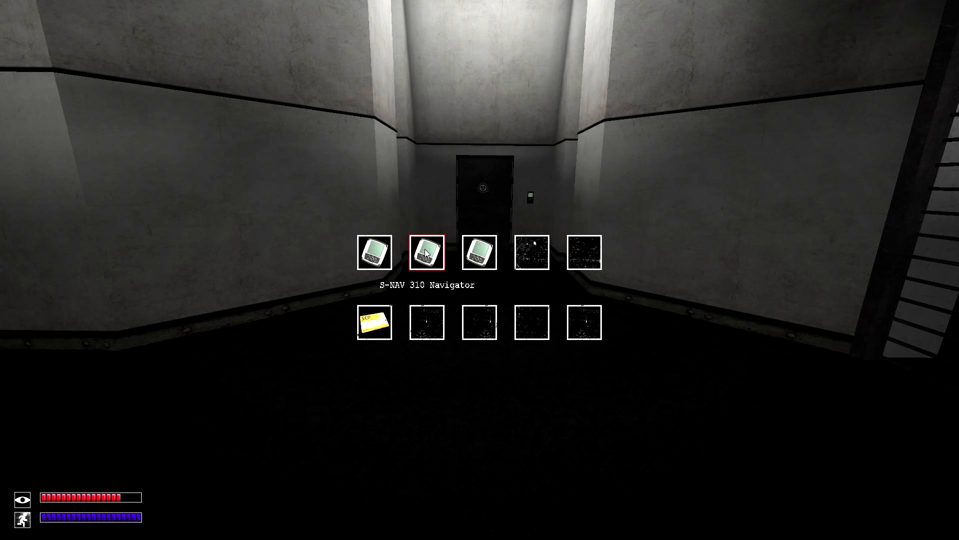
{"action": "double_click", "coordinate": [424, 254]}
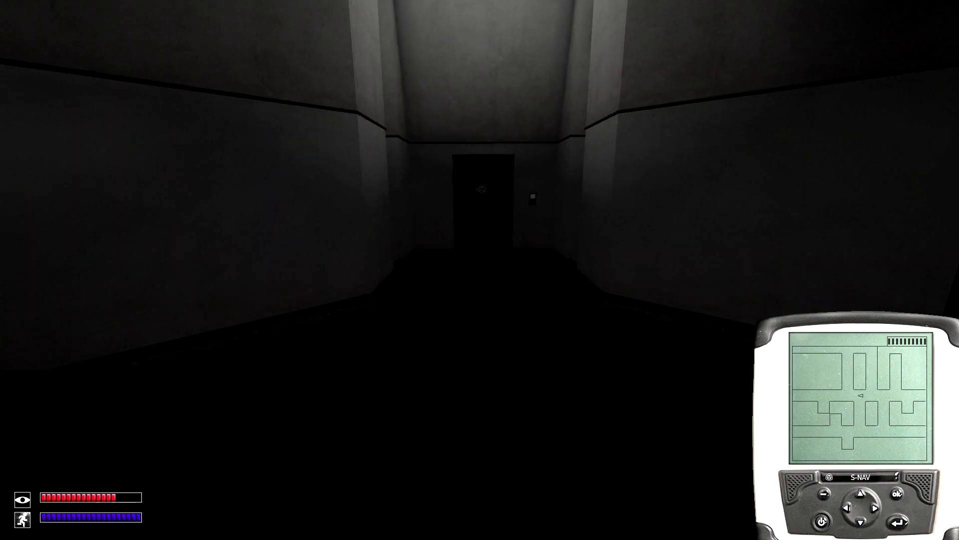
{"action": "key", "text": "w"}
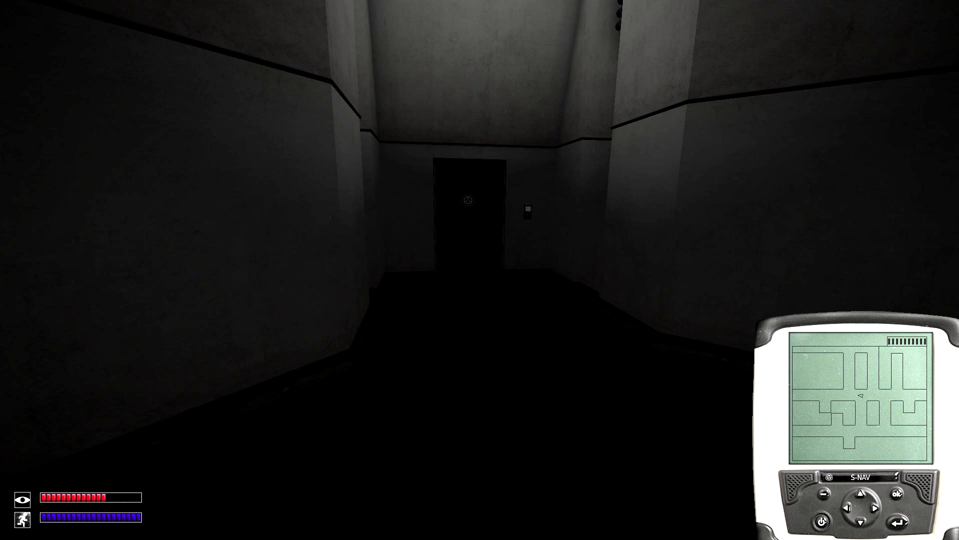
{"action": "key", "text": "w"}
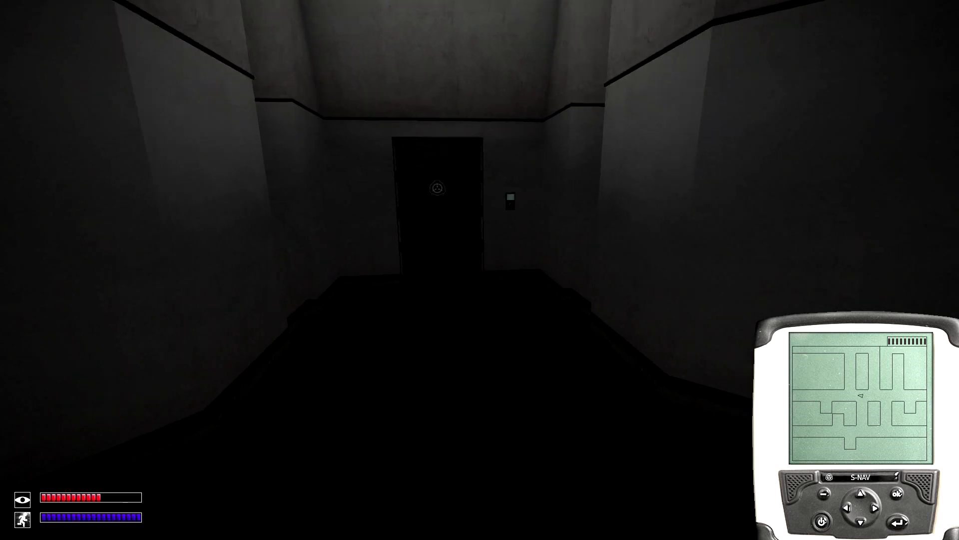
{"action": "key", "text": "w"}
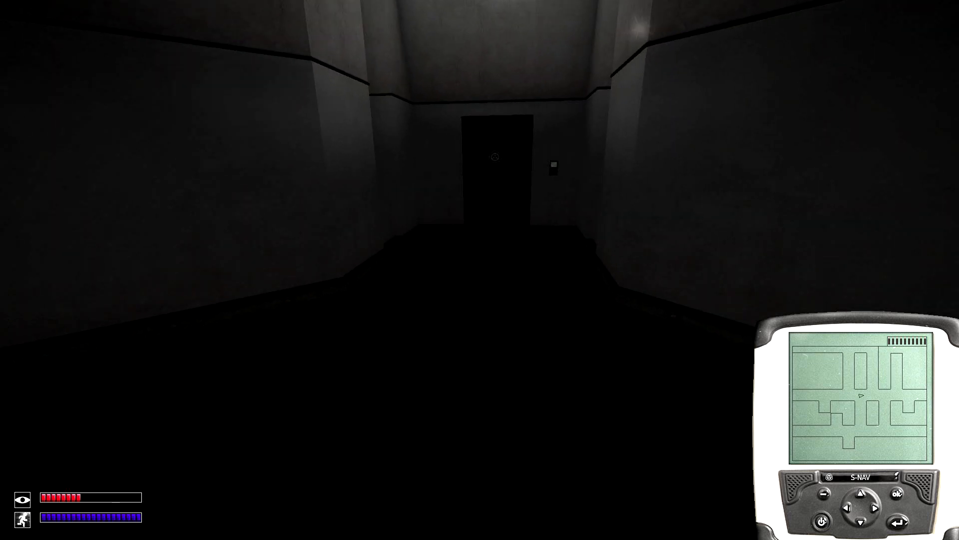
{"action": "key", "text": "w"}
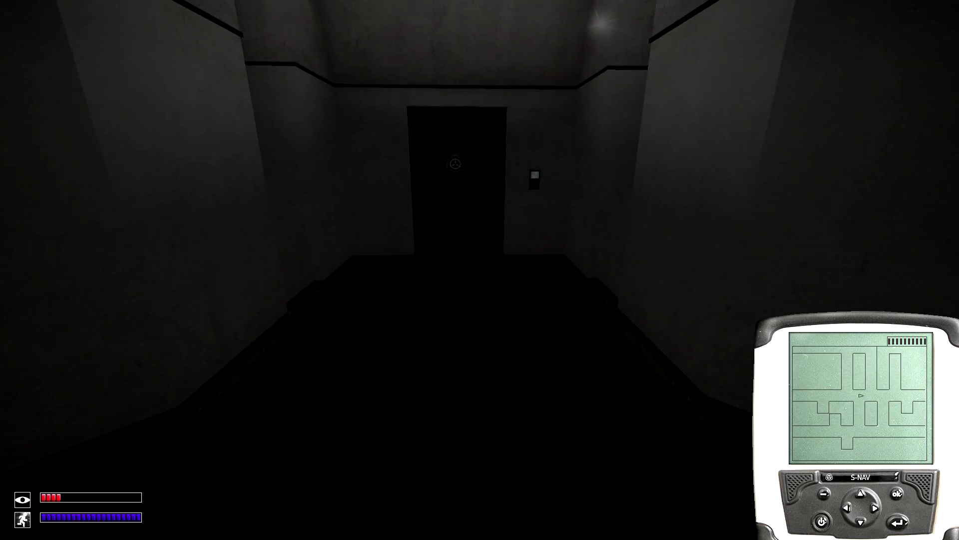
{"action": "key", "text": "Tab"}
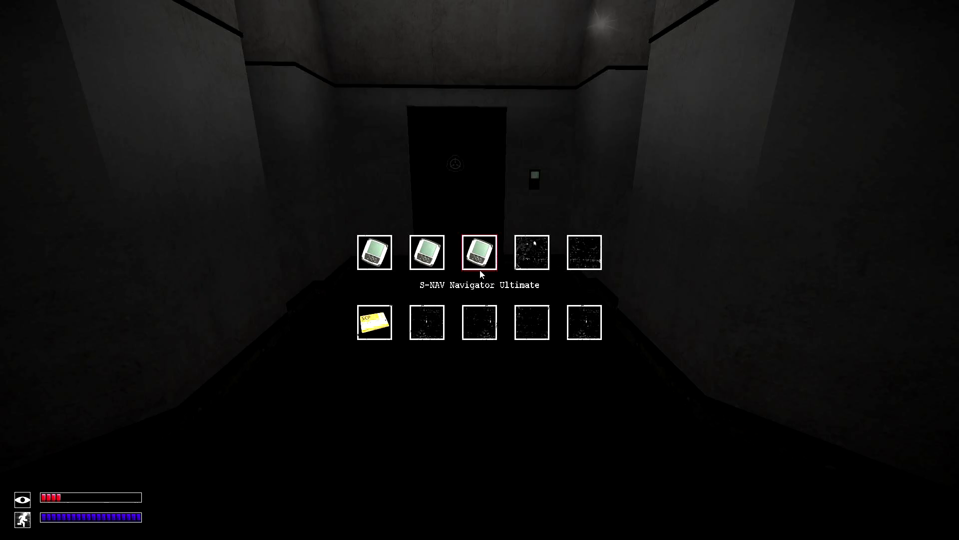
Equip the S-NAV Navigator Ultimate and follow its map through the gated corridor to the next door's panel.
{"action": "double_click", "coordinate": [496, 259]}
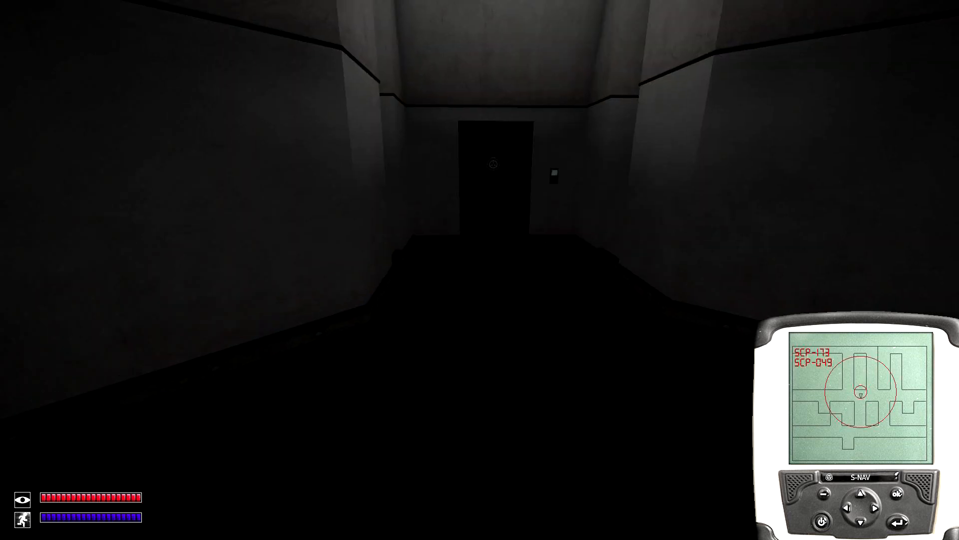
{"action": "key", "text": "w"}
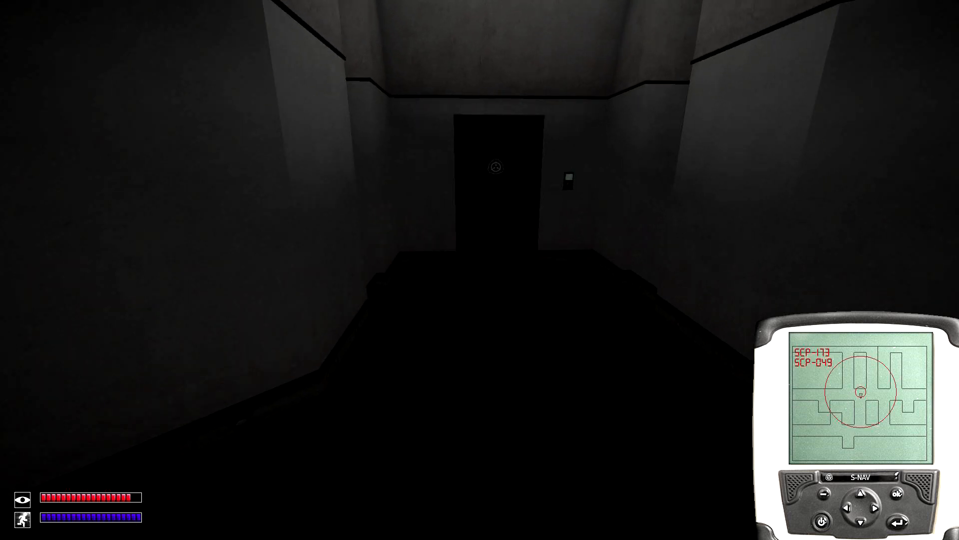
{"action": "key", "text": "w"}
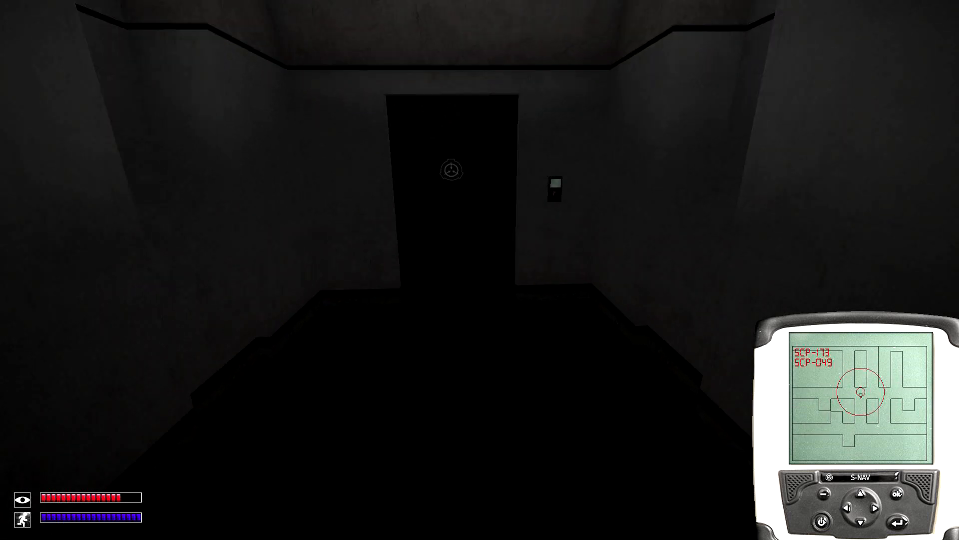
{"action": "key", "text": "w"}
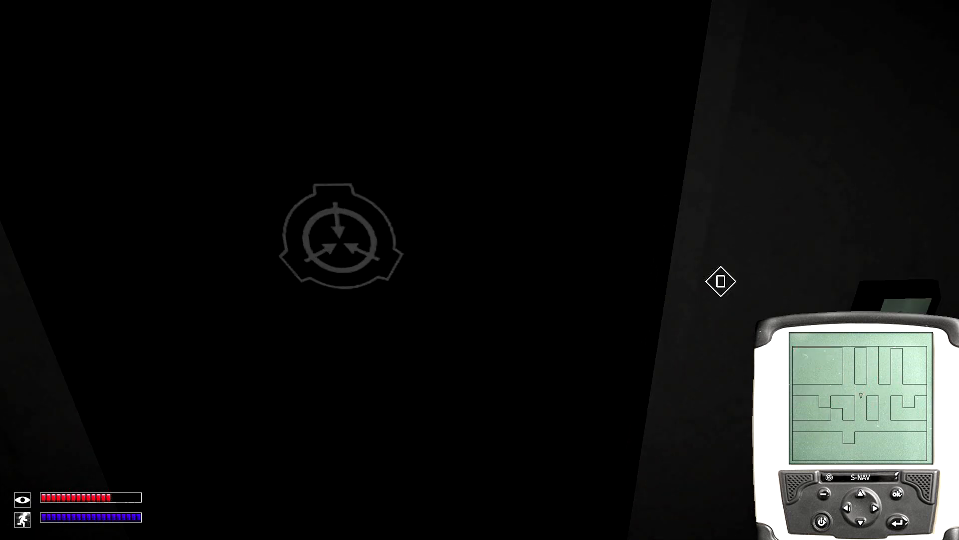
{"action": "key", "text": "s"}
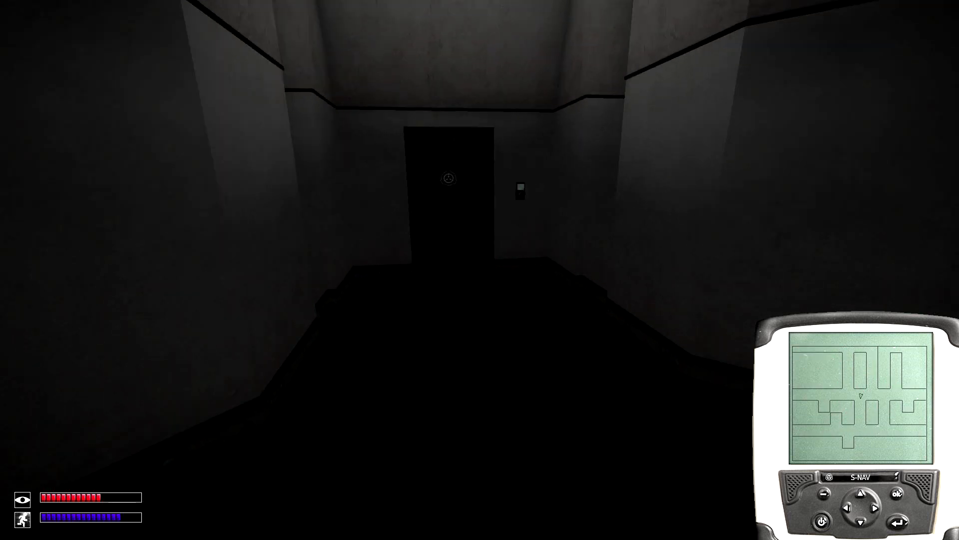
{"action": "key", "text": "w"}
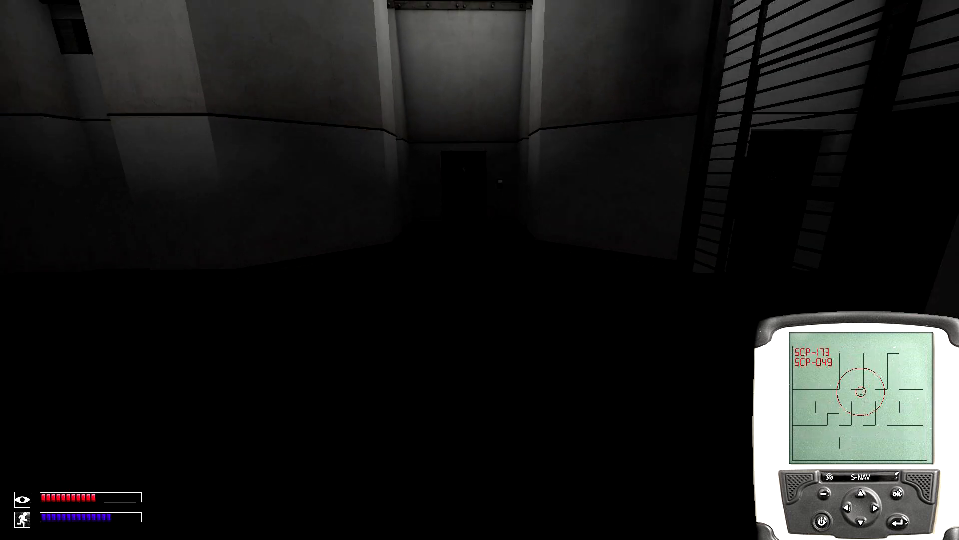
{"action": "key", "text": "w"}
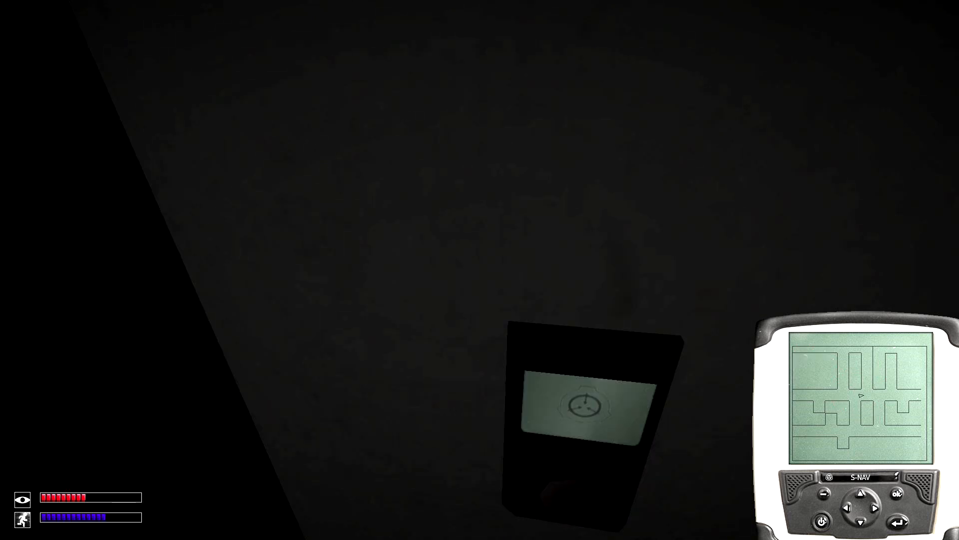
{"action": "key", "text": "w"}
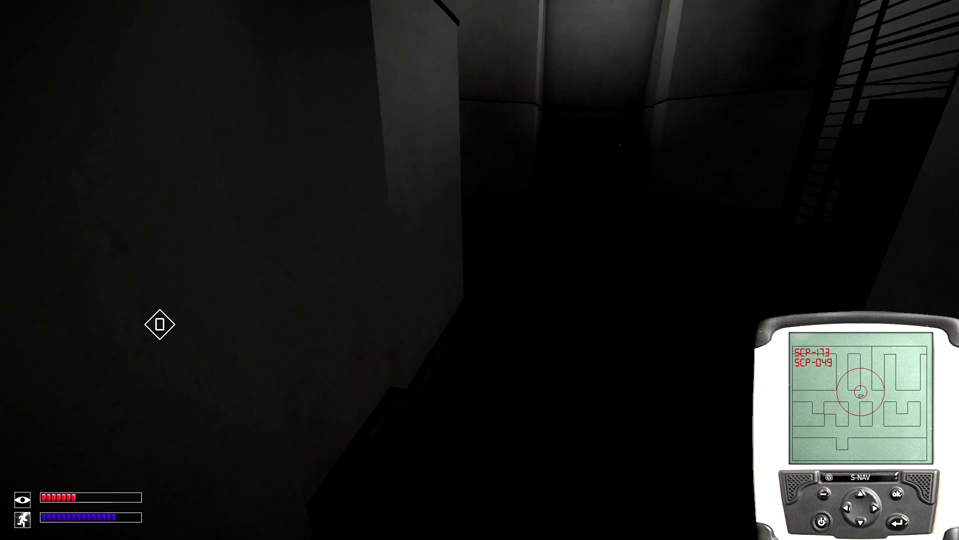
{"action": "key", "text": "w"}
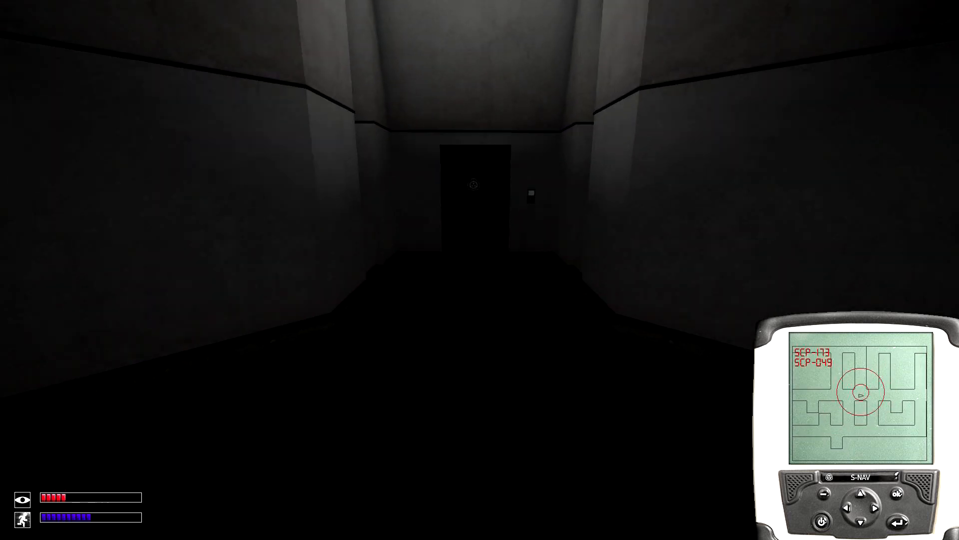
{"action": "key", "text": "w"}
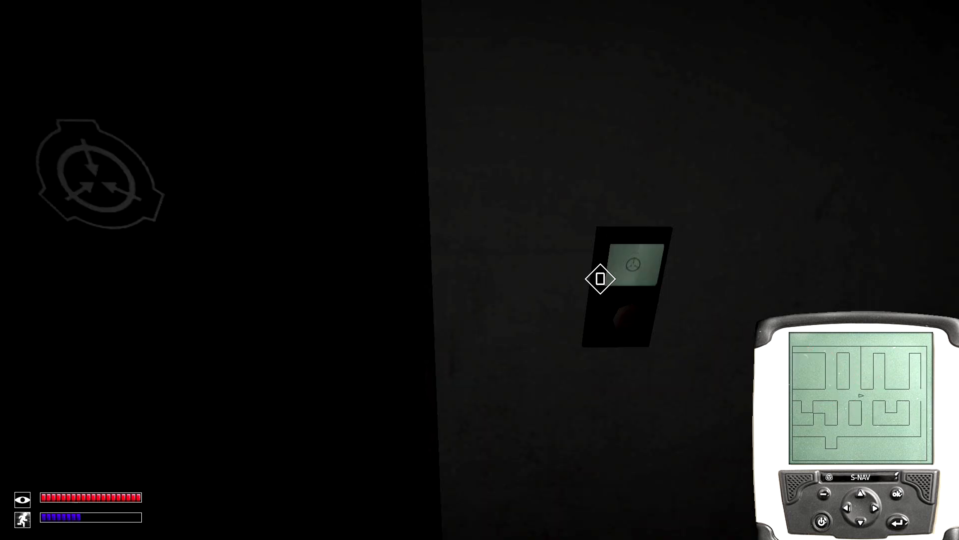
Sprint across the dark room and down the lit corridor into the room with the SCP-372 poster.
{"action": "key", "text": "w"}
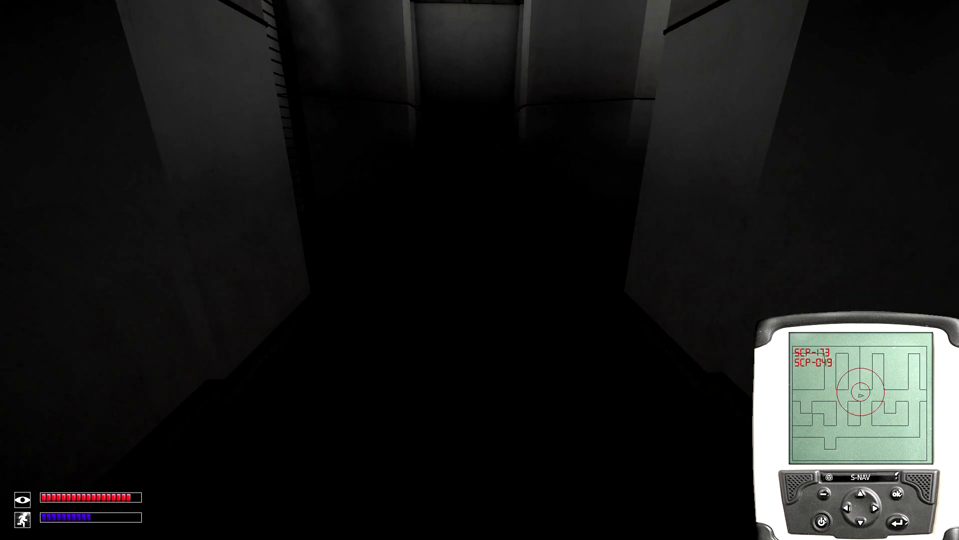
{"action": "key", "text": "w"}
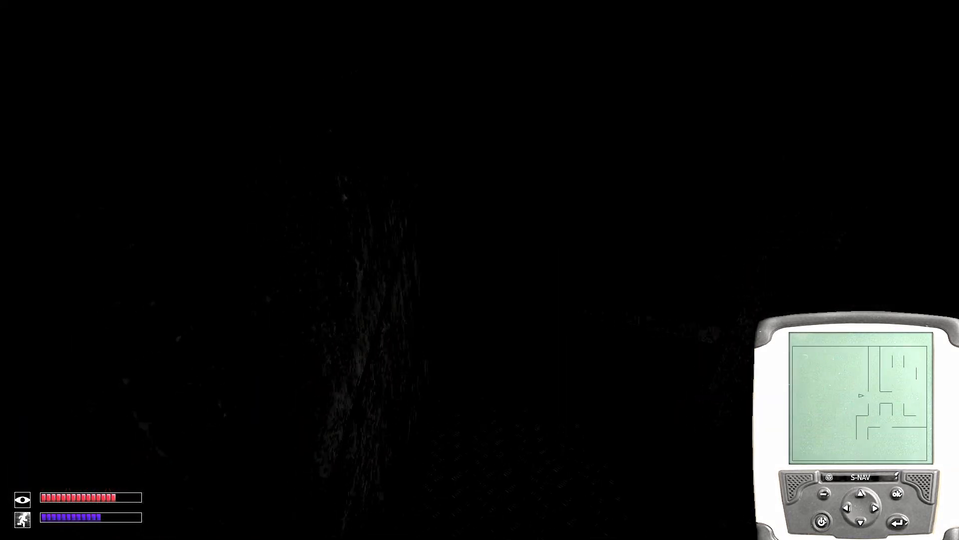
{"action": "key", "text": "w"}
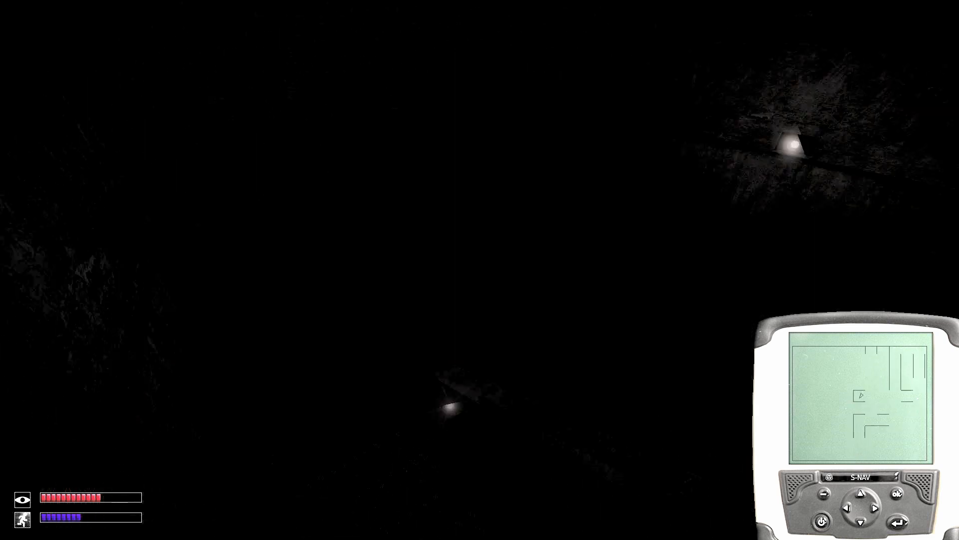
{"action": "key", "text": "shift+w"}
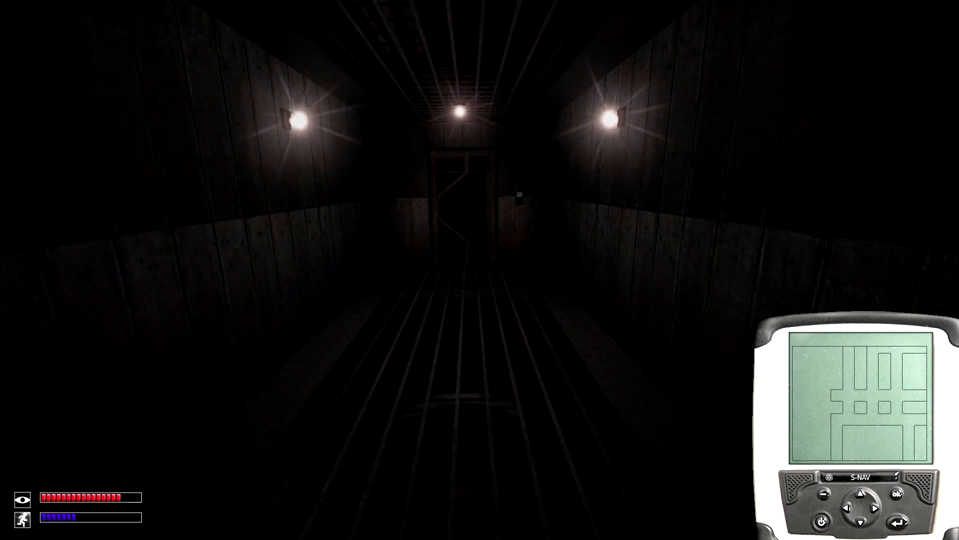
{"action": "key", "text": "w"}
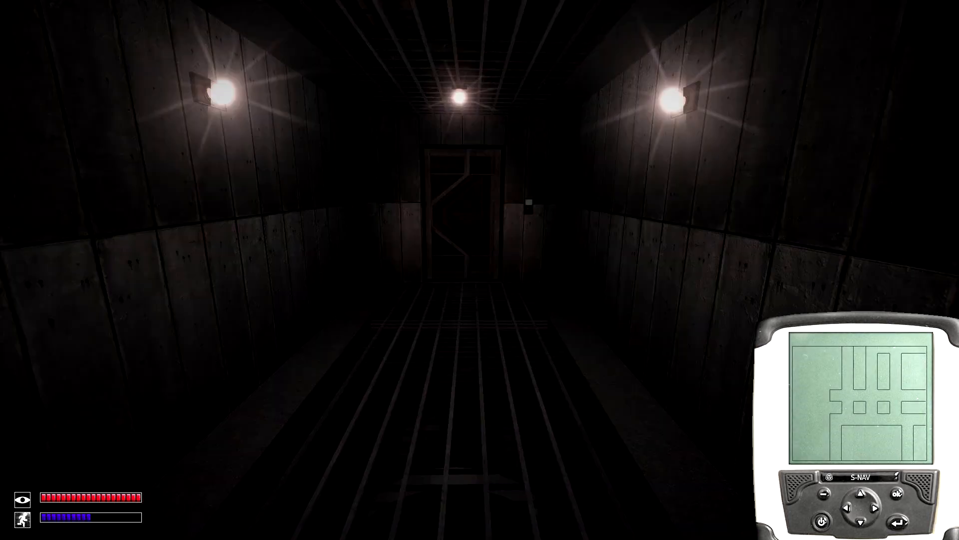
{"action": "key", "text": "w"}
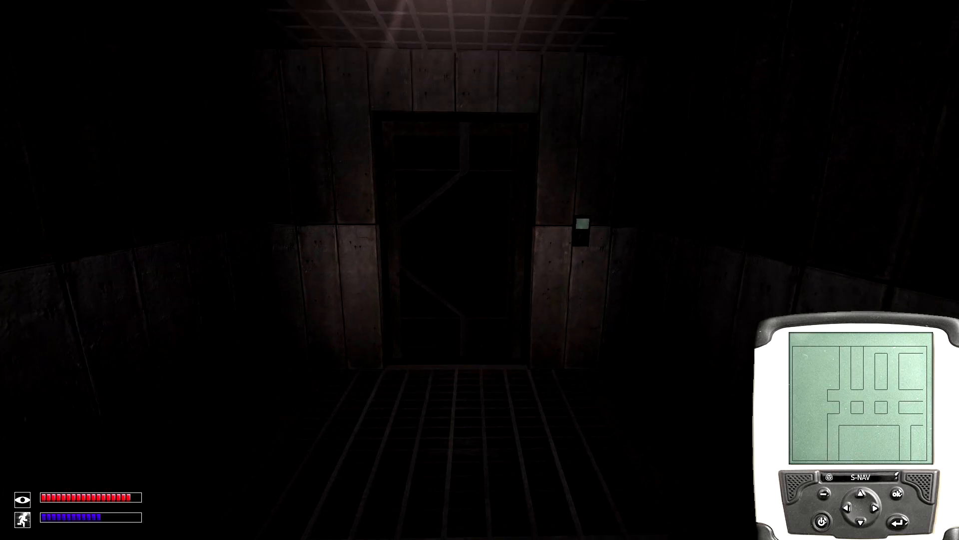
{"action": "key", "text": "w"}
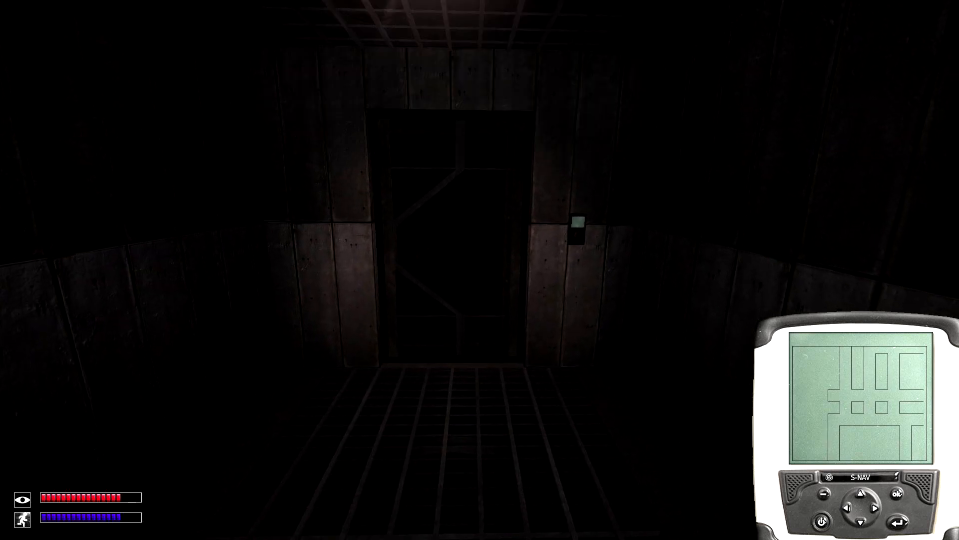
{"action": "key", "text": "w"}
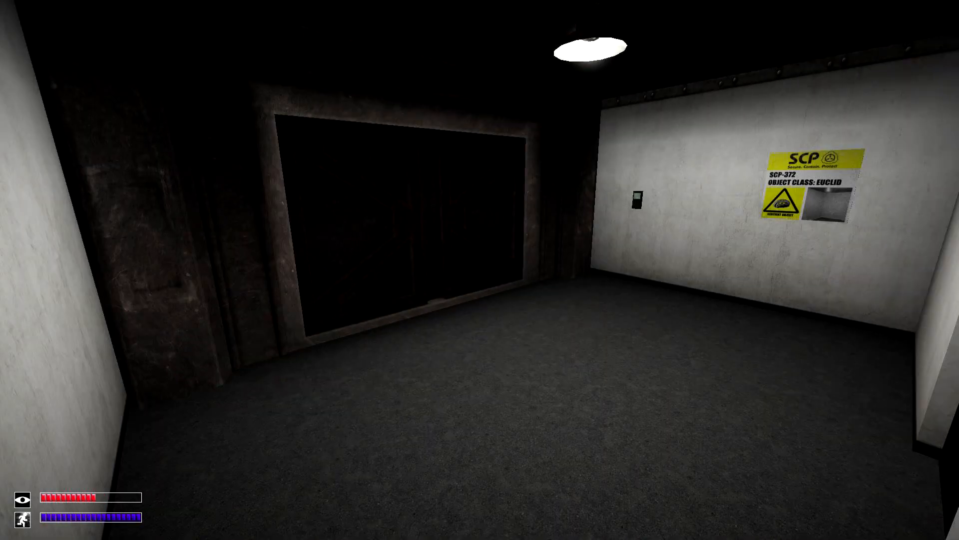
Unlock the door by the SCP-372 poster using the Level 2 Key Card on its keypad.
{"action": "key", "text": "w"}
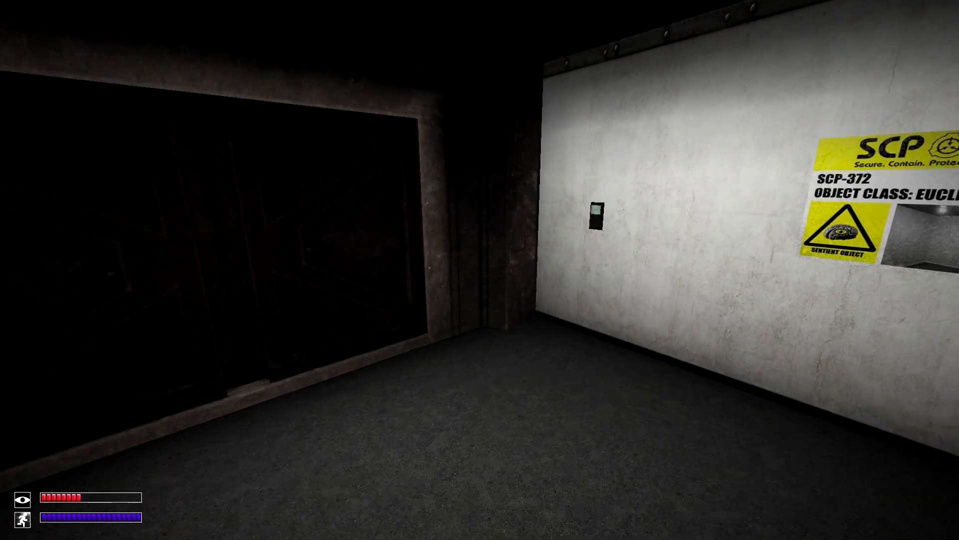
{"action": "key", "text": "w"}
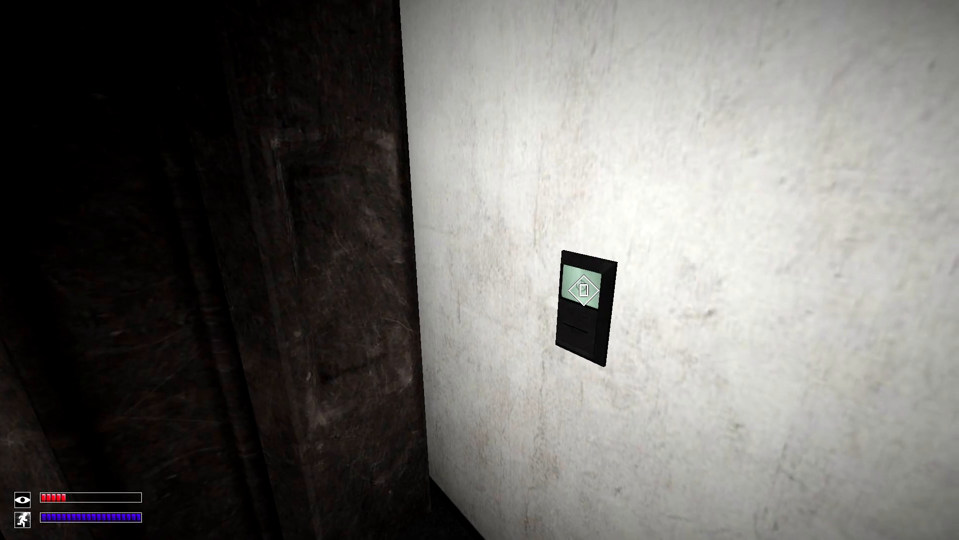
{"action": "left_click", "coordinate": [584, 290]}
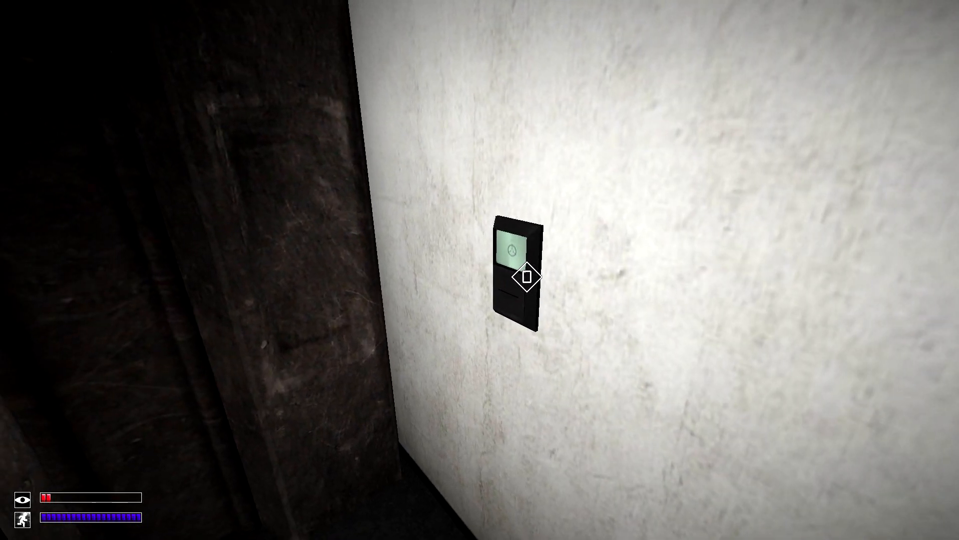
{"action": "key", "text": "s"}
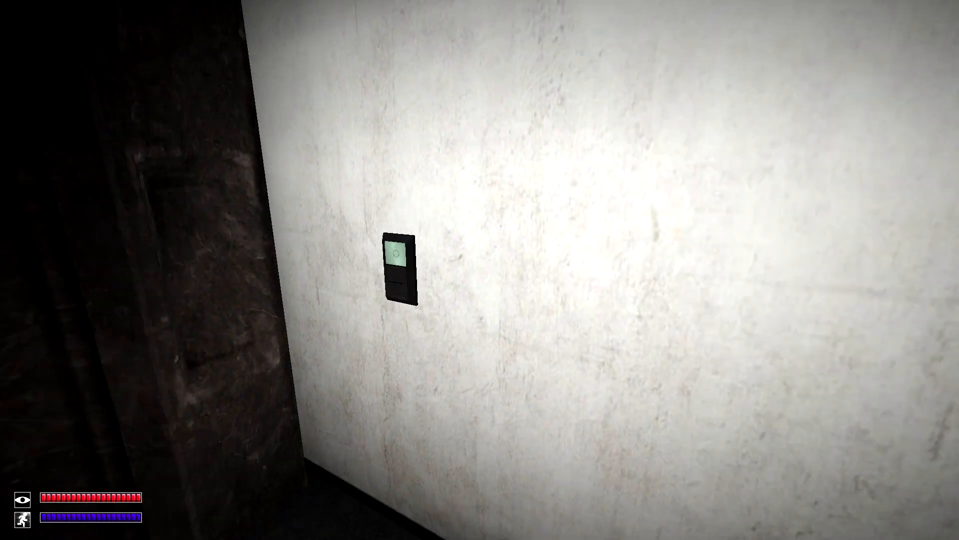
{"action": "key", "text": "w"}
{"action": "key", "text": "Tab"}
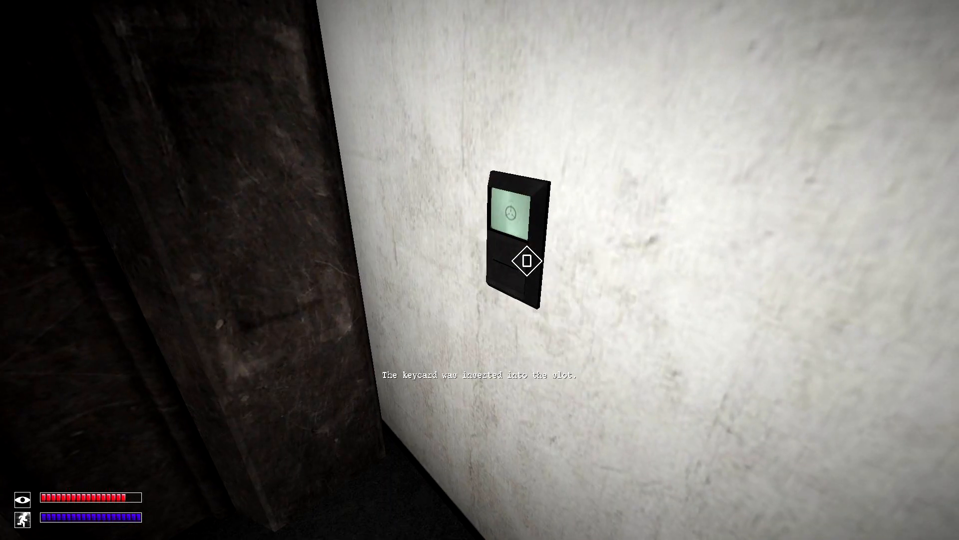
Walk into the windowed room and approach the item on its shelf.
{"action": "key", "text": "w"}
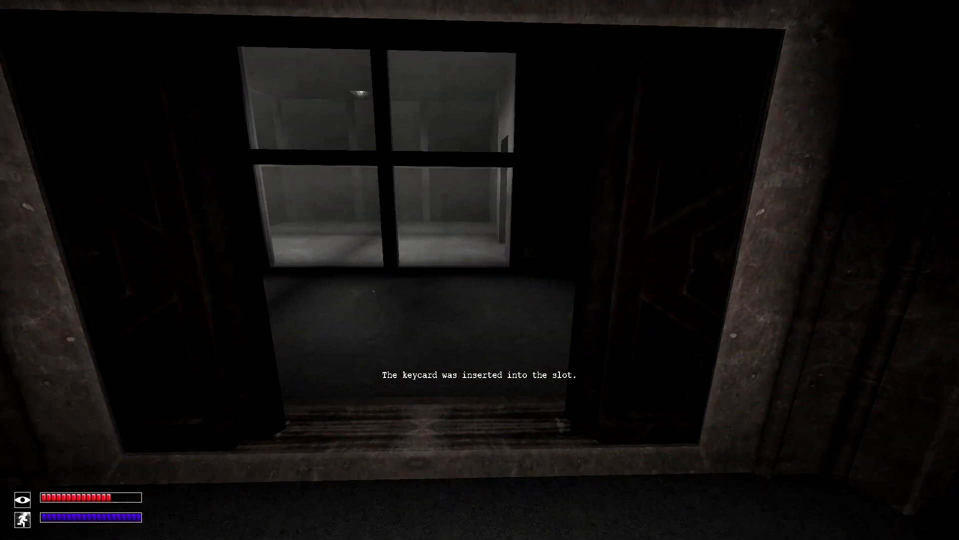
{"action": "key", "text": "w"}
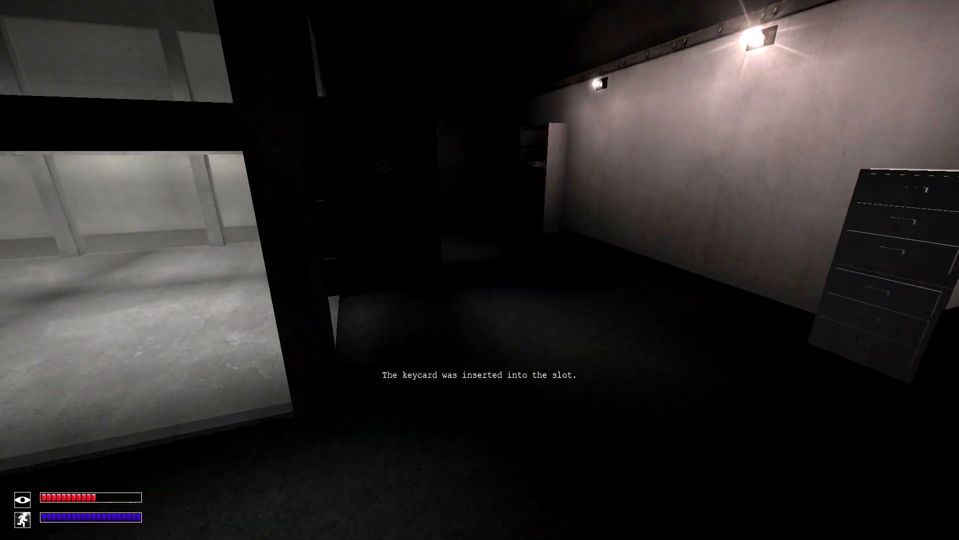
{"action": "key", "text": "w"}
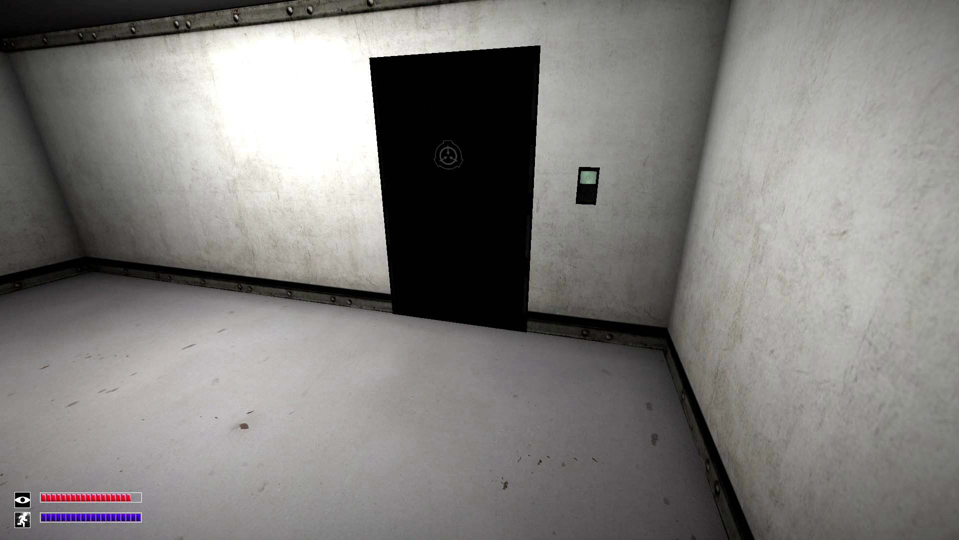
Open the next keypad door with the Level 2 Key Card and enter the shelf-lined storage room.
{"action": "key", "text": "w"}
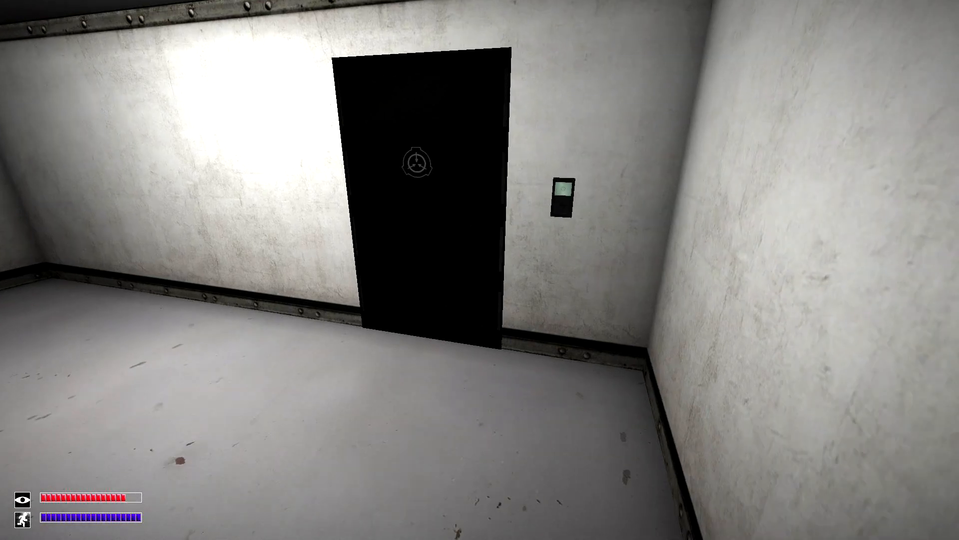
{"action": "key", "text": "Tab"}
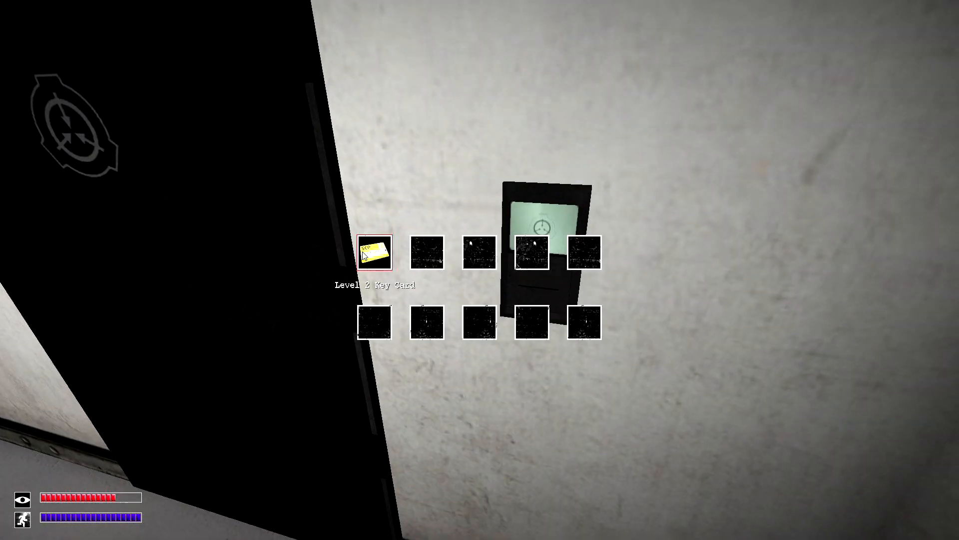
{"action": "key", "text": "w"}
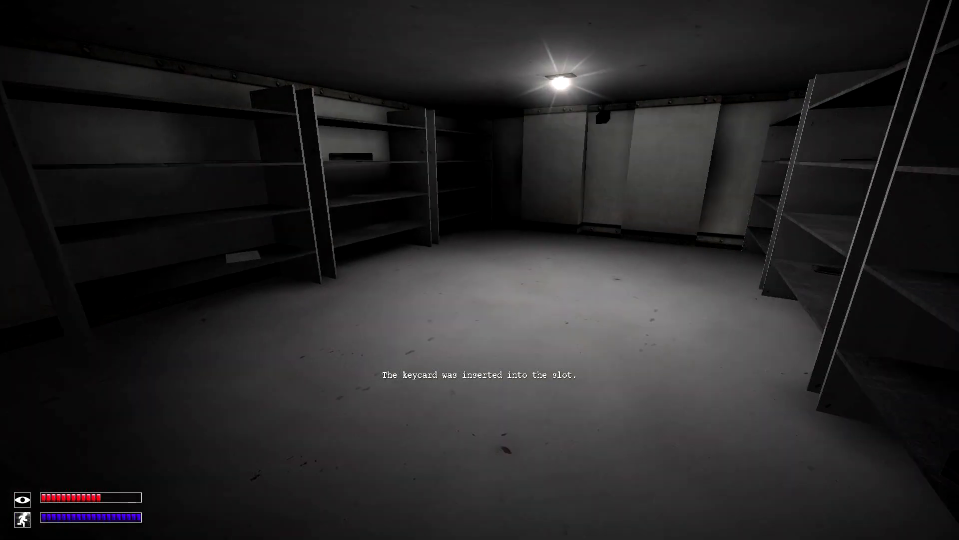
{"action": "key", "text": "w"}
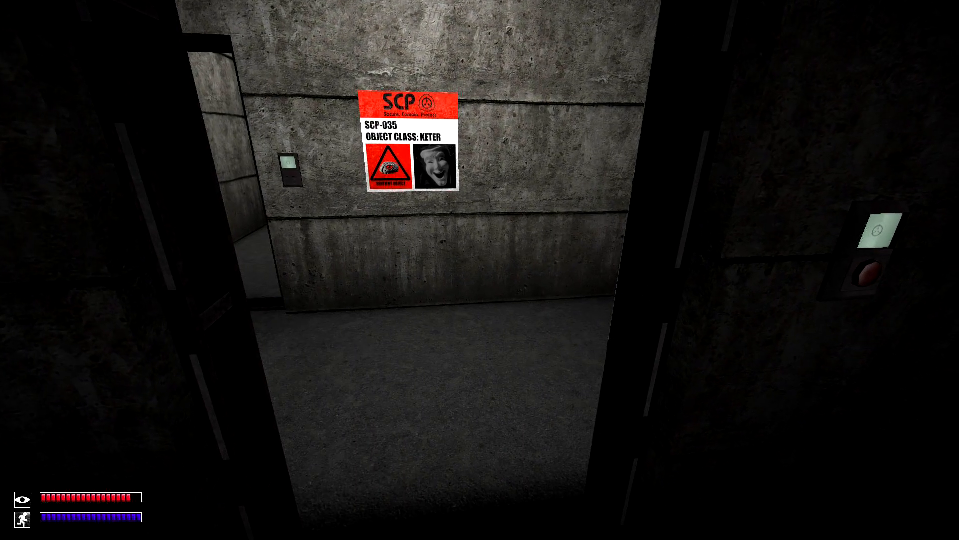
Enter the SCP-035 control room and move along the panel toward the observation windows.
{"action": "key", "text": "w"}
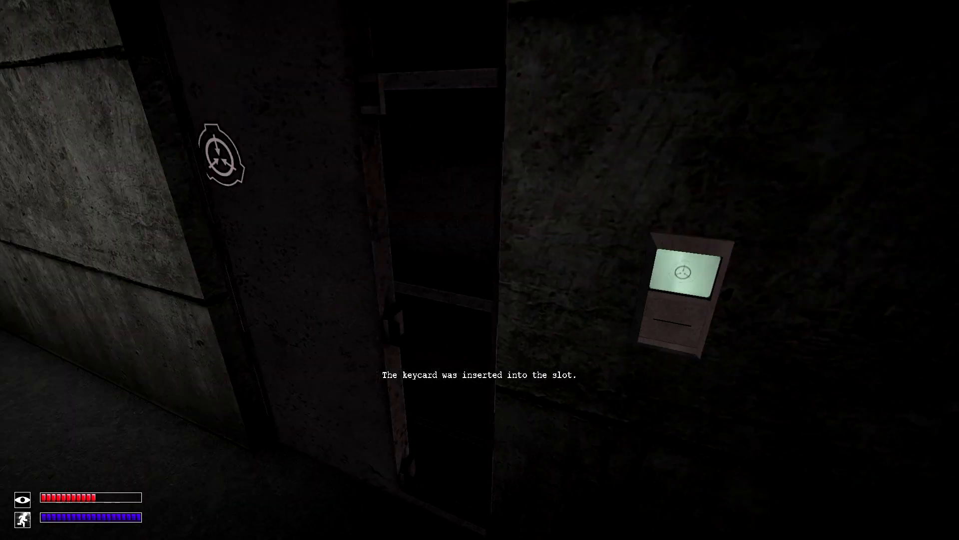
{"action": "key", "text": "w"}
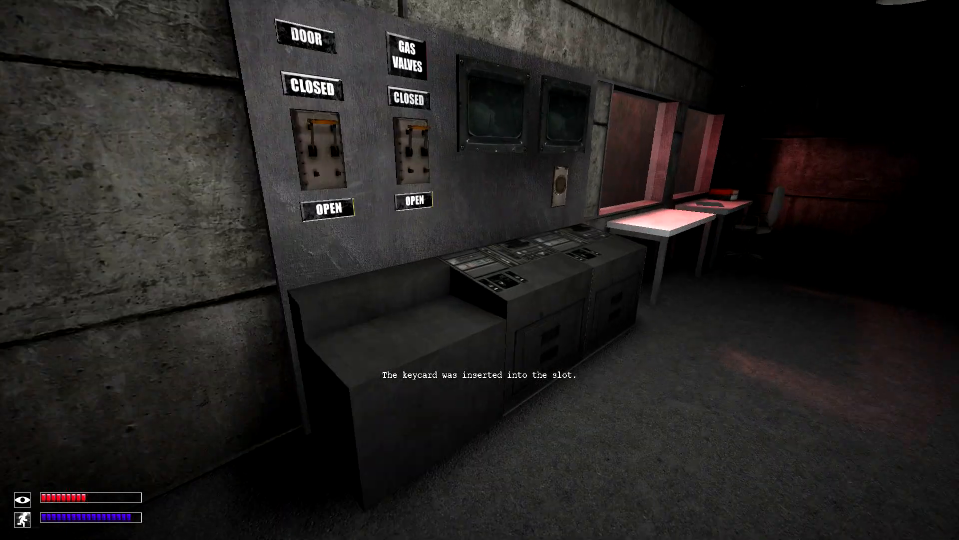
{"action": "key", "text": "w"}
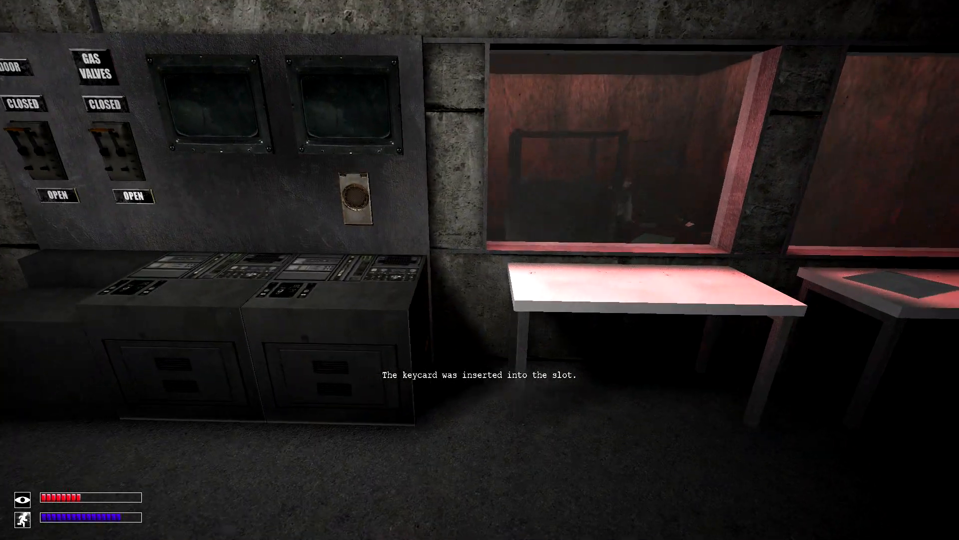
{"action": "key", "text": "d"}
Look through the observation window, then walk over to the DOOR and GAS VALVES levers.
{"action": "key", "text": "s"}
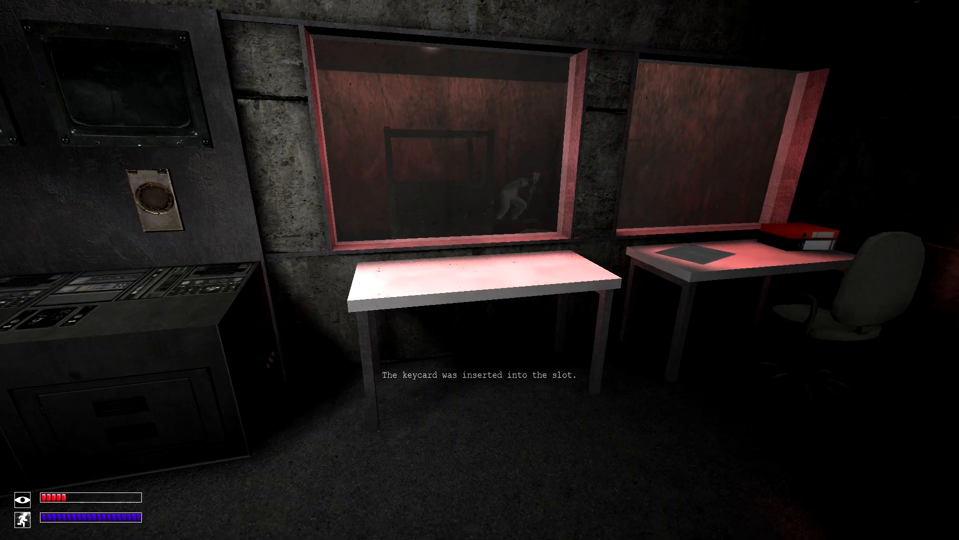
{"action": "key", "text": "w"}
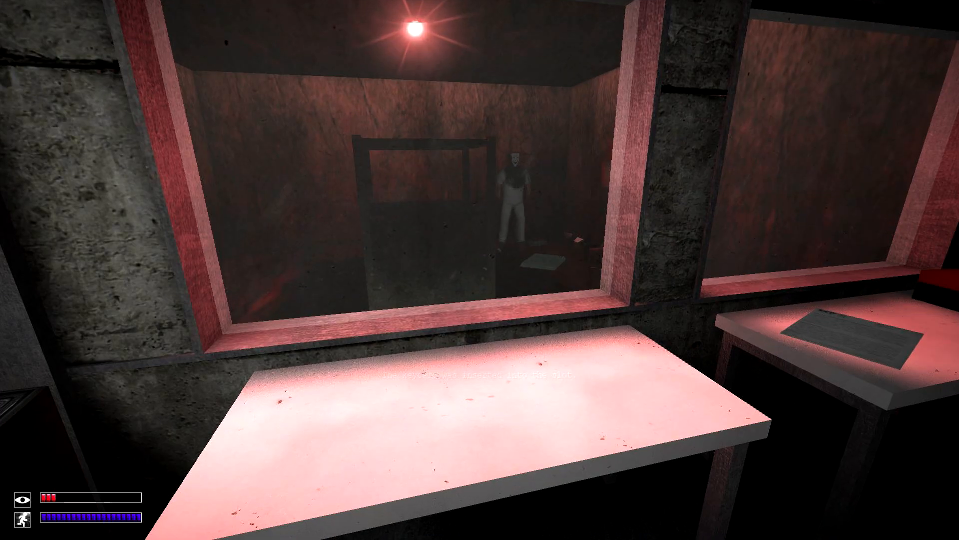
{"action": "key", "text": "w"}
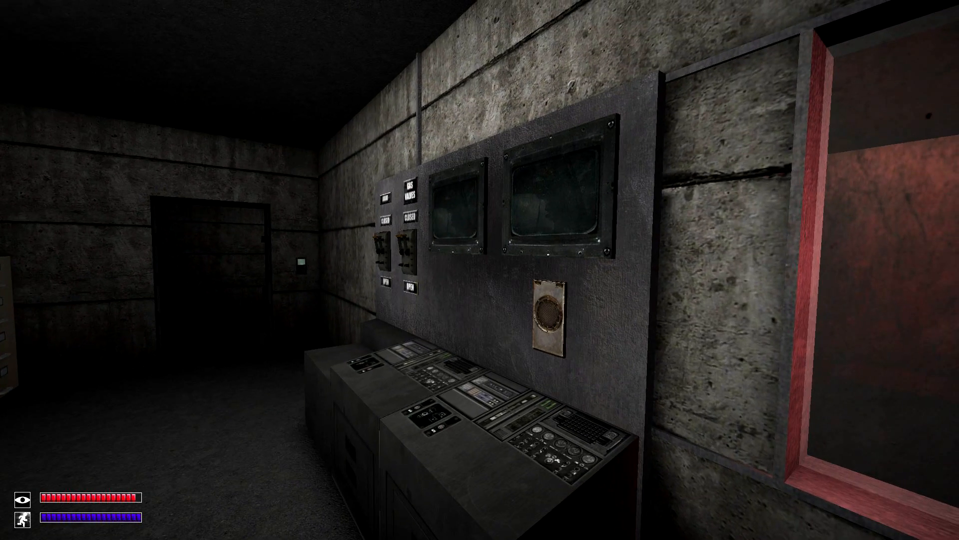
{"action": "key", "text": "w"}
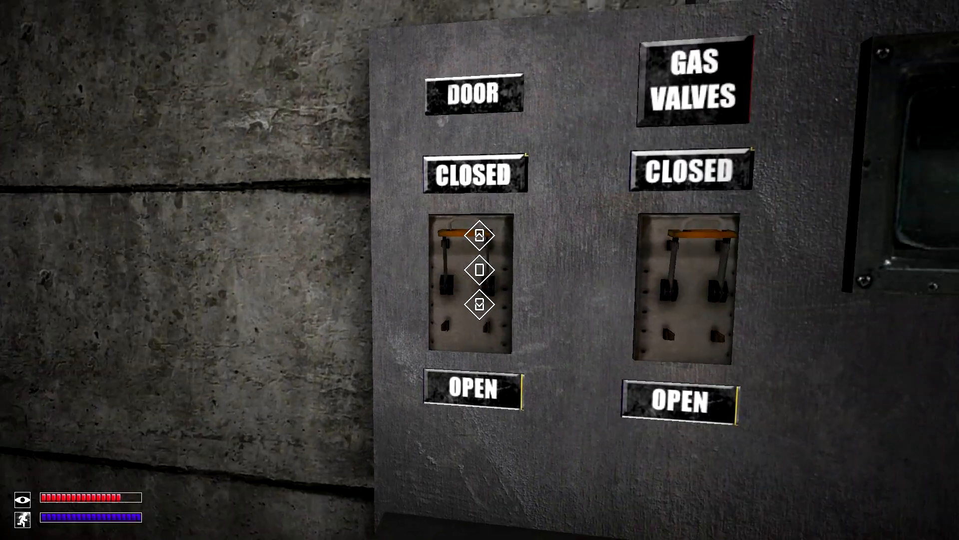
Flip the DOOR lever to OPEN and turn toward the dark door with the keypad.
{"action": "left_click_drag", "start_coordinate": [480, 269], "coordinate": [480, 360]}
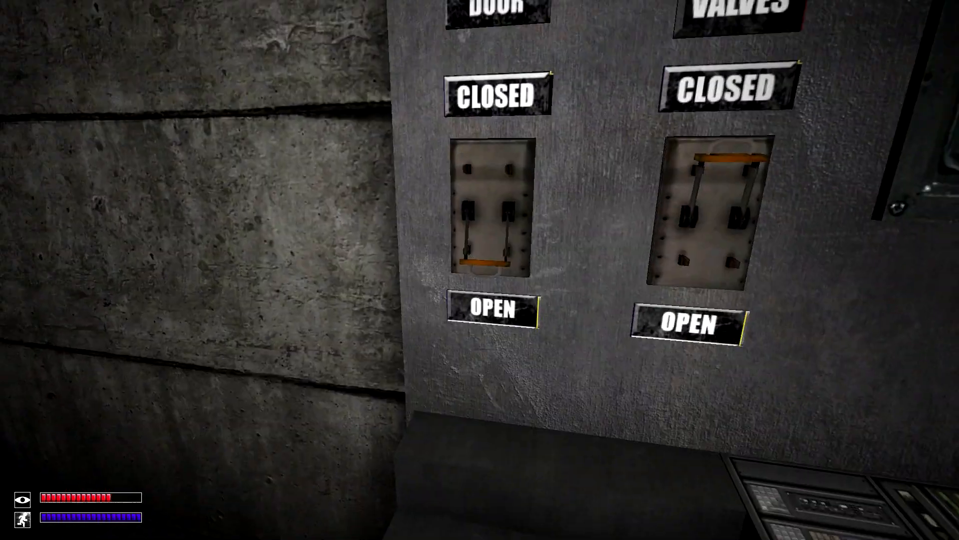
{"action": "key", "text": "d"}
{"action": "key", "text": "w"}
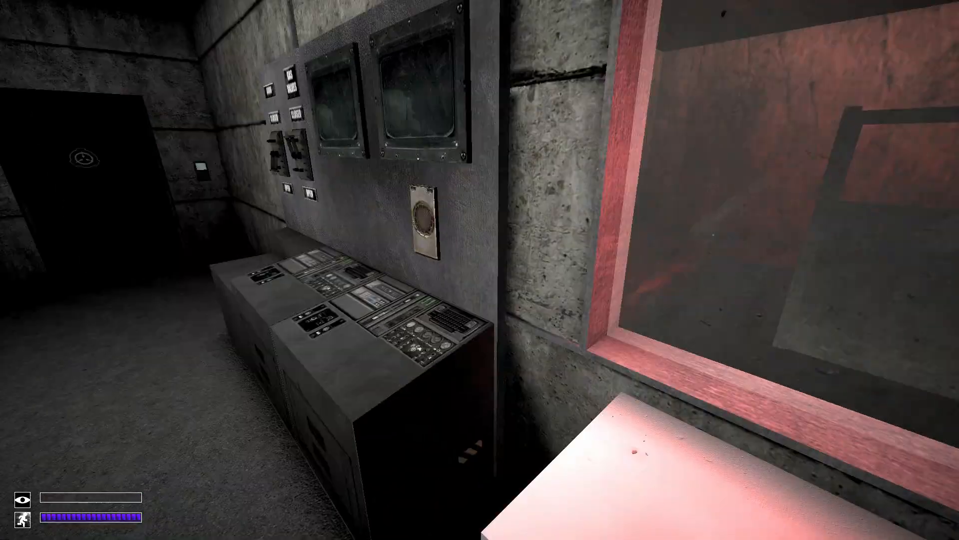
{"action": "key", "text": "w"}
{"action": "key", "text": "w"}
Use the keycard reader, cross the SCP-035 chamber and exit into the white tiled corridor.
{"action": "key", "text": "Tab"}
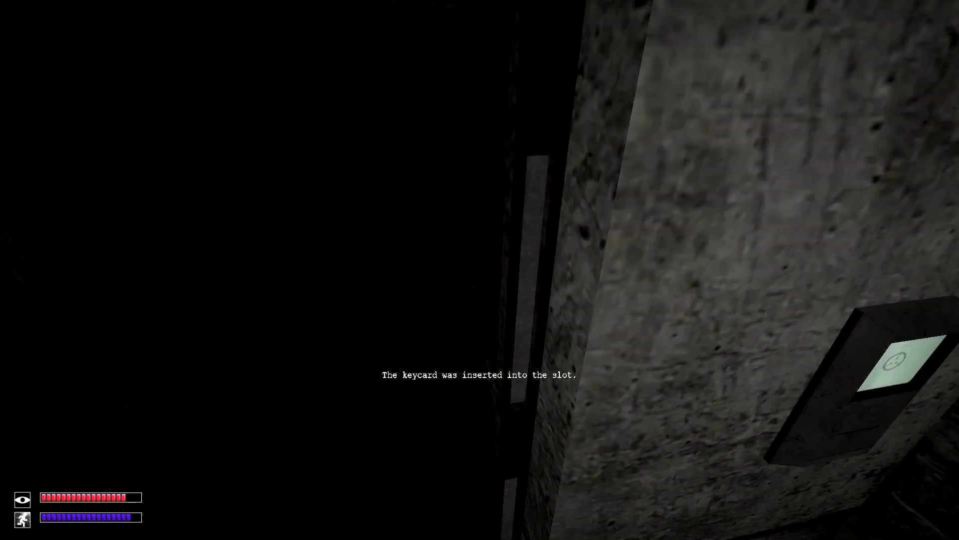
{"action": "key", "text": "w"}
{"action": "key", "text": "w"}
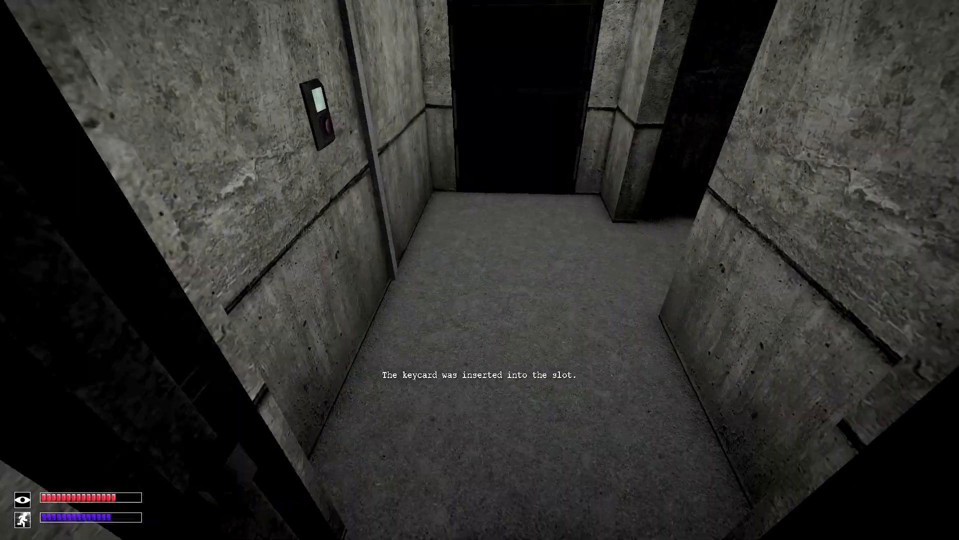
{"action": "key", "text": "w"}
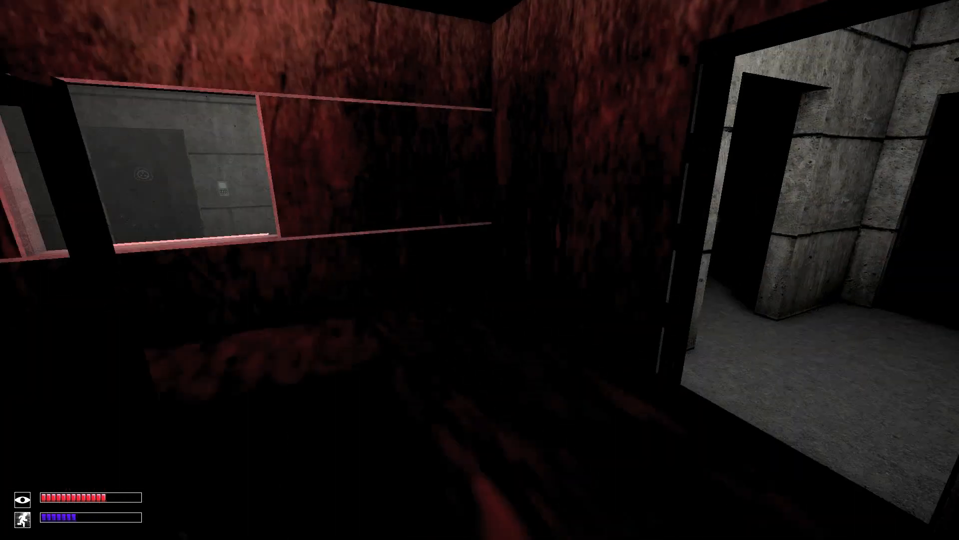
{"action": "key", "text": "w"}
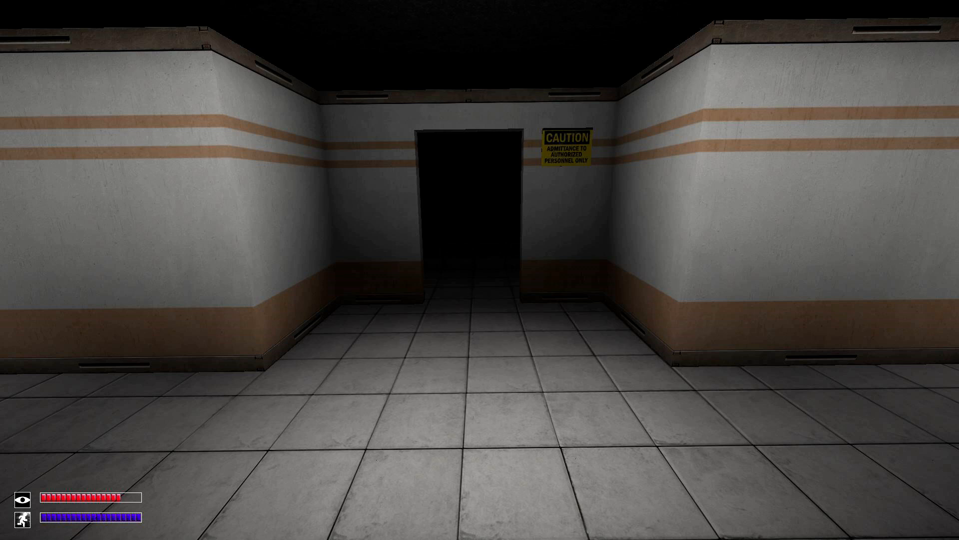
Go down the dark corridor, unlock the keycard door and enter the cubicle office toward its shelf.
{"action": "key", "text": "w"}
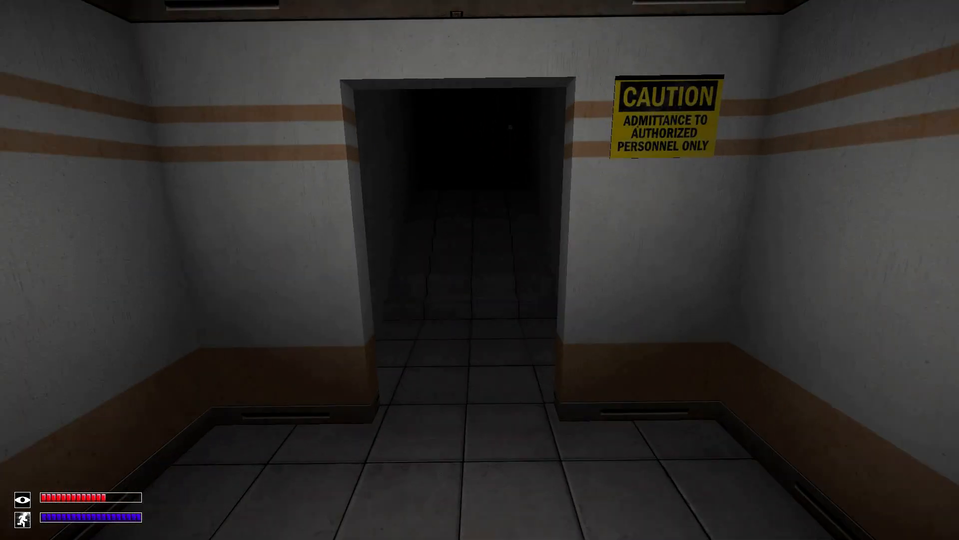
{"action": "key", "text": "w"}
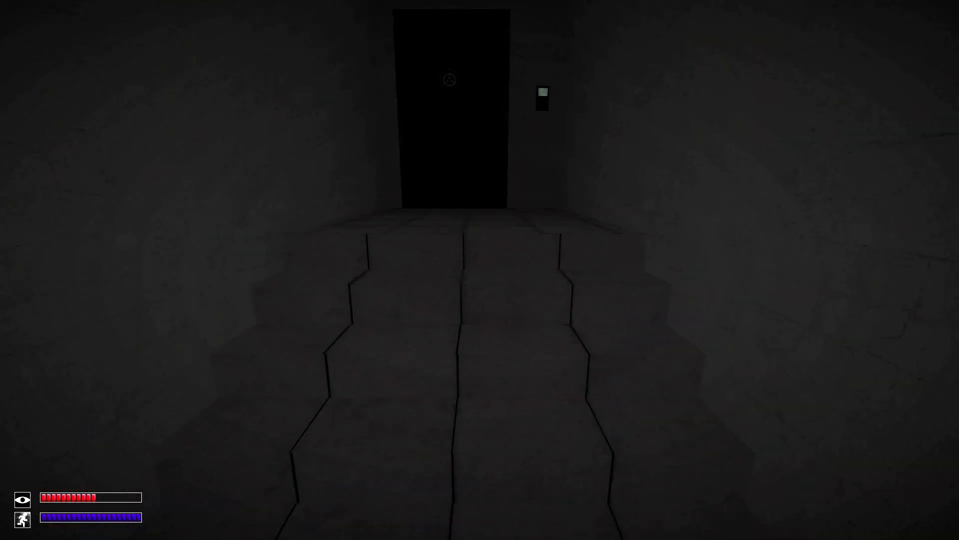
{"action": "key", "text": "w"}
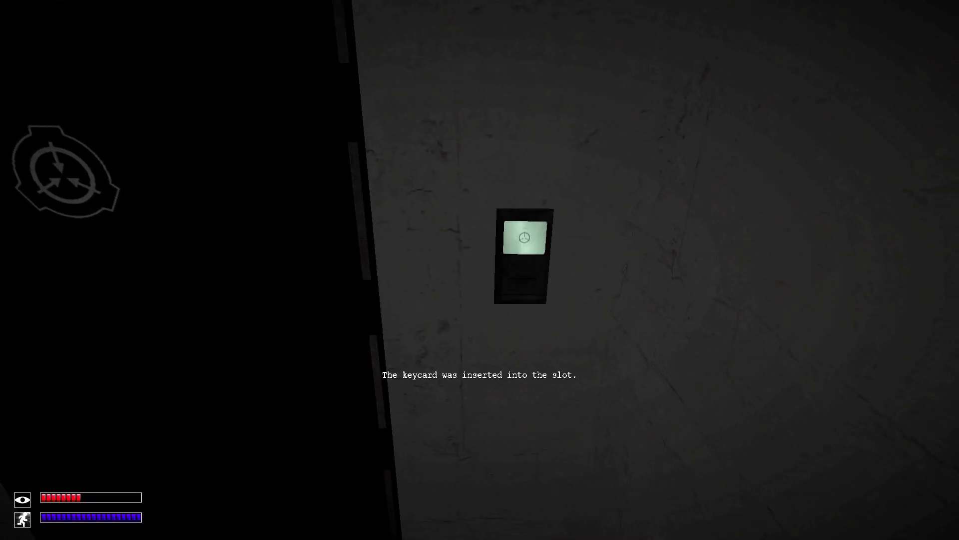
{"action": "key", "text": "w"}
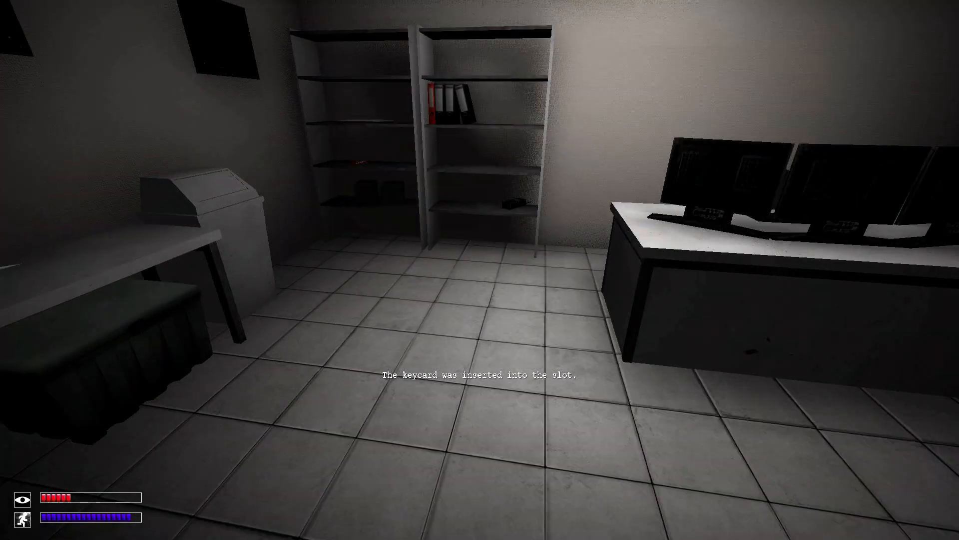
{"action": "key", "text": "w"}
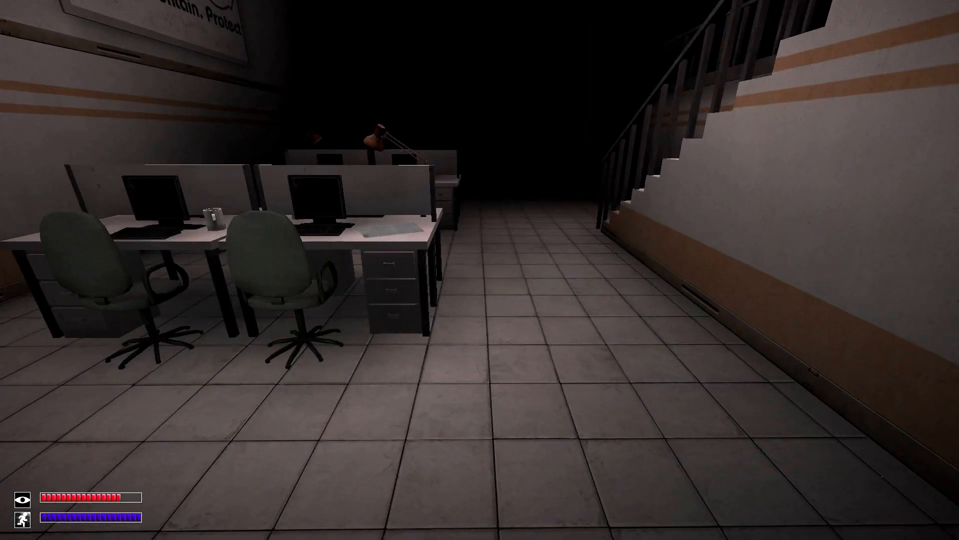
Climb the office staircase and follow the upper corridor into the shelf room.
{"action": "key", "text": "w"}
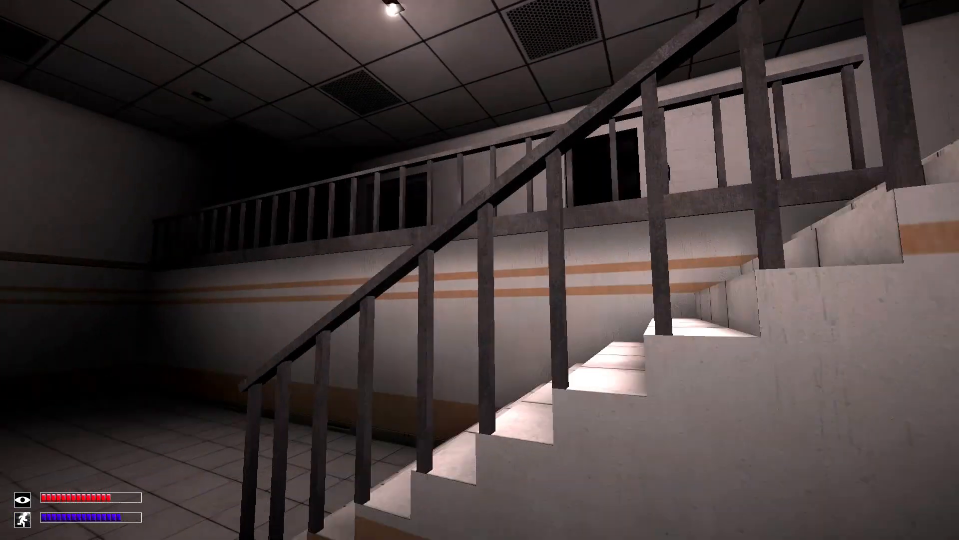
{"action": "key", "text": "w"}
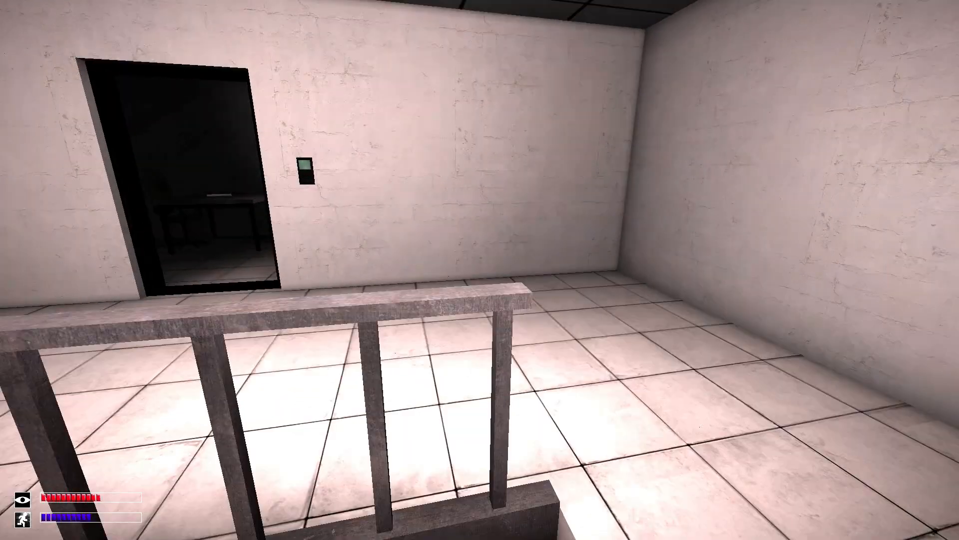
{"action": "key", "text": "w"}
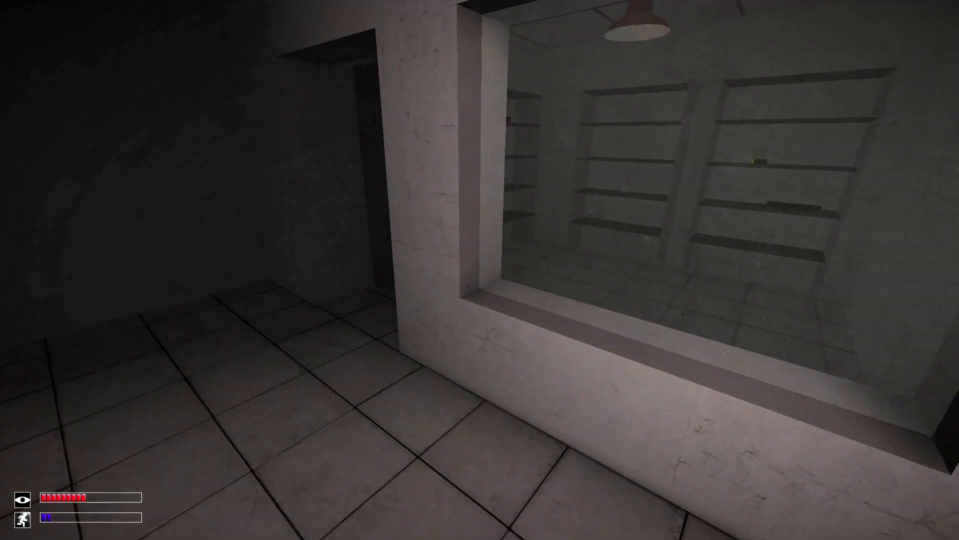
{"action": "key", "text": "w"}
{"action": "key", "text": "w"}
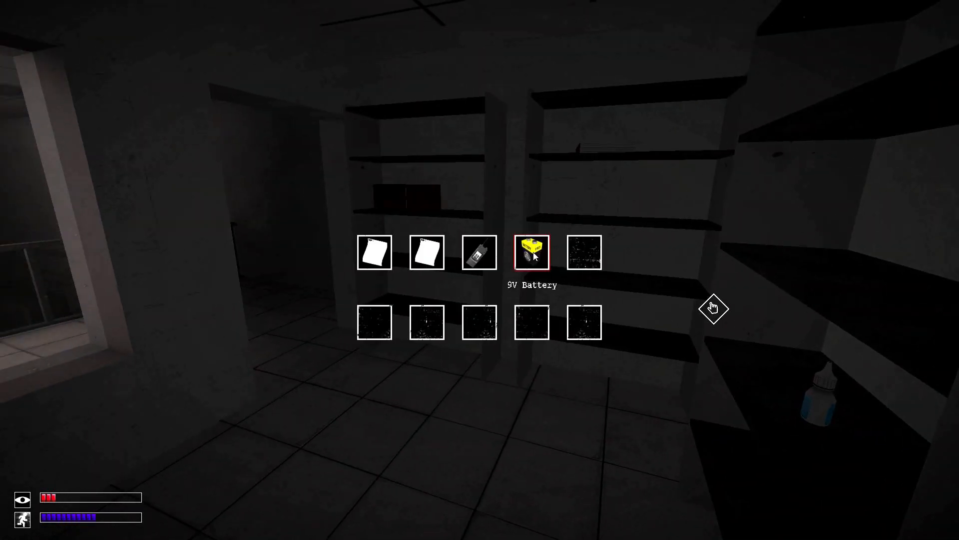
Replace the radio's battery with the 9V Battery from the shelf and head back past the pillar.
{"action": "left_click_drag", "start_coordinate": [487, 253], "coordinate": [487, 254]}
{"action": "key", "text": "Tab"}
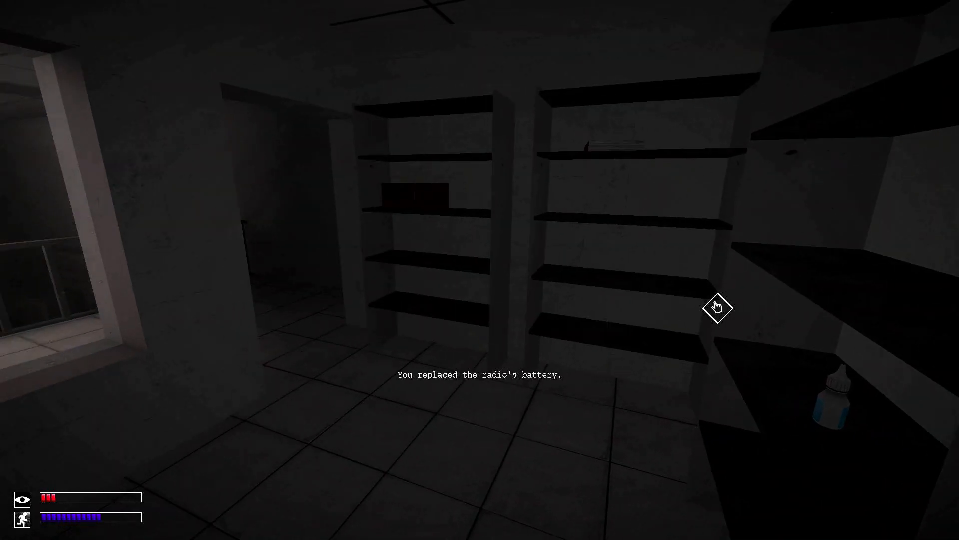
{"action": "key", "text": "w"}
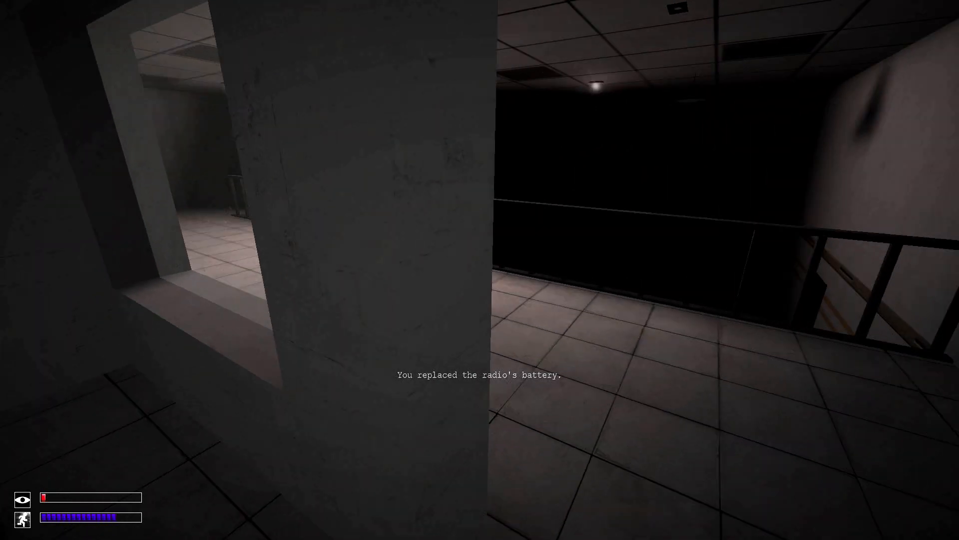
Equip the radio, tune it to channel 4 and head across the landing to the stairs.
{"action": "key", "text": "Tab"}
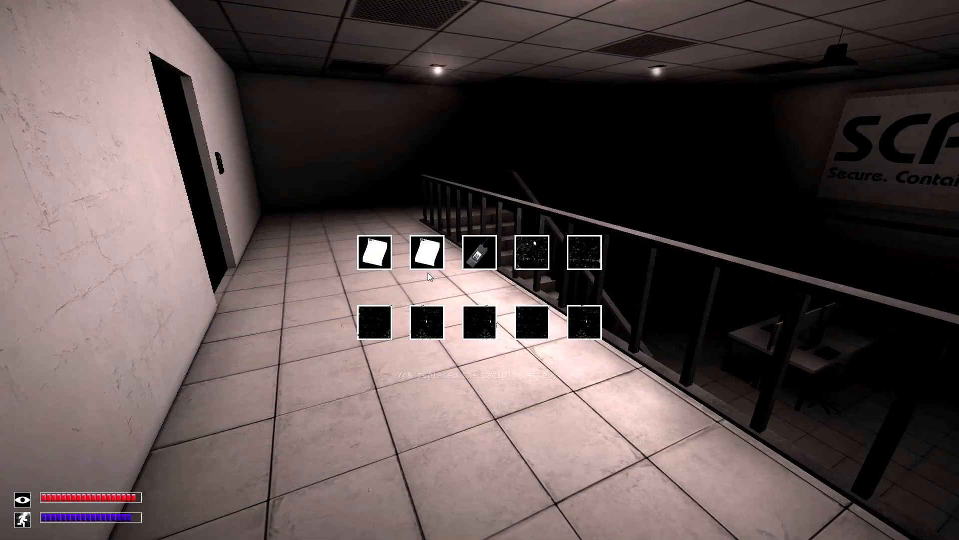
{"action": "double_click", "coordinate": [478, 251]}
{"action": "key", "text": "w"}
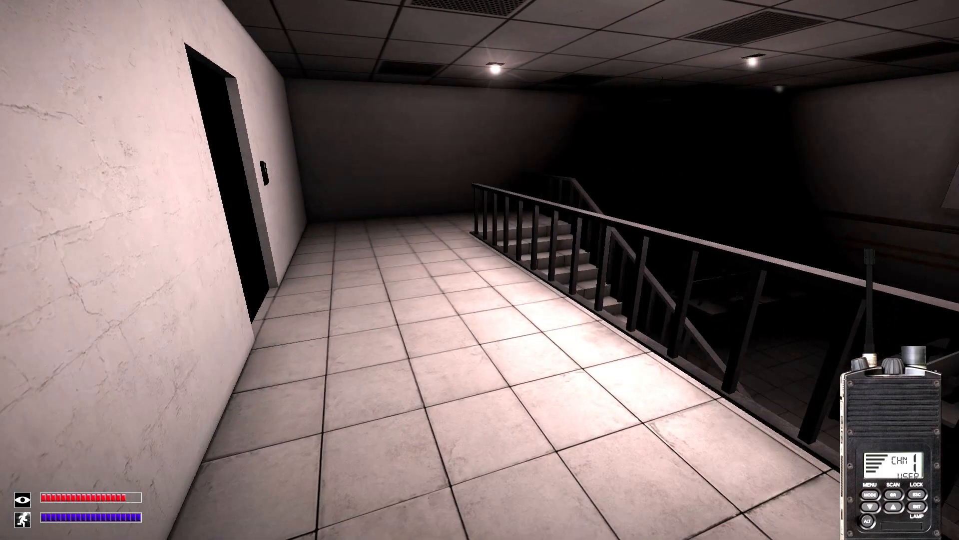
{"action": "key", "text": "w"}
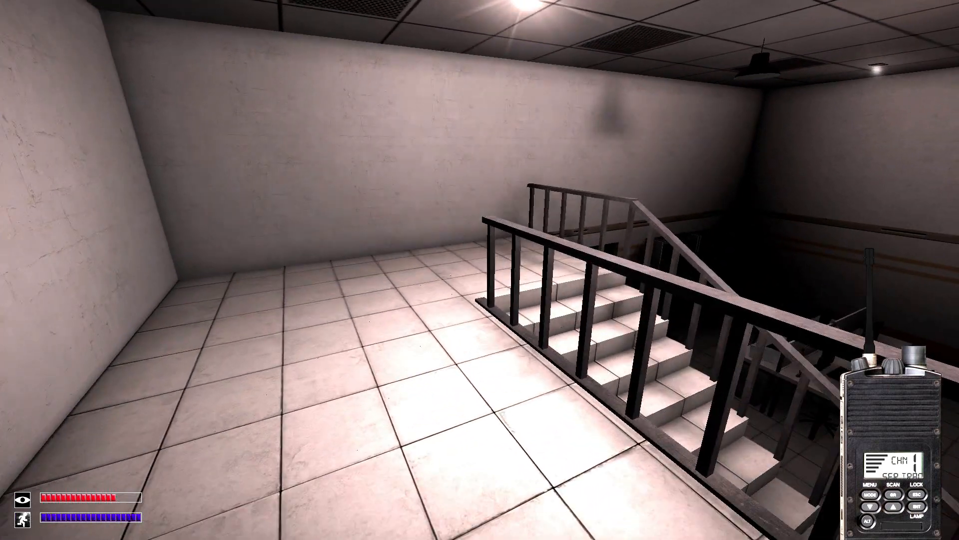
{"action": "key", "text": "w"}
{"action": "key", "text": "4"}
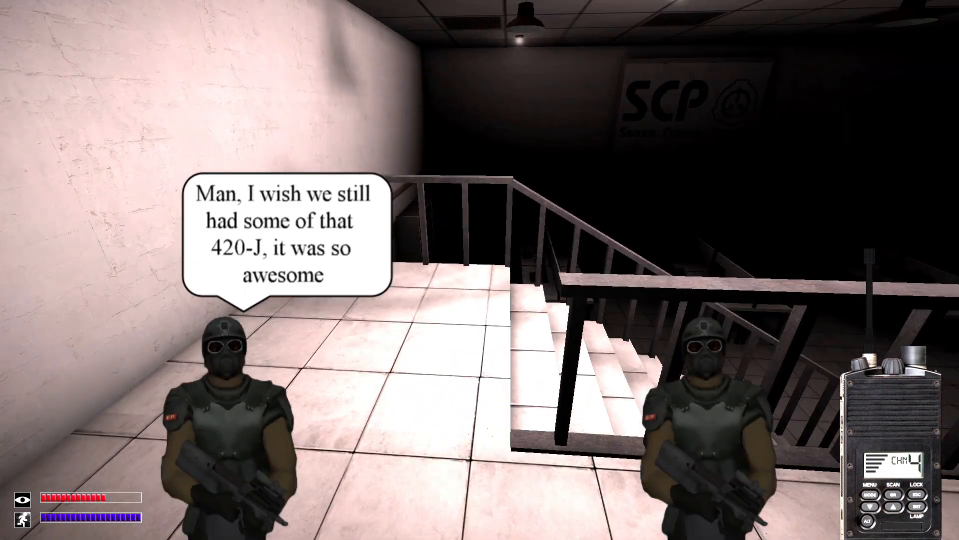
Descend into the desk room and pass through the dark doorway toward the monitor wall.
{"action": "key", "text": "w"}
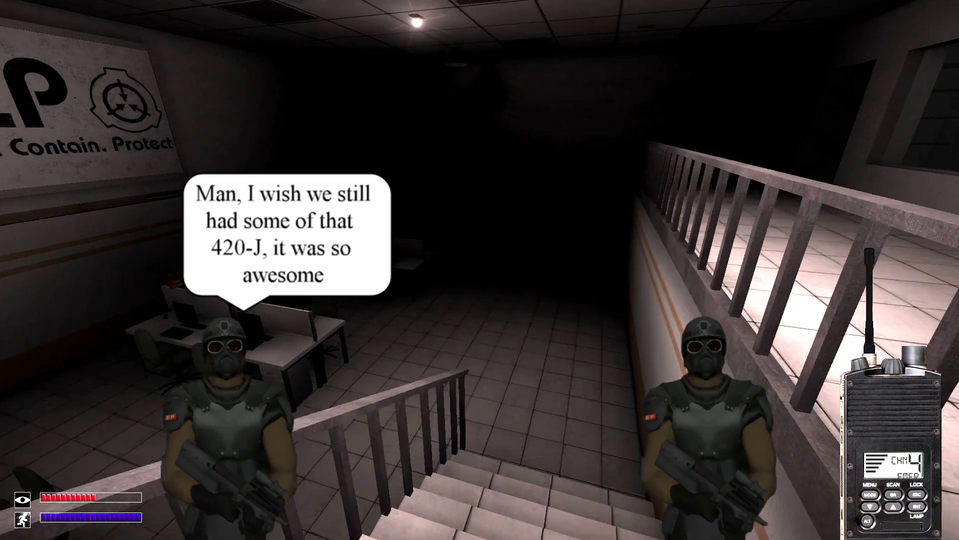
{"action": "key", "text": "w"}
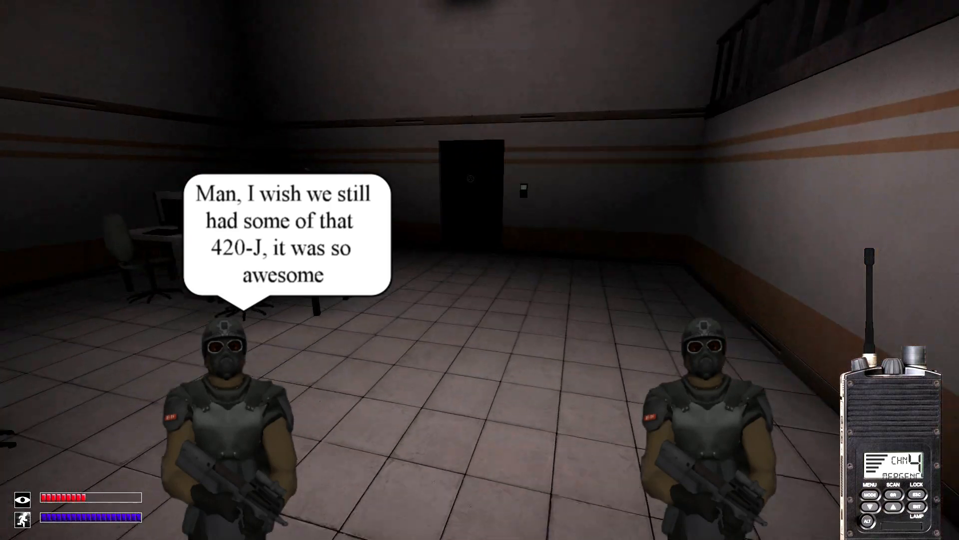
{"action": "key", "text": "w"}
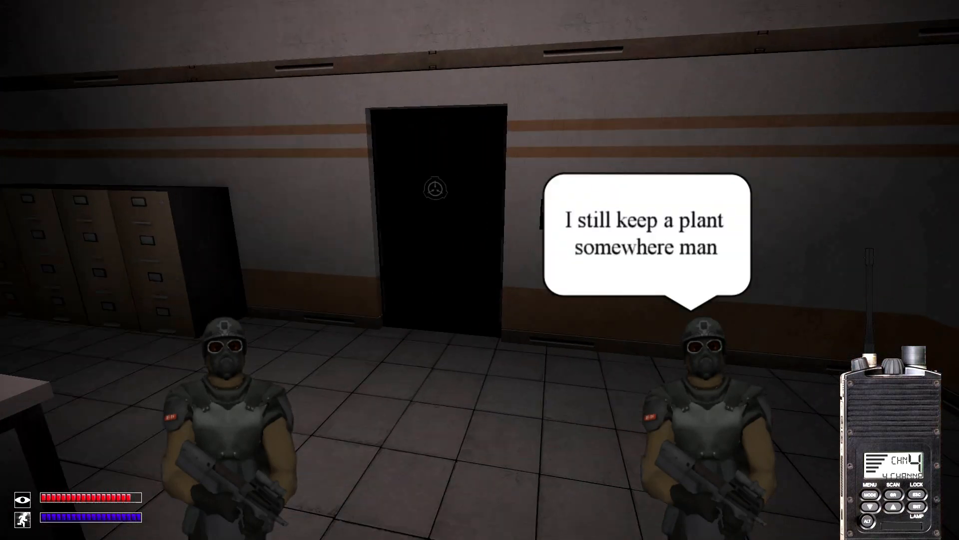
{"action": "key", "text": "w"}
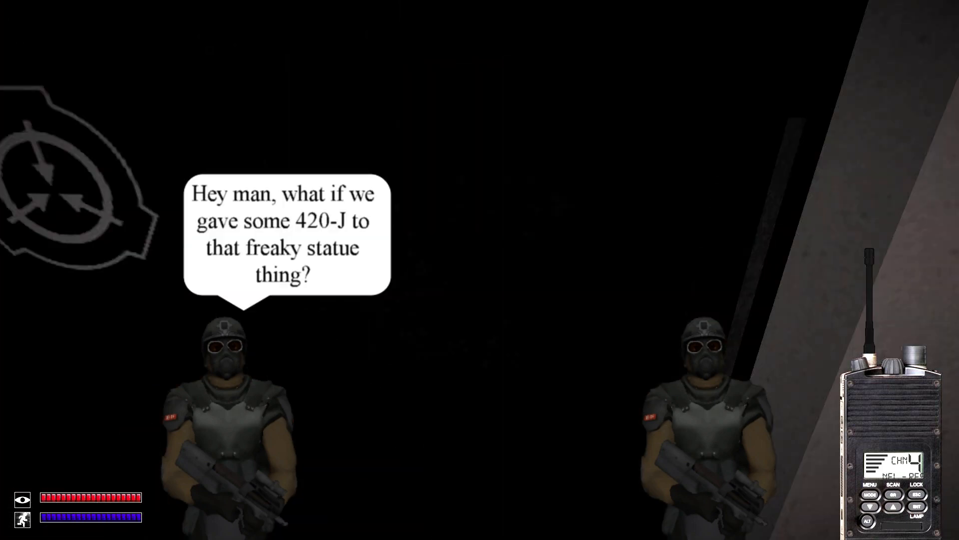
{"action": "key", "text": "w"}
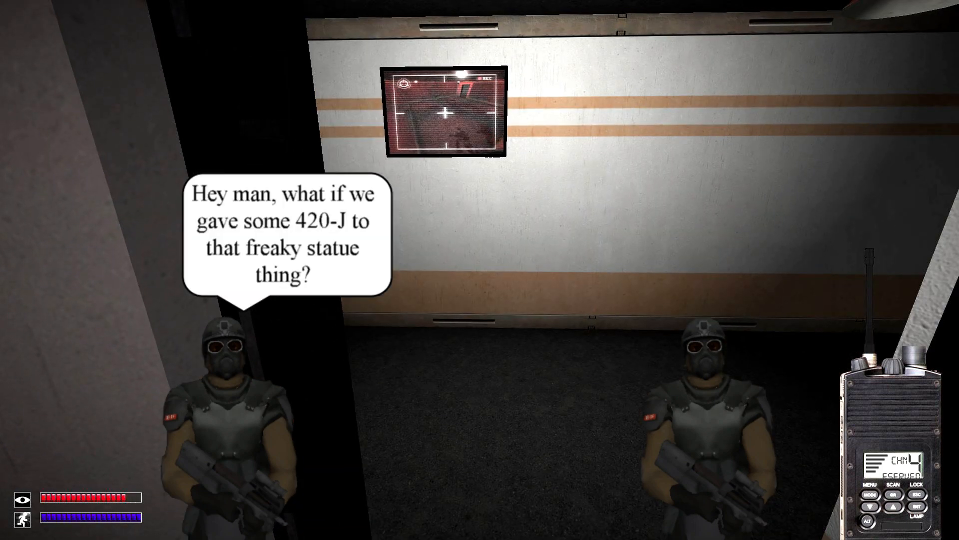
Walk down the corridor to its end outside Dr. Harp's keypad door.
{"action": "key", "text": "w"}
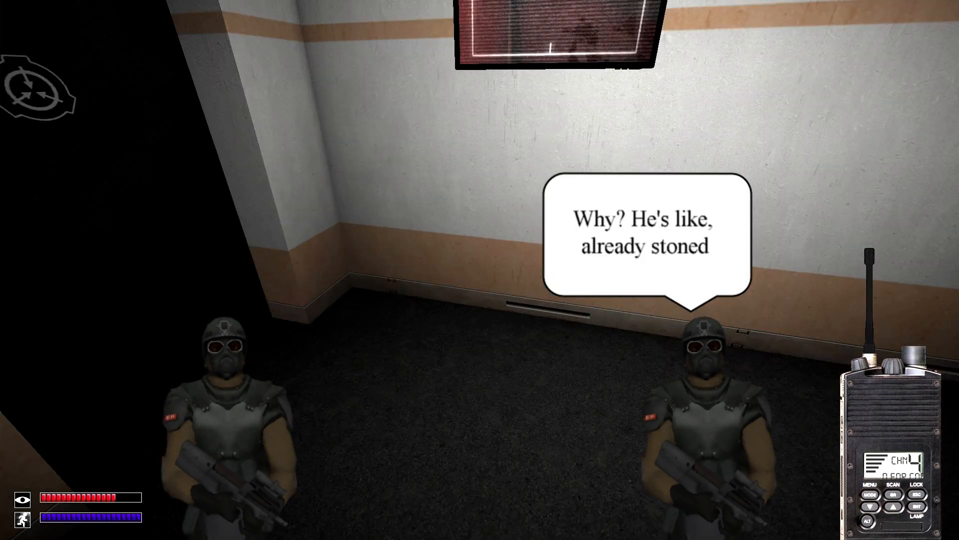
{"action": "key", "text": "w"}
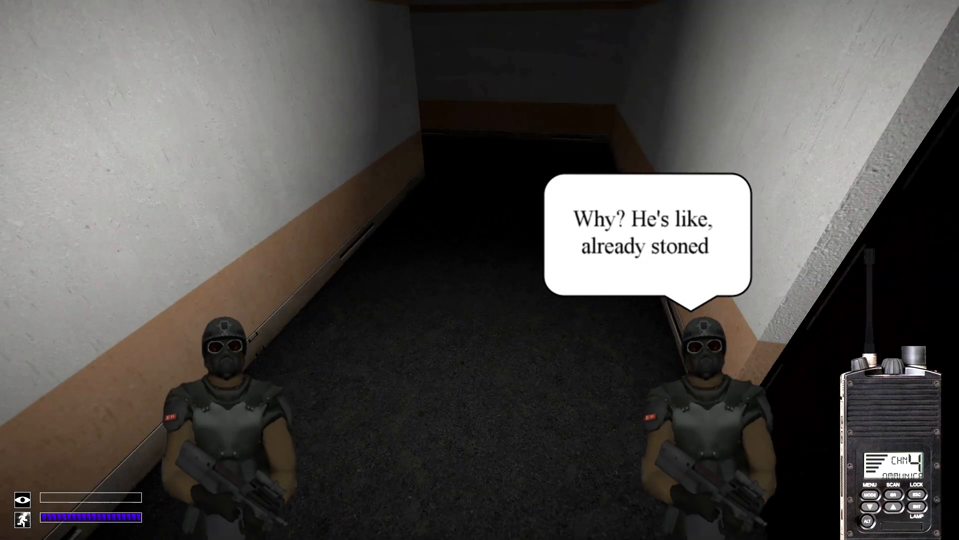
{"action": "key", "text": "w"}
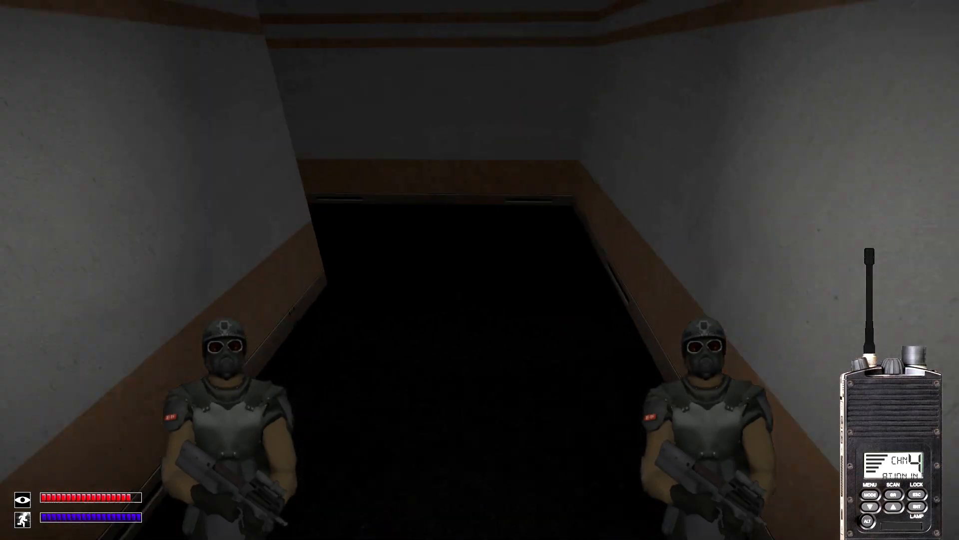
{"action": "key", "text": "w"}
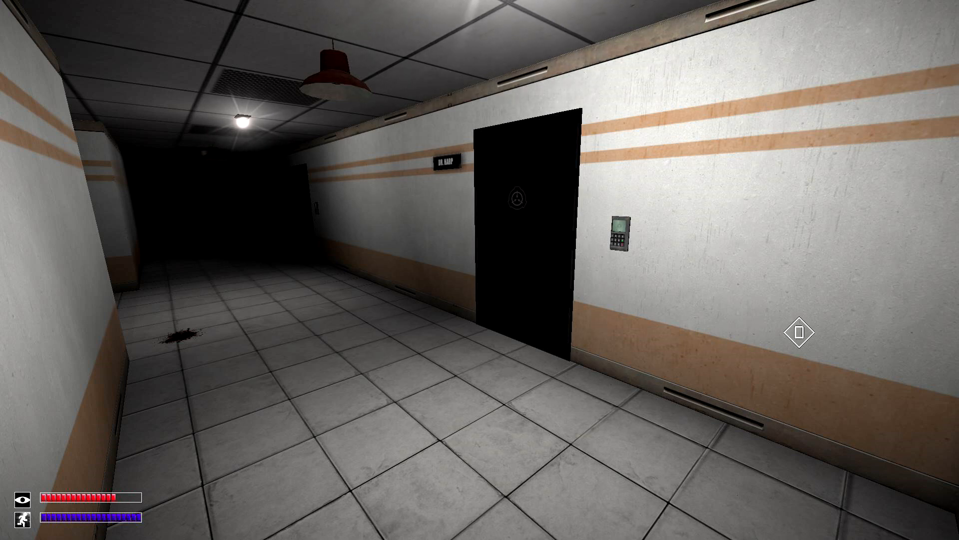
Unlock Dr. Harp's office by entering code 7816 on its keypad.
{"action": "key", "text": "w"}
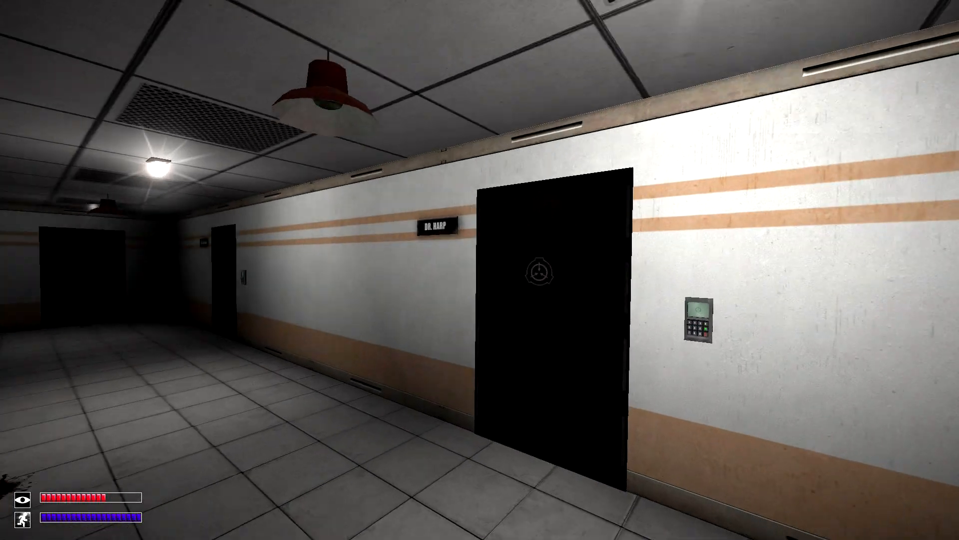
{"action": "key", "text": "w"}
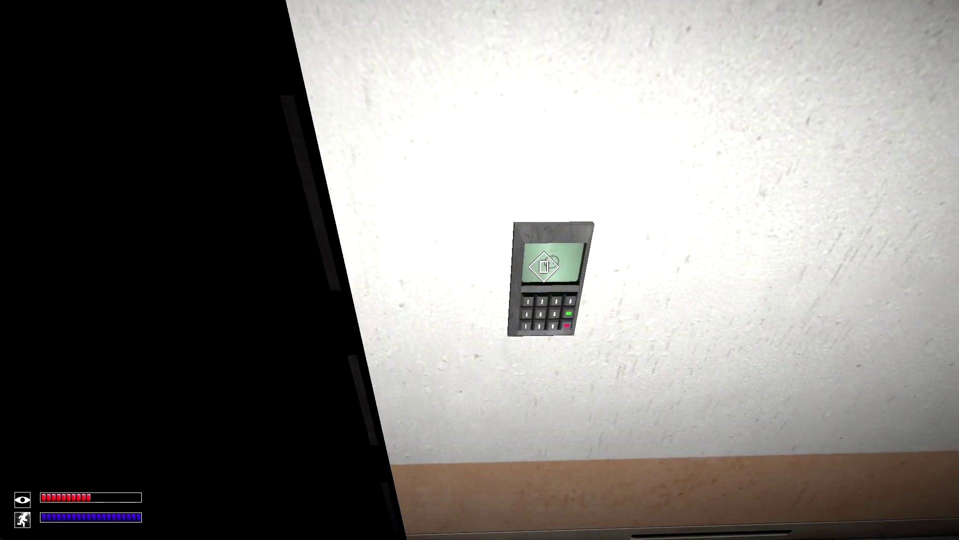
{"action": "left_click", "coordinate": [480, 270]}
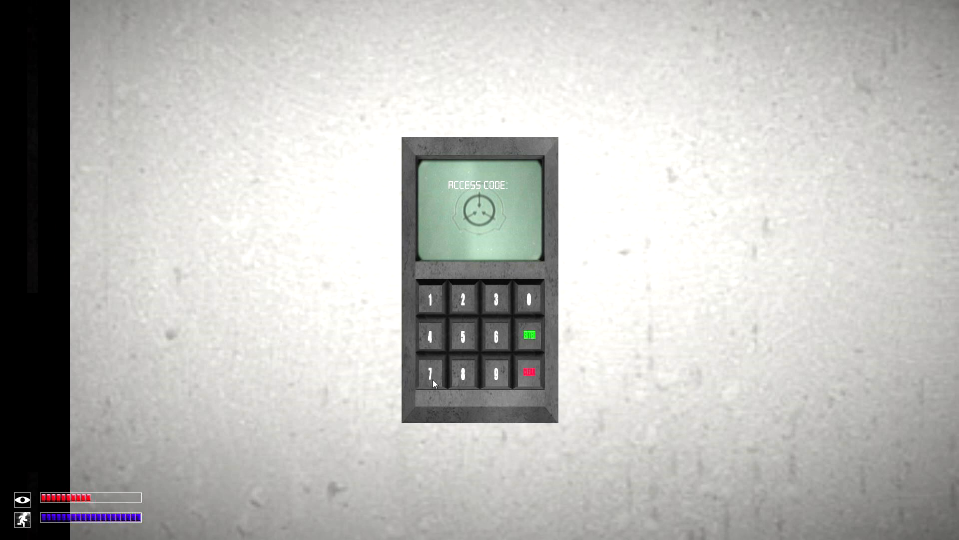
{"action": "left_click", "coordinate": [430, 298]}
{"action": "left_click", "coordinate": [494, 337]}
{"action": "left_click", "coordinate": [528, 337]}
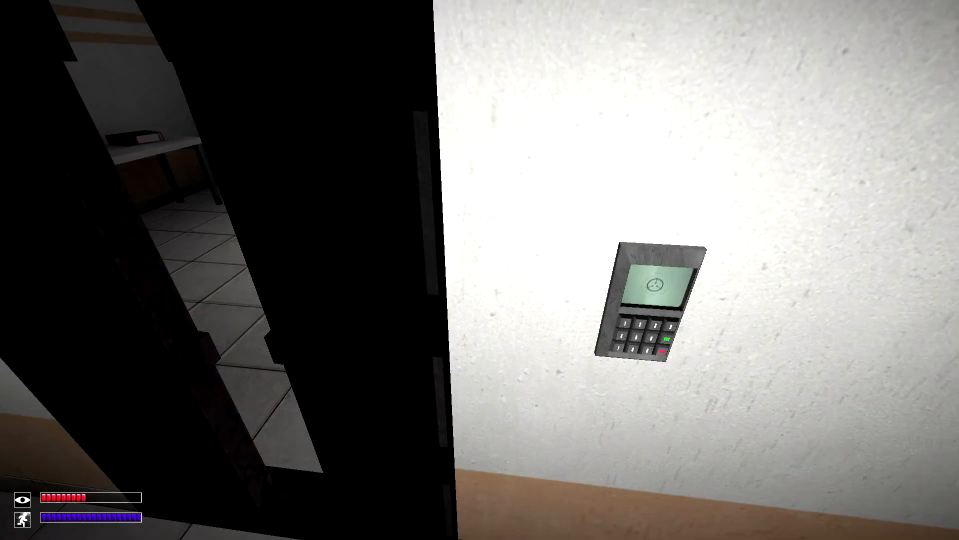
Walk into the office, look over its shelves and back out toward the doorway.
{"action": "key", "text": "w"}
{"action": "key", "text": "w"}
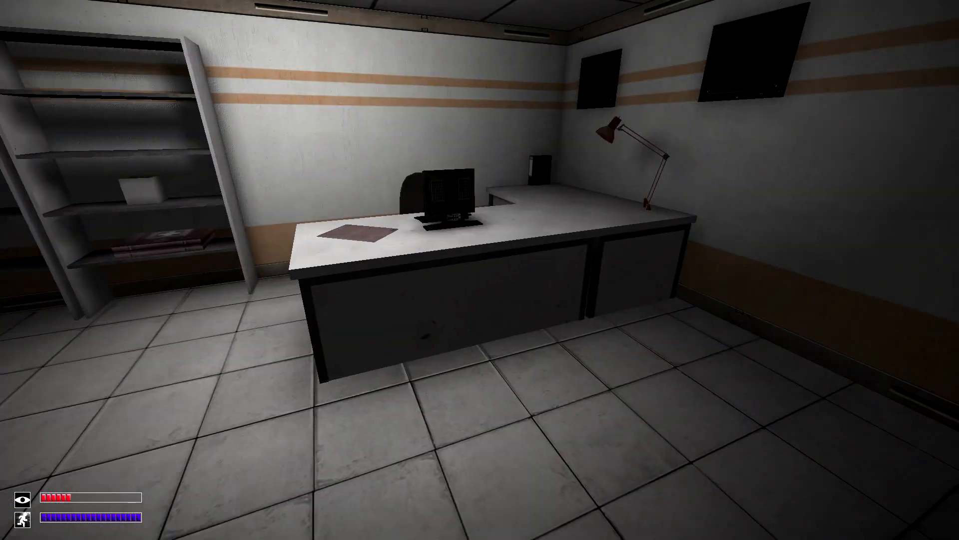
{"action": "key", "text": "w"}
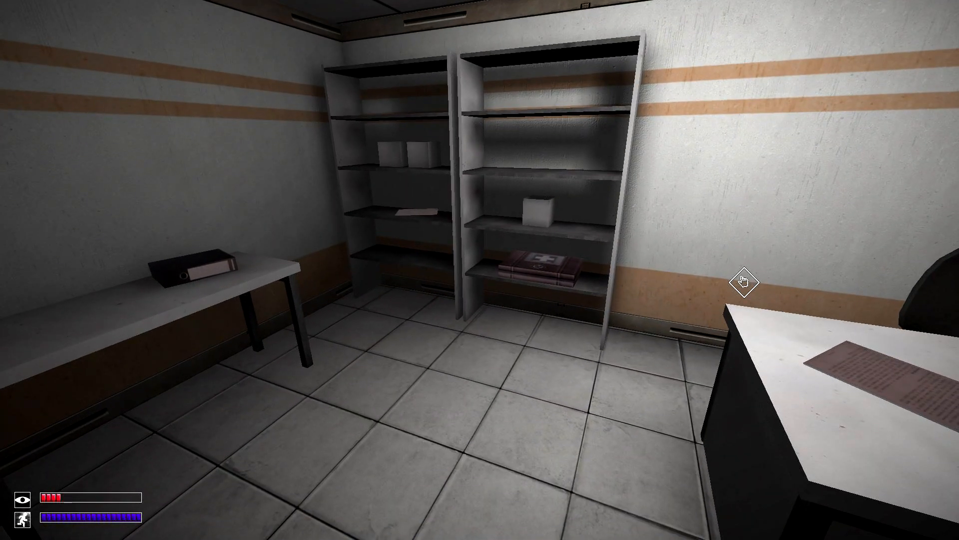
{"action": "key", "text": "s"}
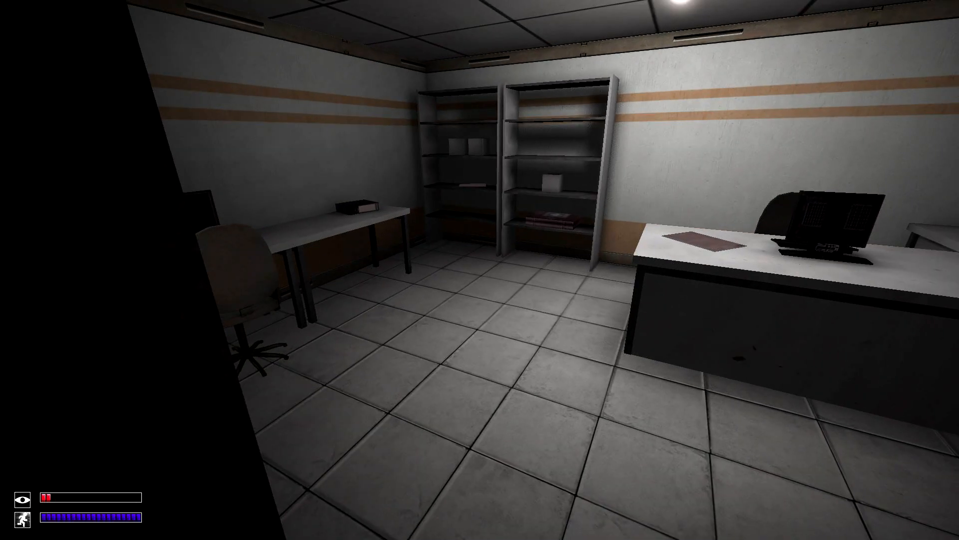
{"action": "key", "text": "s"}
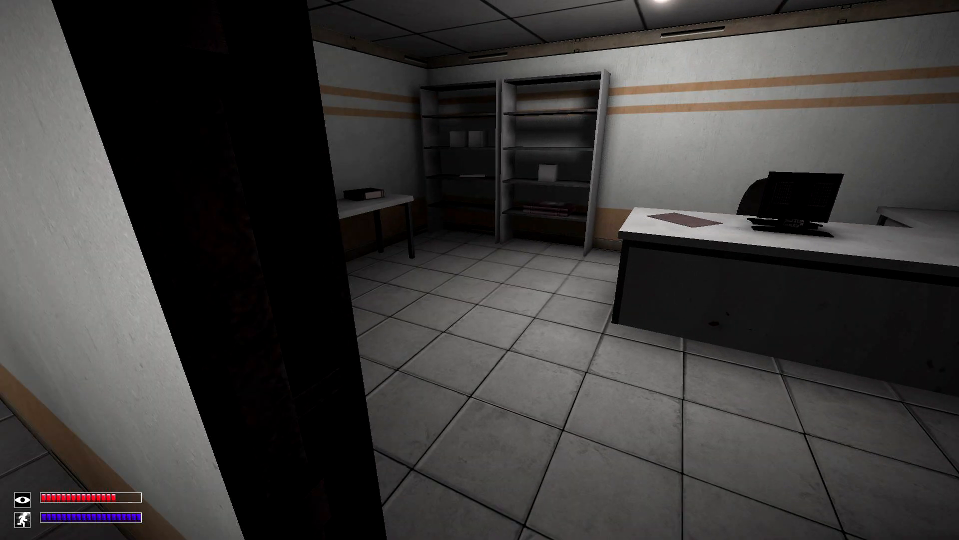
Return to the corridor and head past Dr. Harp's office toward Dr. Maynard's door.
{"action": "key", "text": "s"}
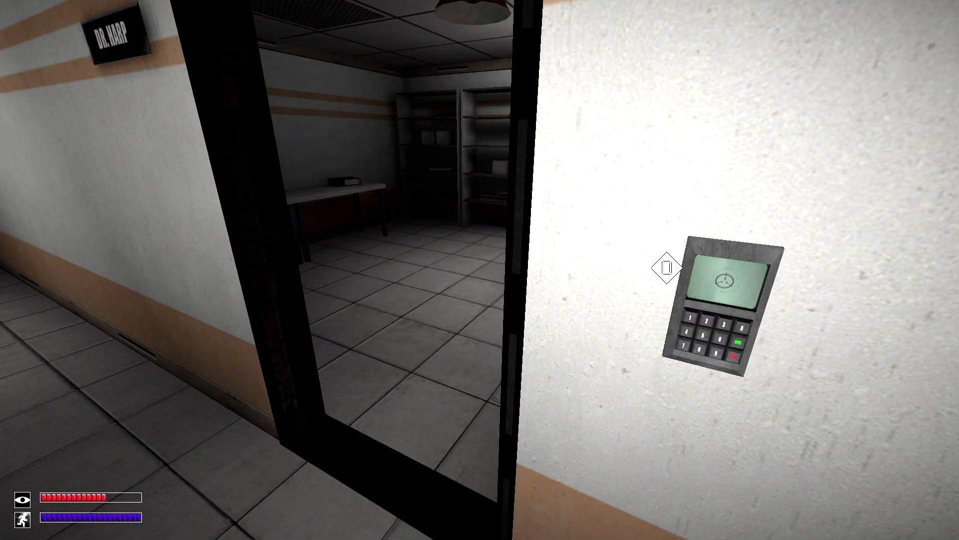
{"action": "key", "text": "s"}
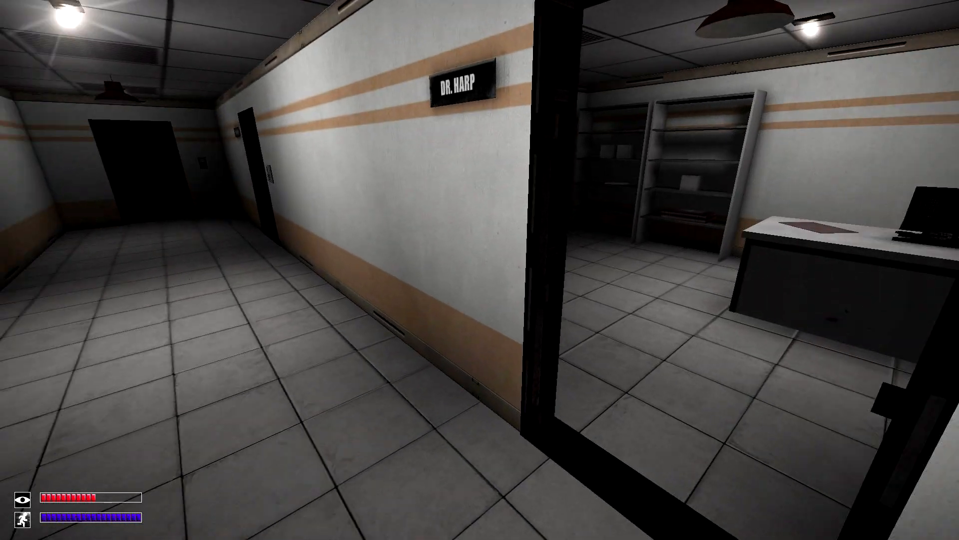
{"action": "key", "text": "w"}
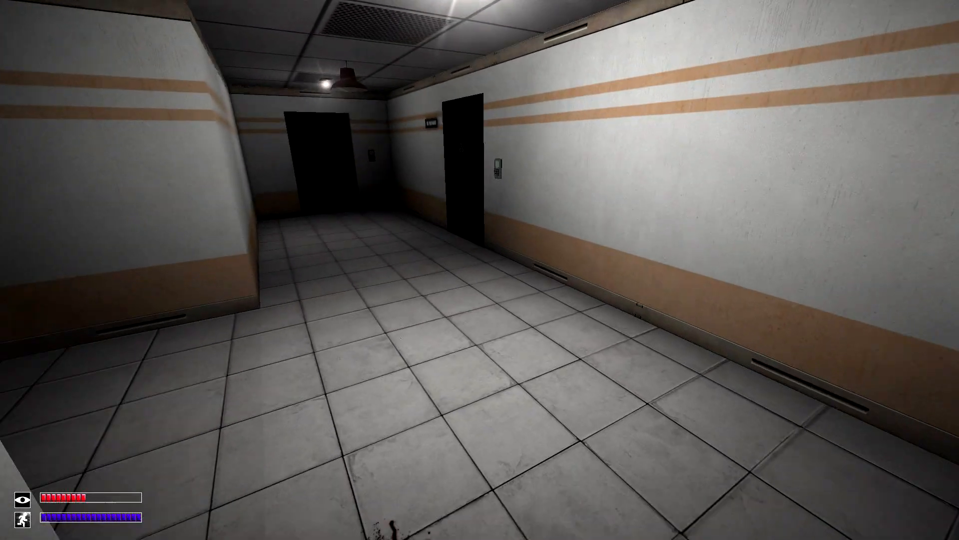
{"action": "key", "text": "w"}
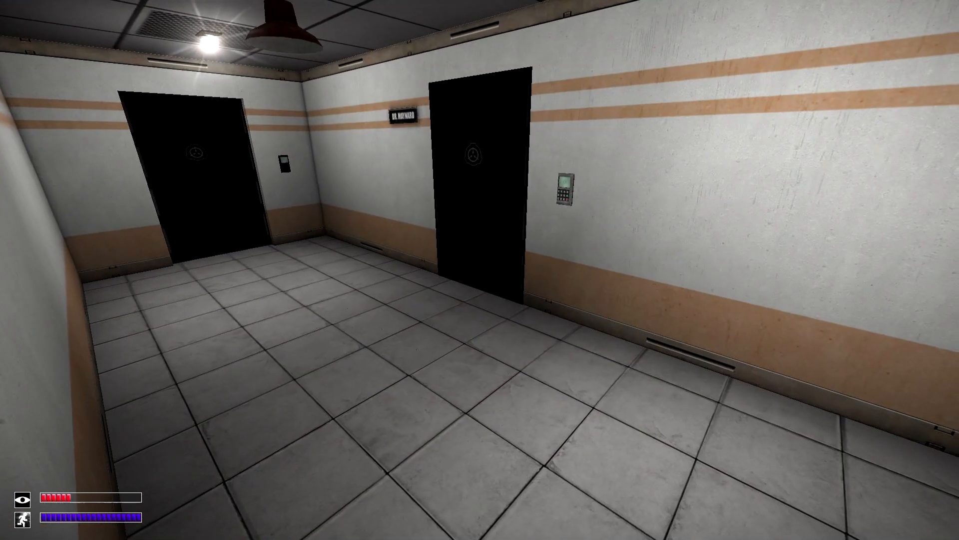
Walk up to Dr. Maynard's keypad-locked office door.
{"action": "key", "text": "w"}
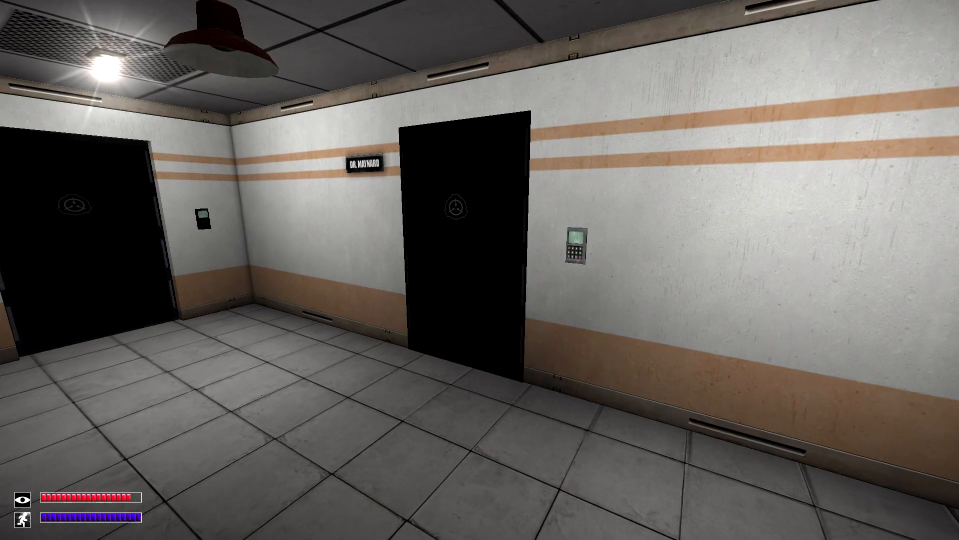
{"action": "key", "text": "w"}
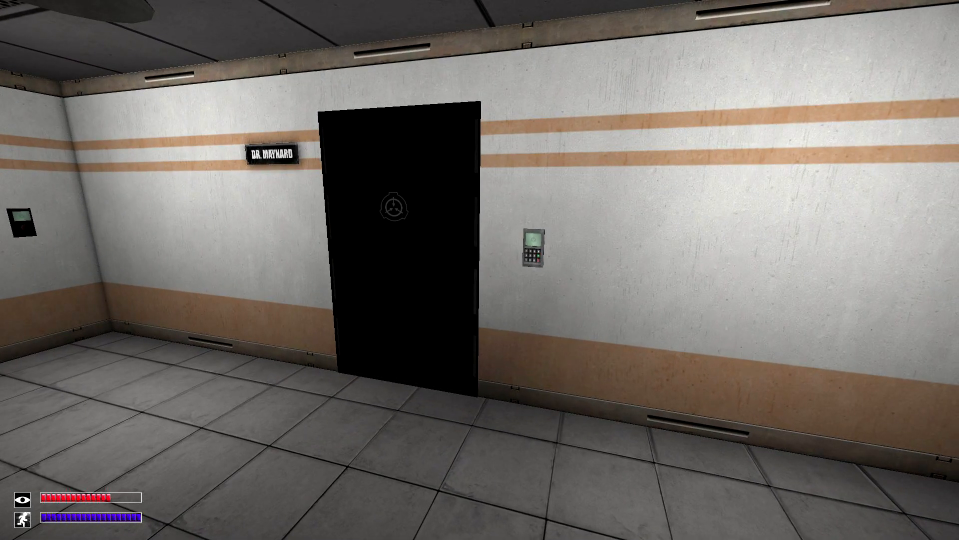
{"action": "key", "text": "s"}
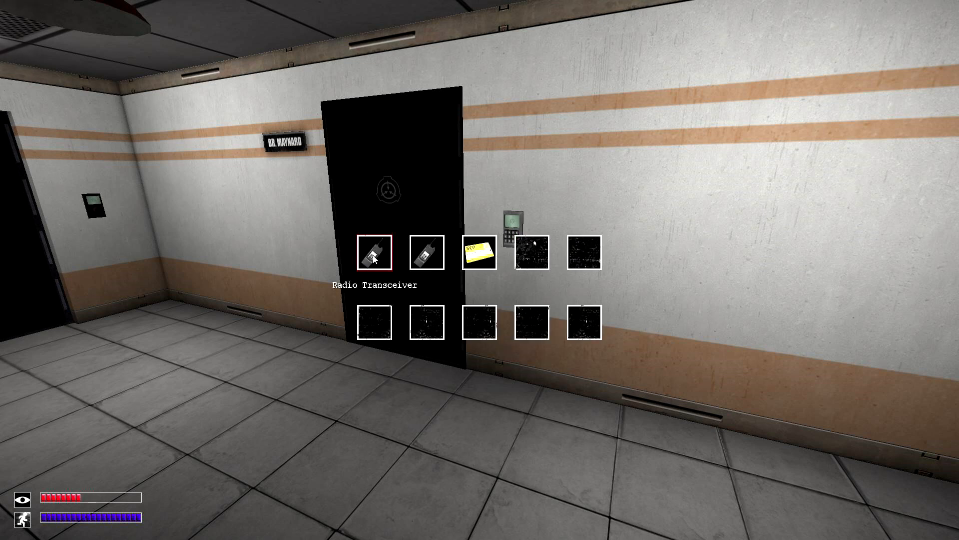
Equip the Radio Transceiver, flip through its channels, then put it away.
{"action": "double_click", "coordinate": [374, 258]}
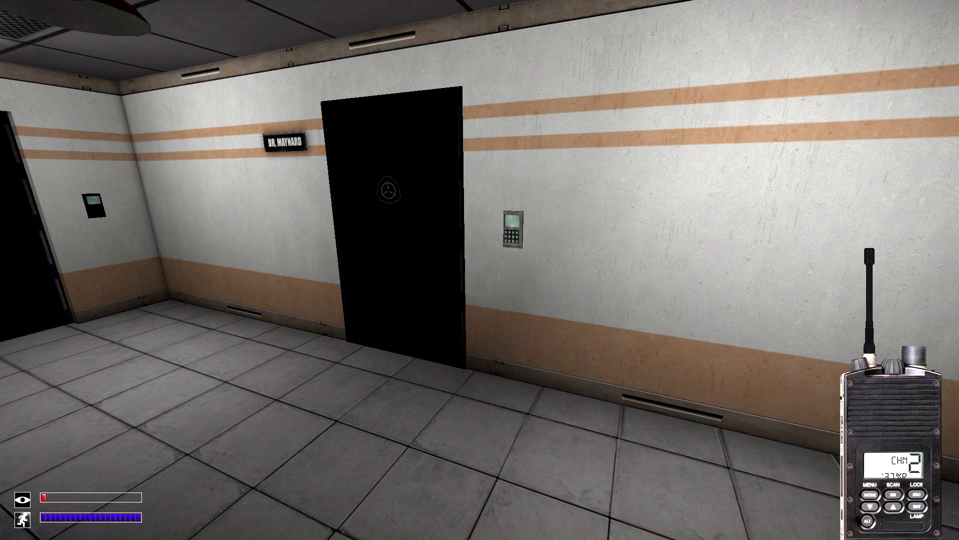
{"action": "key", "text": "1"}
{"action": "key", "text": "Tab"}
{"action": "key", "text": "Tab"}
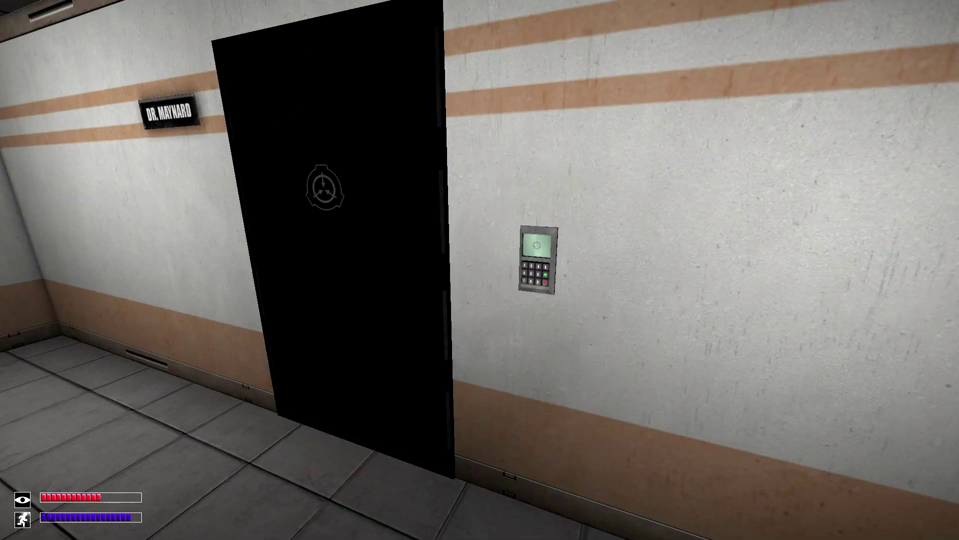
Unlock Dr. Maynard's office by entering code 4313 on its keypad.
{"action": "left_click", "coordinate": [480, 270]}
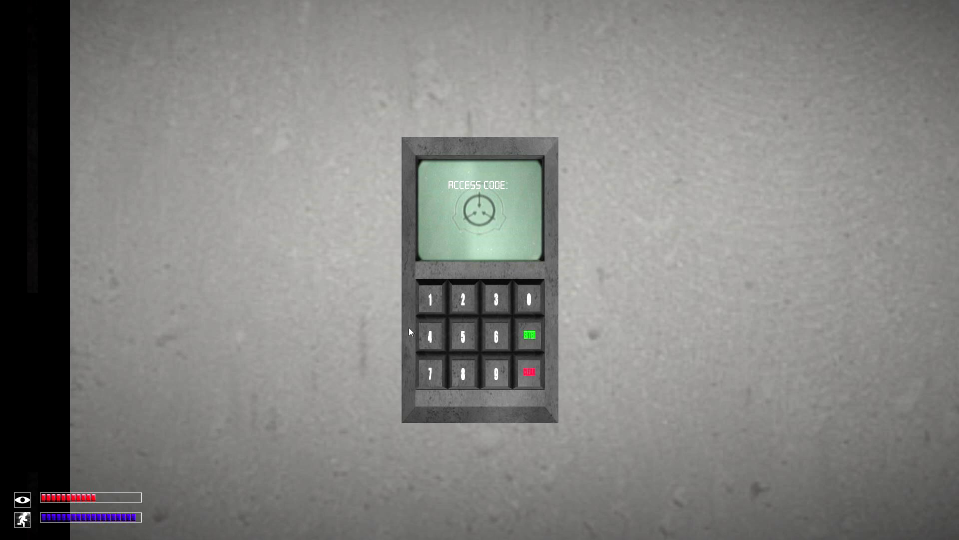
{"action": "left_click", "coordinate": [502, 294]}
{"action": "left_click", "coordinate": [426, 297]}
{"action": "left_click", "coordinate": [498, 295]}
{"action": "left_click", "coordinate": [537, 341]}
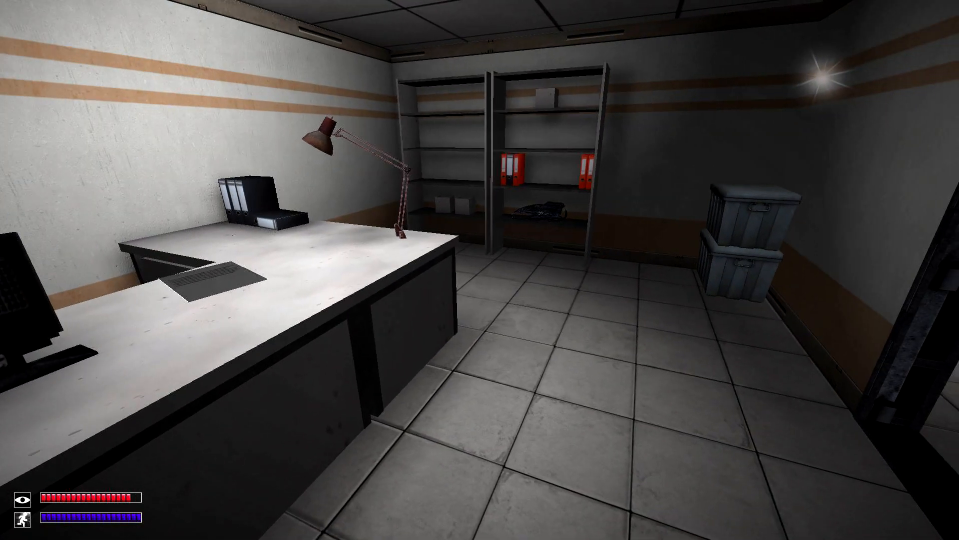
{"action": "key", "text": "w"}
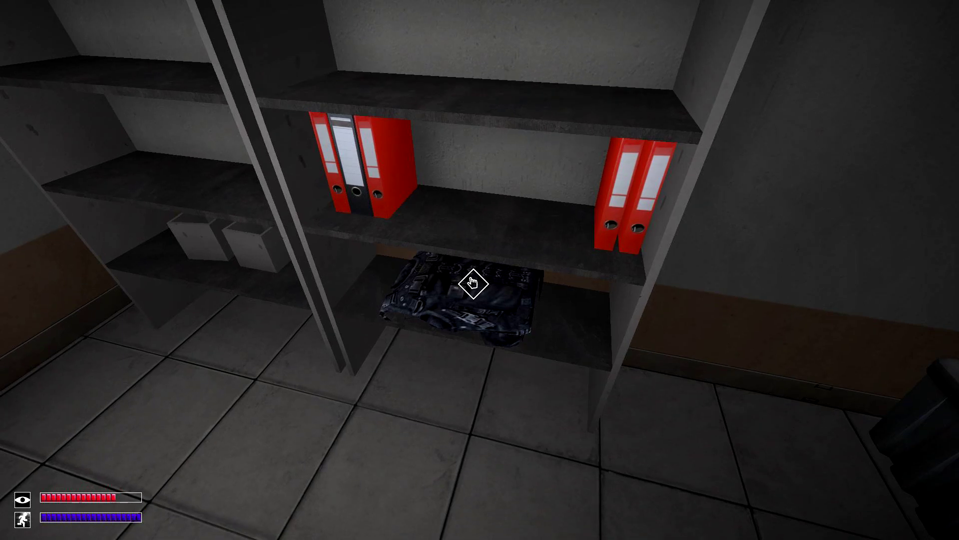
Walk past the desk and pick up the dark gear from the lower shelf.
{"action": "left_click", "coordinate": [479, 270]}
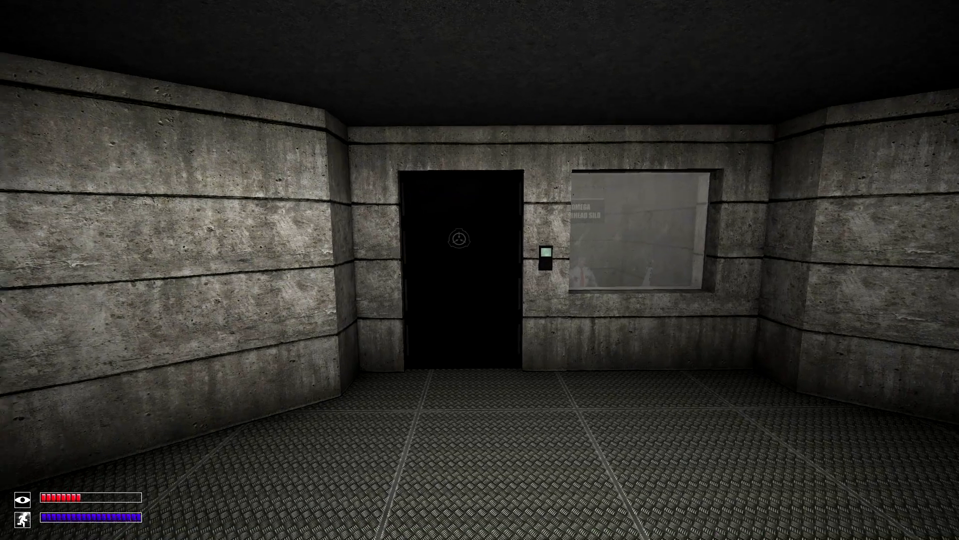
Ride the elevator down, using the keycard on its reader and waiting inside.
{"action": "key", "text": "space"}
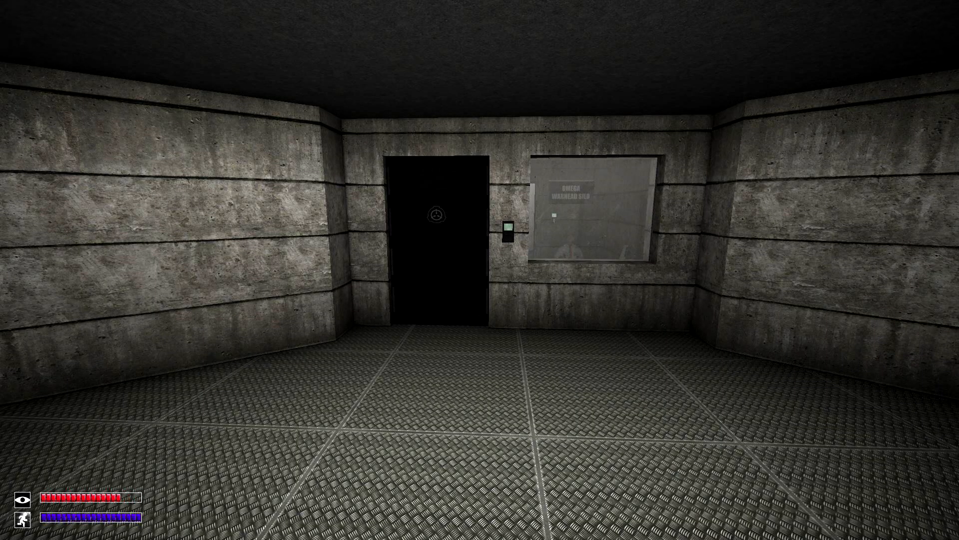
{"action": "key", "text": "w"}
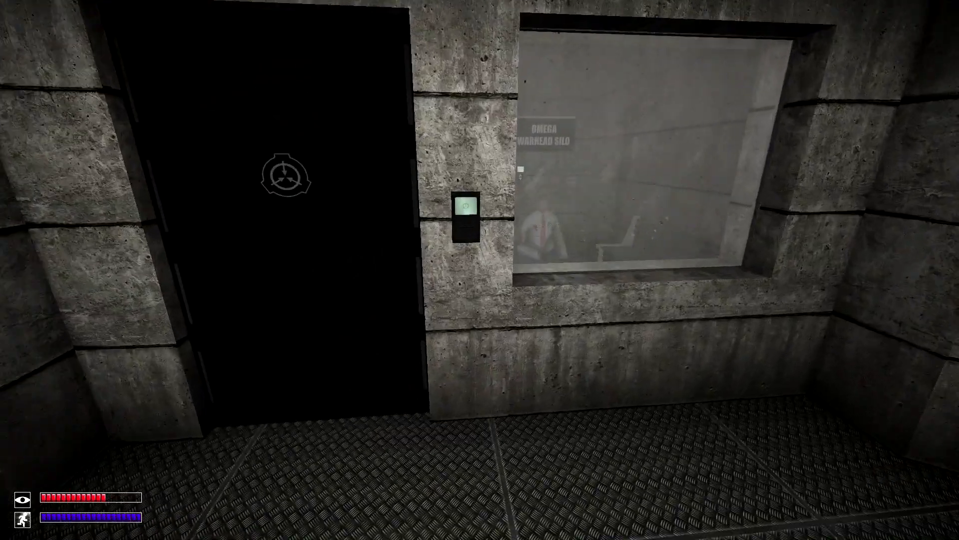
{"action": "key", "text": "w"}
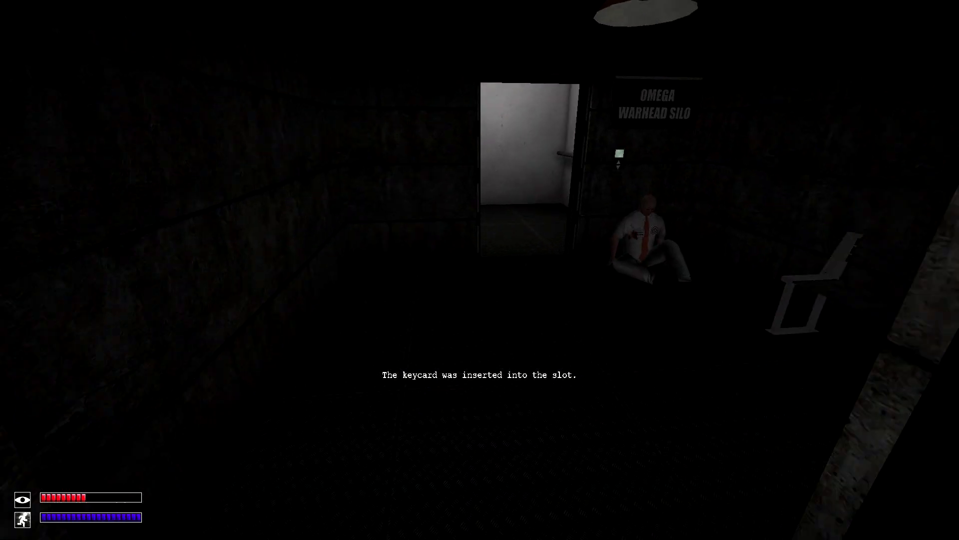
{"action": "key", "text": "Tab"}
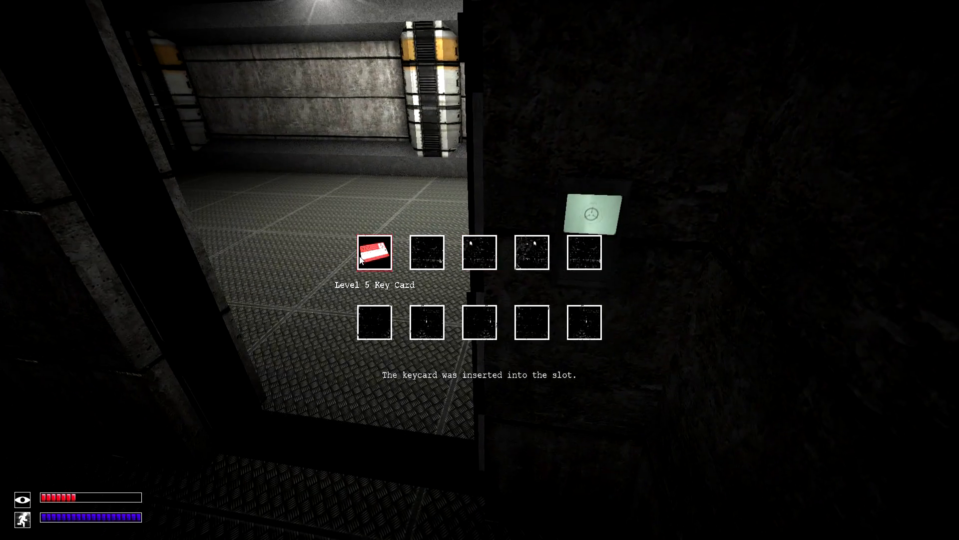
{"action": "key", "text": "w"}
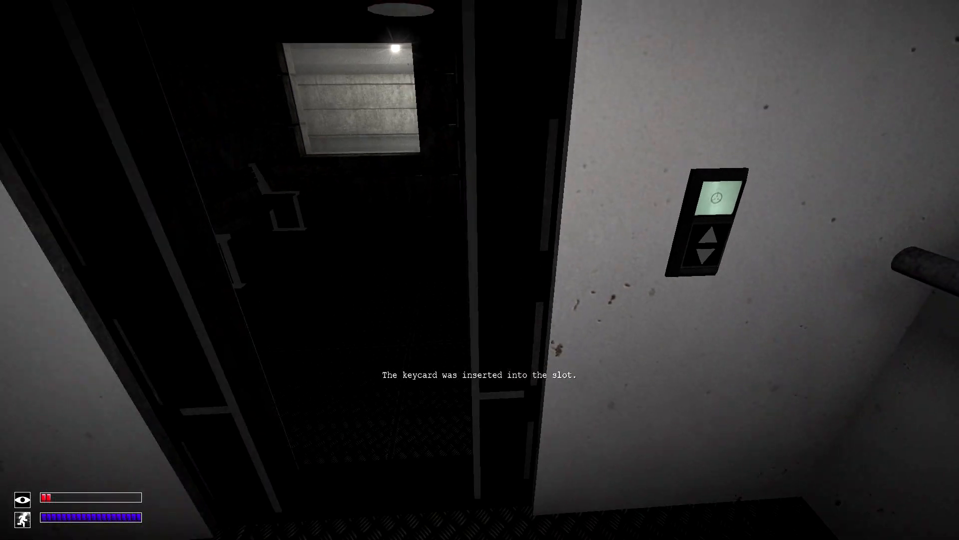
{"action": "key", "text": "s"}
{"action": "key", "text": "s"}
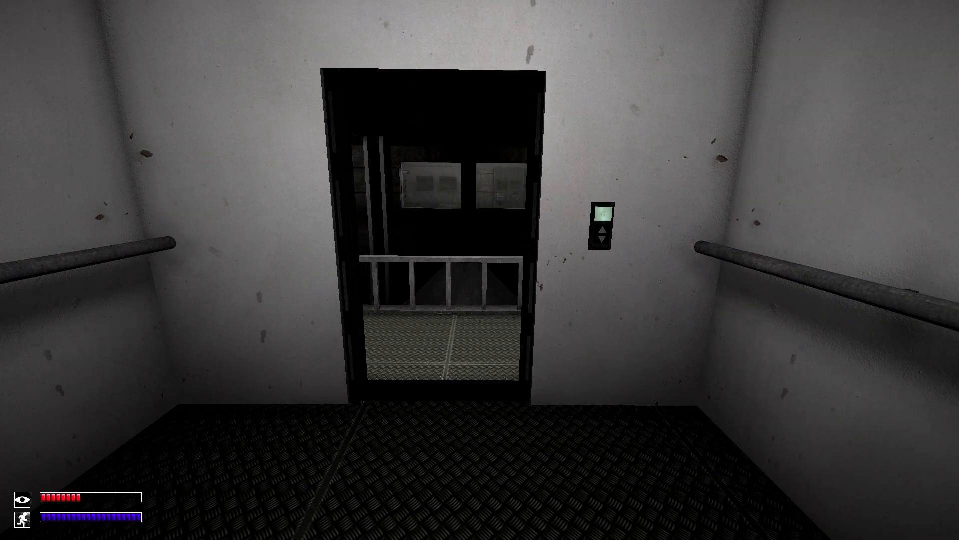
Cross the catwalk, unlock the Omega Warhead Silo door with the keycard and enter.
{"action": "key", "text": "w"}
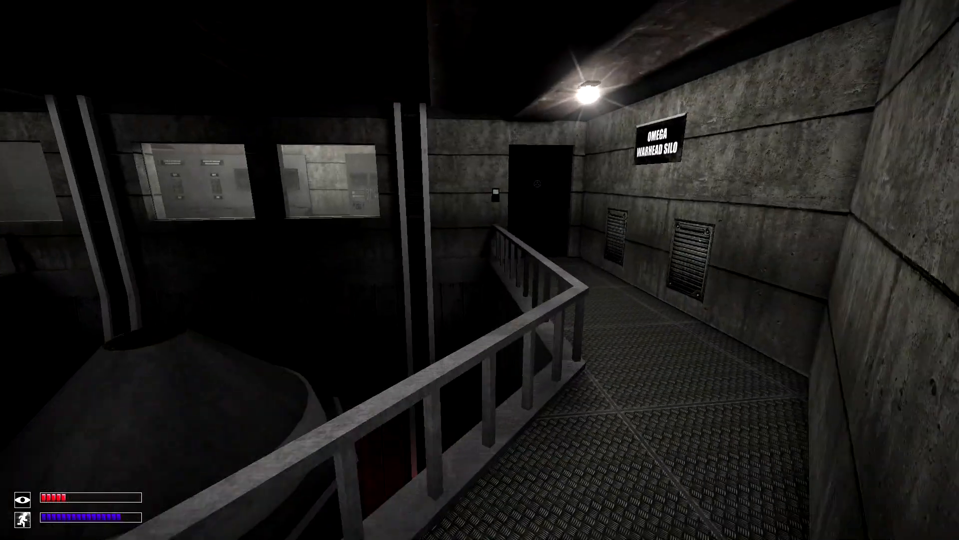
{"action": "key", "text": "w"}
{"action": "key", "text": "Tab"}
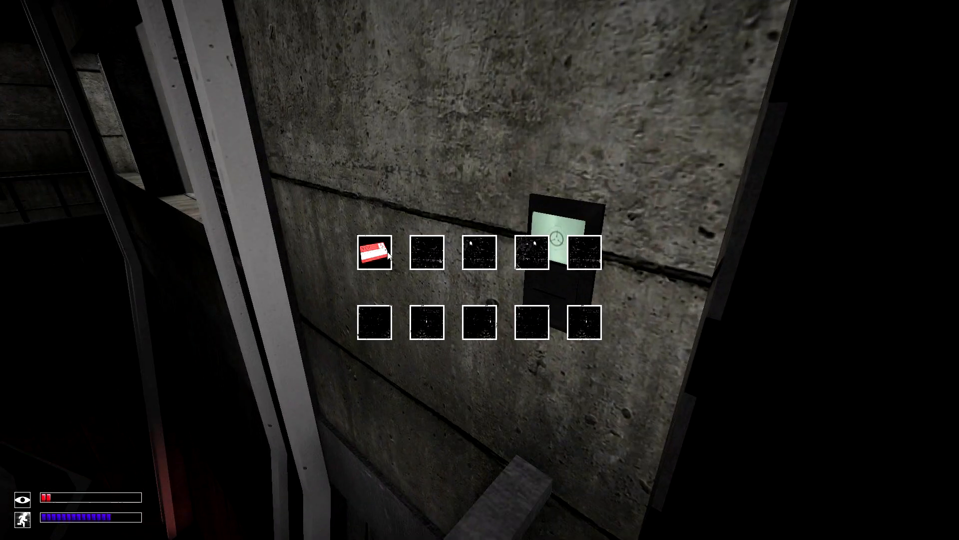
{"action": "double_click", "coordinate": [375, 253]}
{"action": "left_click", "coordinate": [479, 270]}
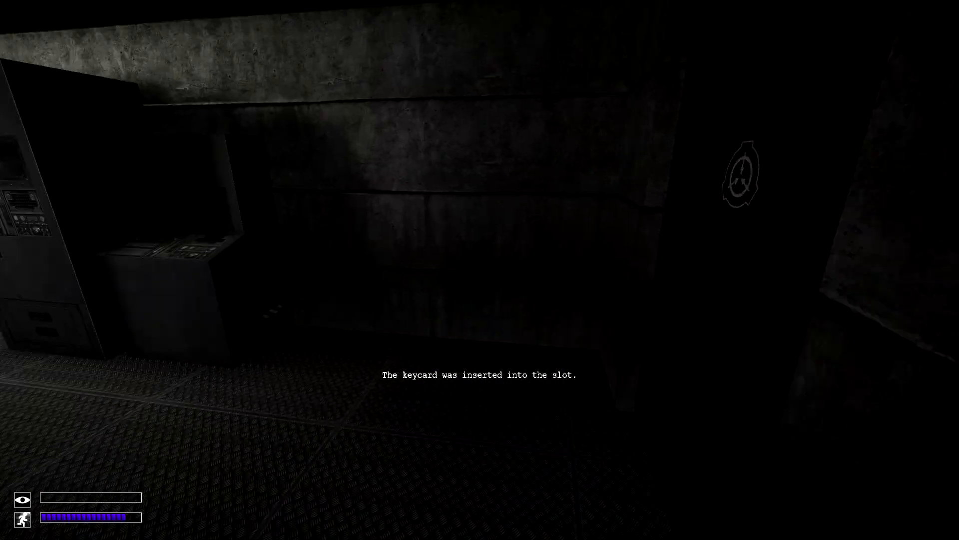
{"action": "key", "text": "w"}
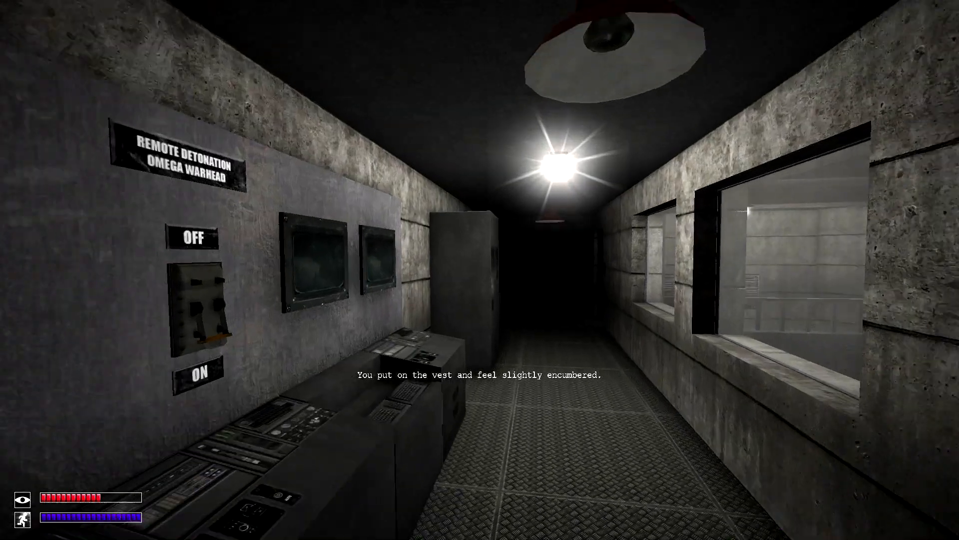
Walk the warhead control corridor past the detonation panel and observation windows.
{"action": "key", "text": "w"}
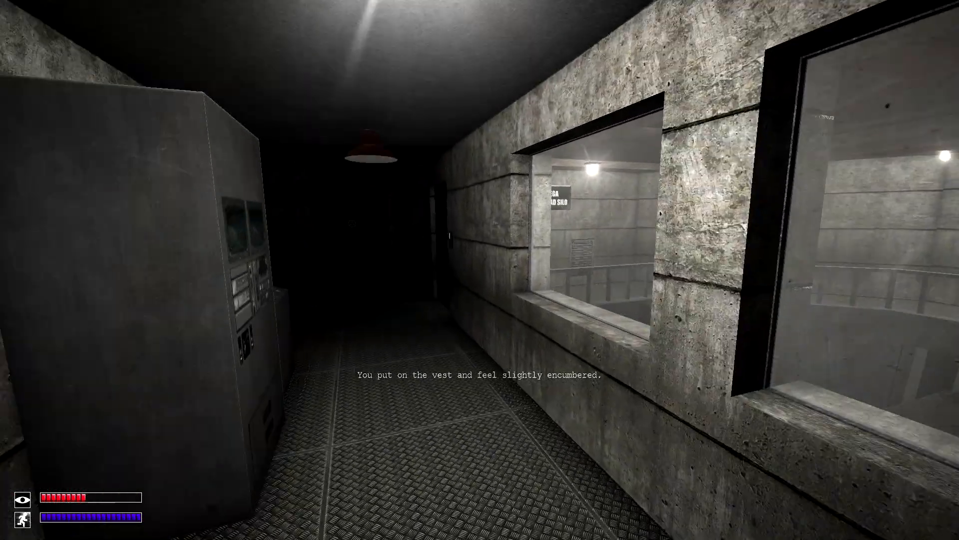
{"action": "key", "text": "w"}
{"action": "key", "text": "w"}
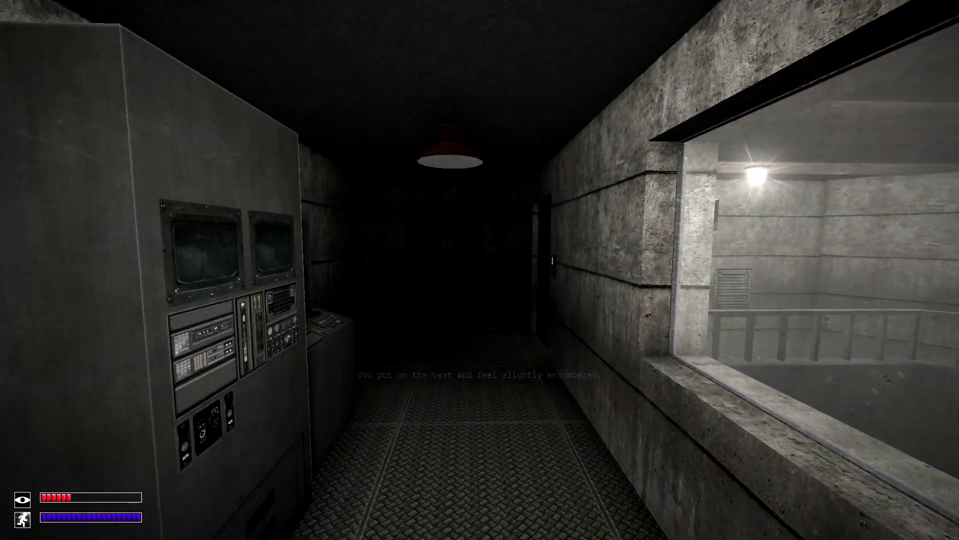
{"action": "key", "text": "w"}
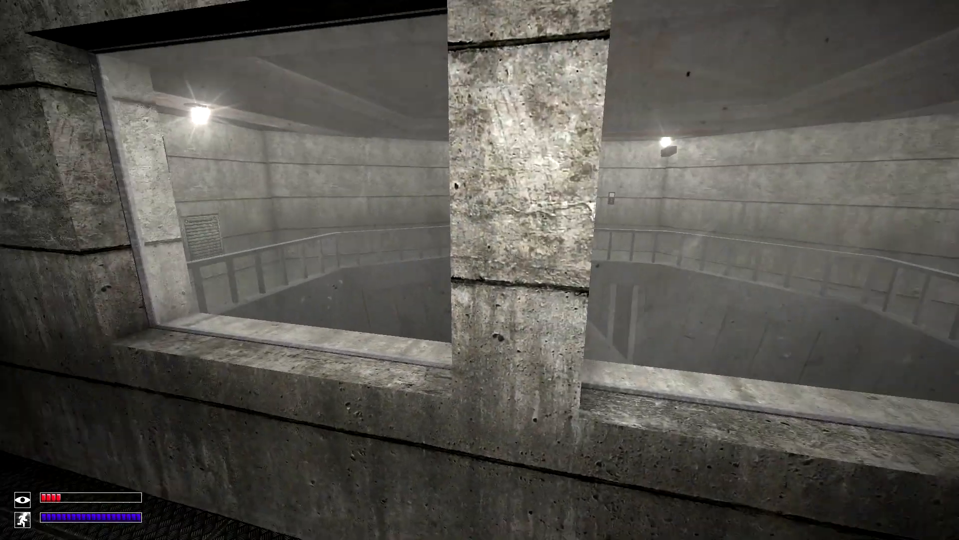
{"action": "key", "text": "w"}
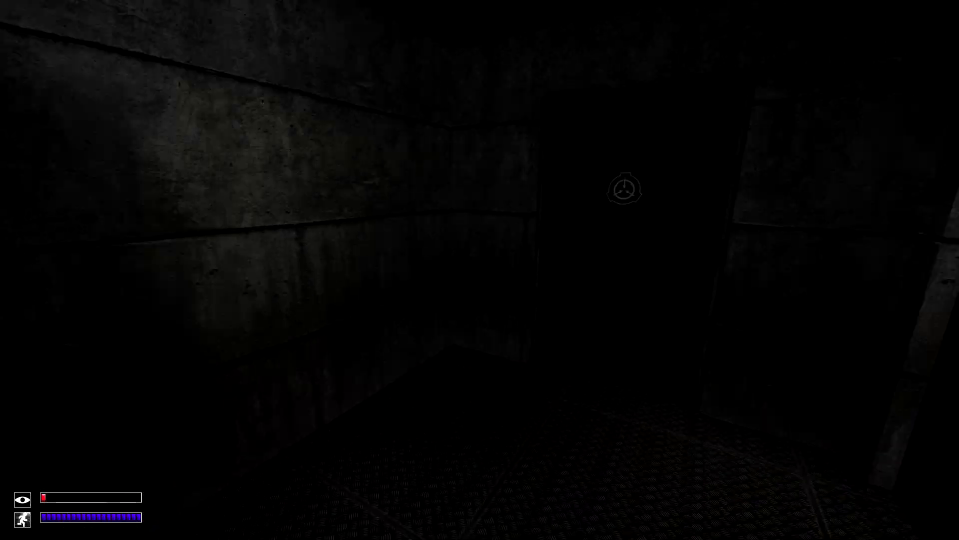
{"action": "key", "text": "w"}
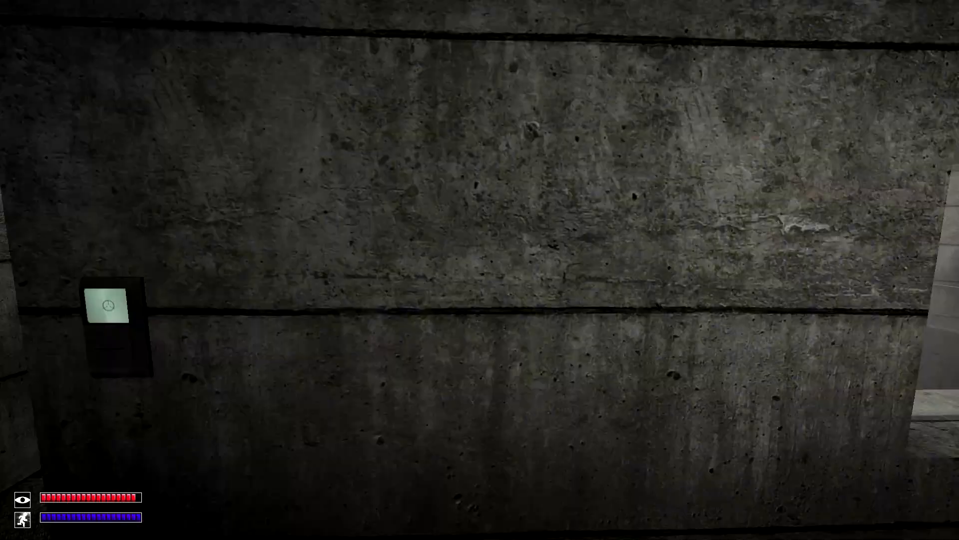
{"action": "key", "text": "w"}
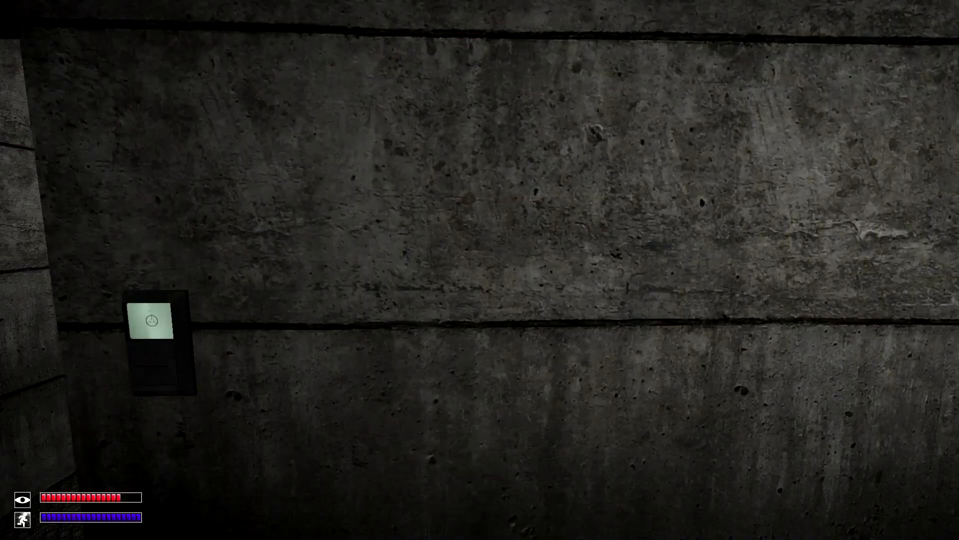
{"action": "key", "text": "w"}
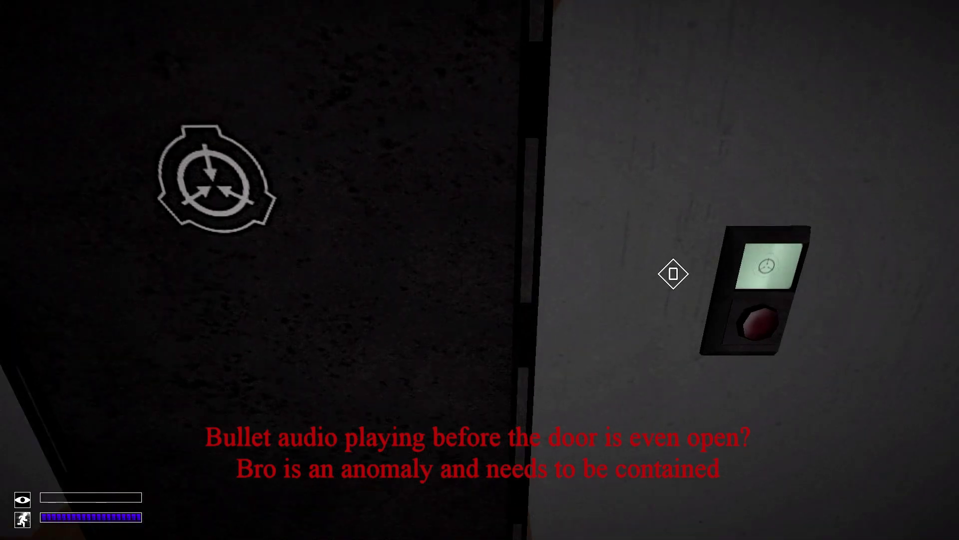
Go through the door into the office and move along the rows of desks.
{"action": "left_click", "coordinate": [673, 274]}
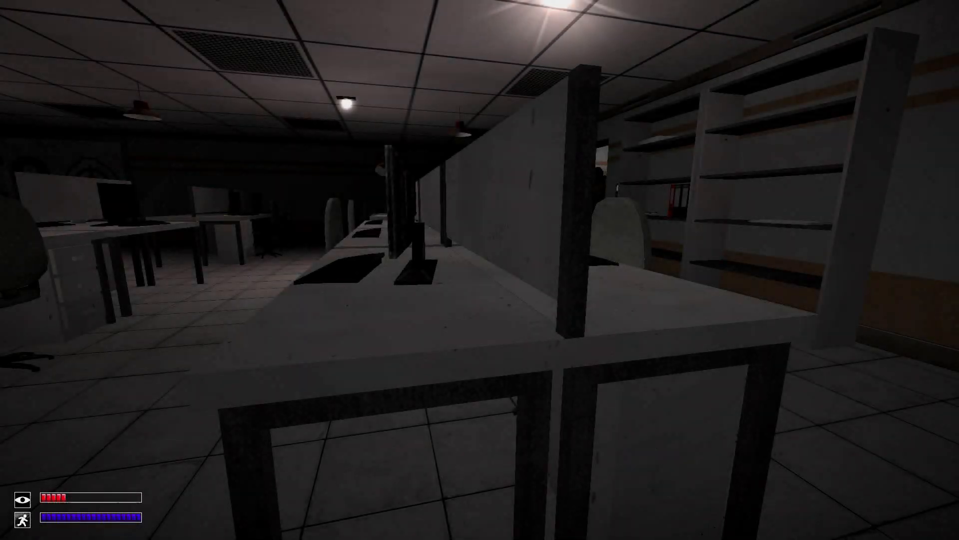
{"action": "key", "text": "d"}
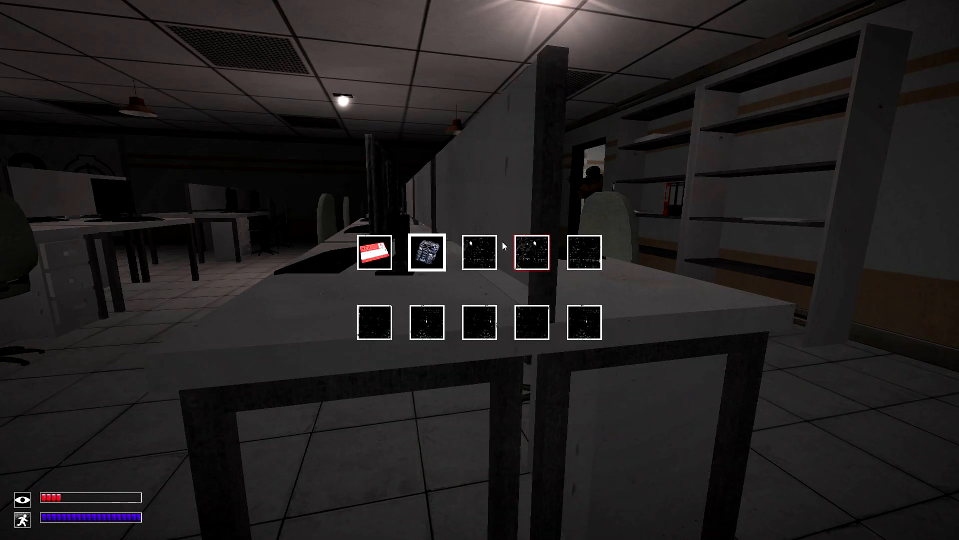
{"action": "key", "text": "d"}
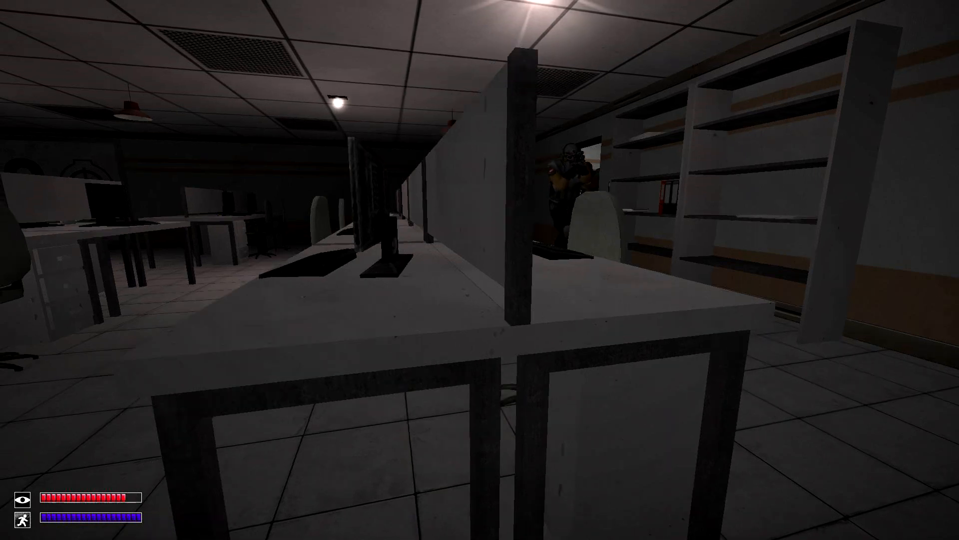
{"action": "key", "text": "w"}
Move around the office desks on the way toward the SCP-008 corridor.
{"action": "key", "text": "s"}
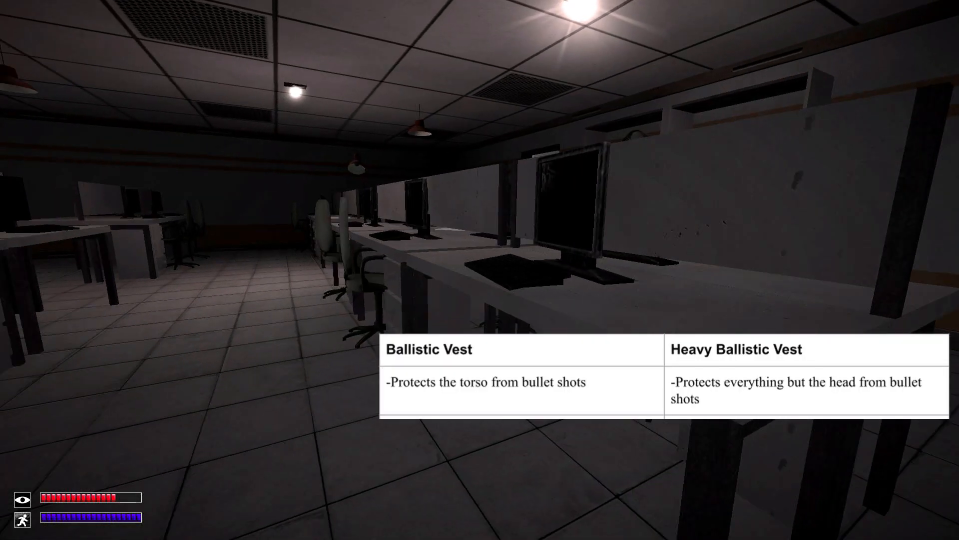
{"action": "key", "text": "w"}
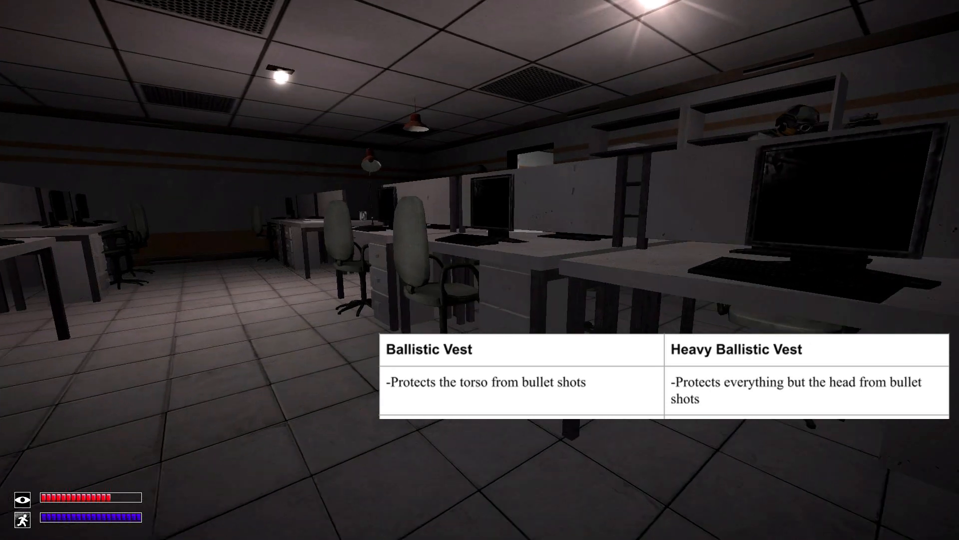
{"action": "key", "text": "s"}
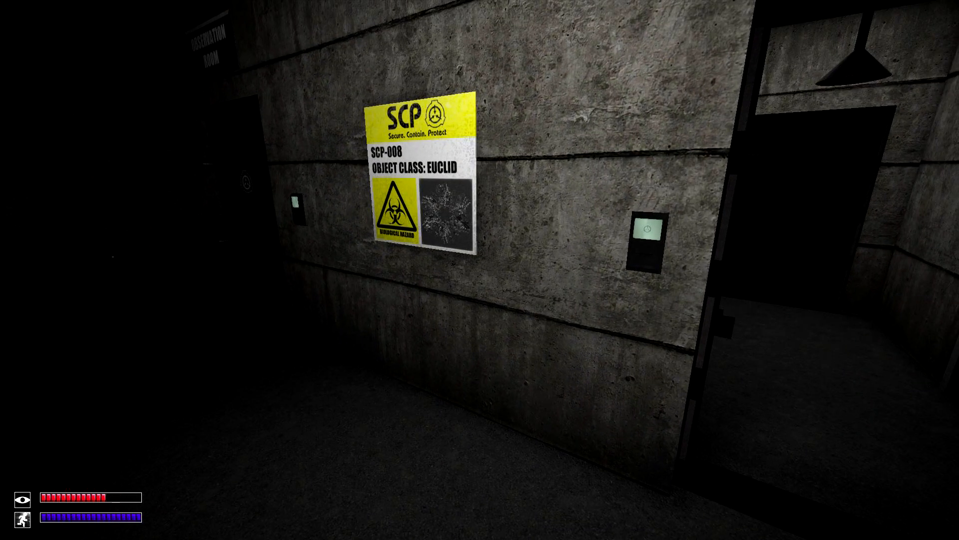
Enter the SCP-008 doorway and walk up to the lit observation window.
{"action": "key", "text": "w"}
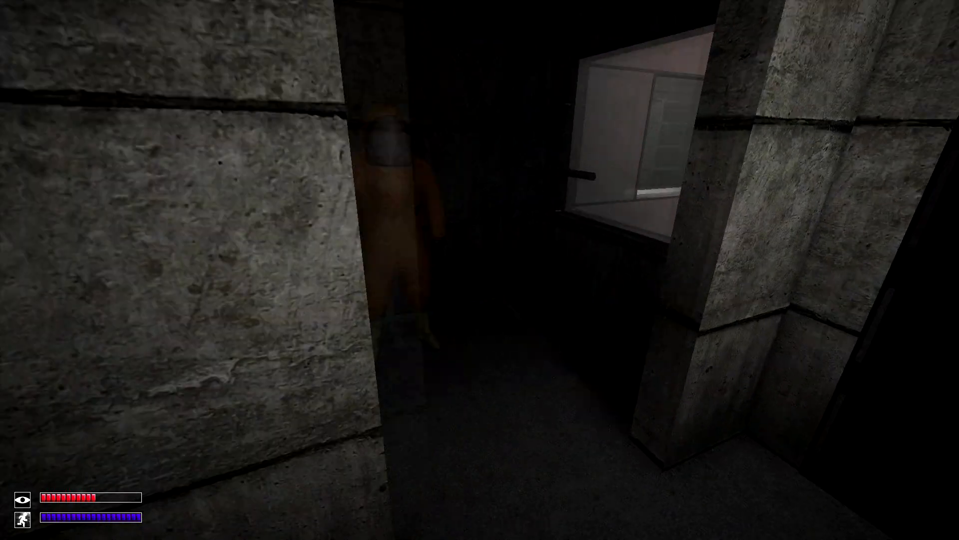
{"action": "key", "text": "w"}
{"action": "key", "text": "s"}
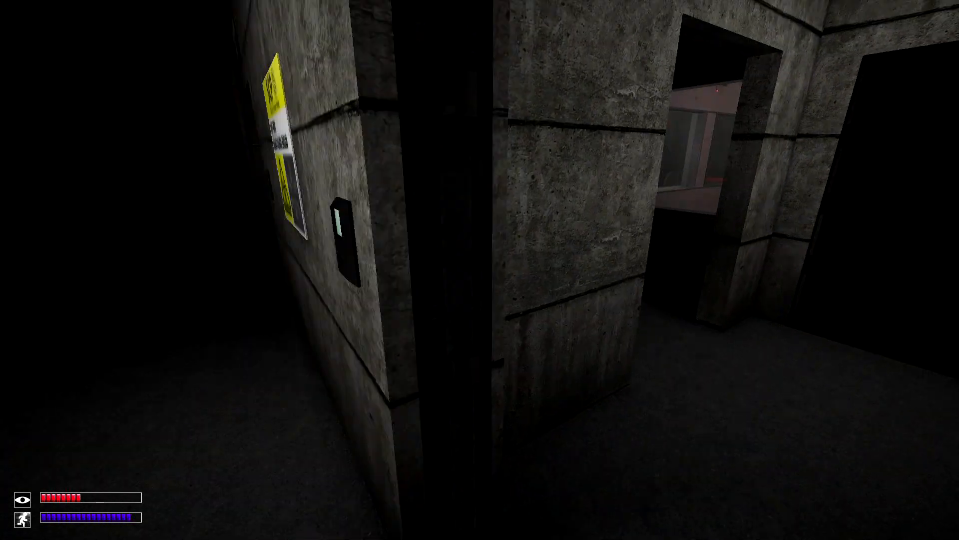
{"action": "key", "text": "w"}
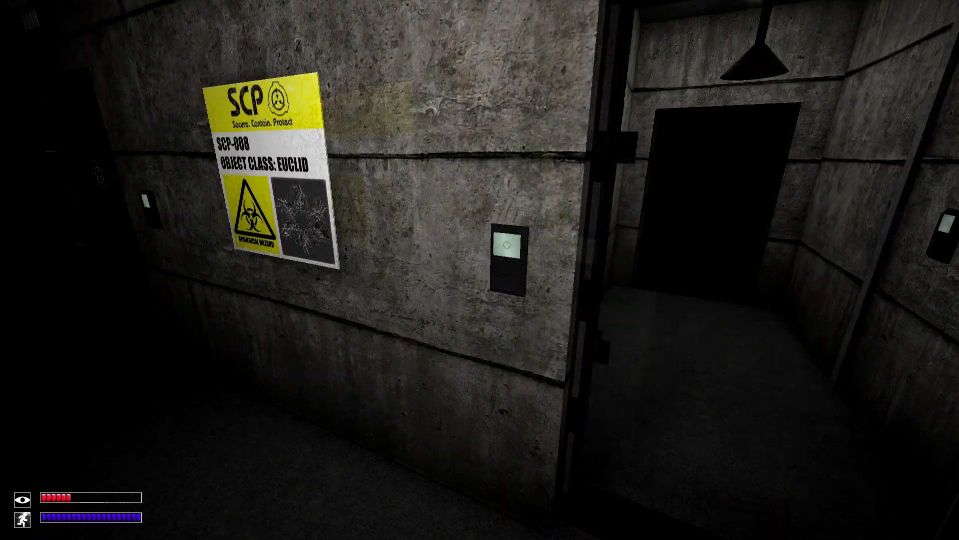
{"action": "key", "text": "w"}
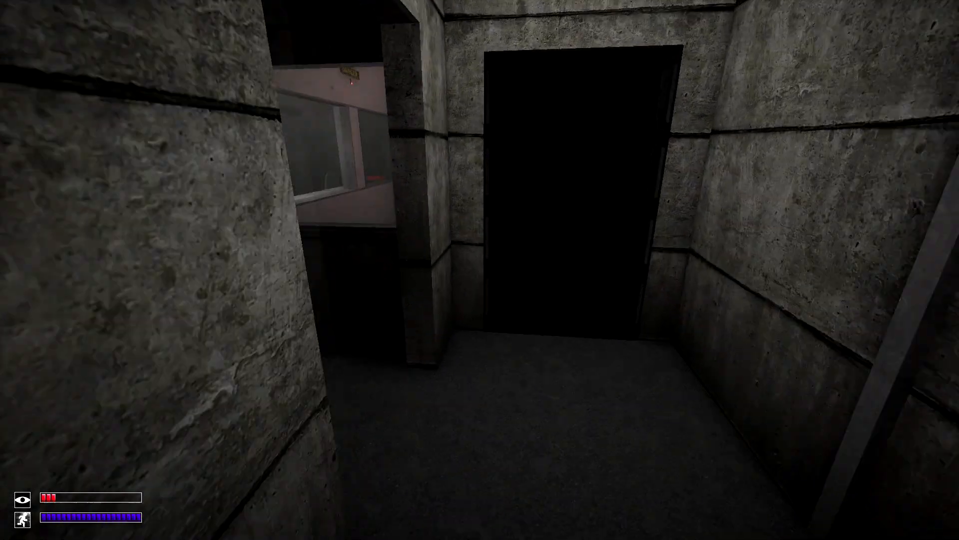
{"action": "key", "text": "w"}
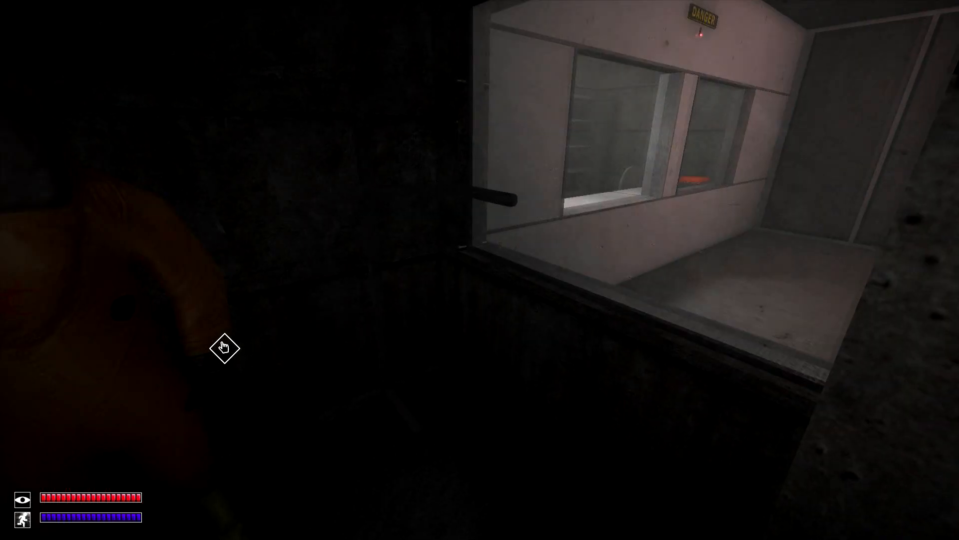
{"action": "key", "text": "w"}
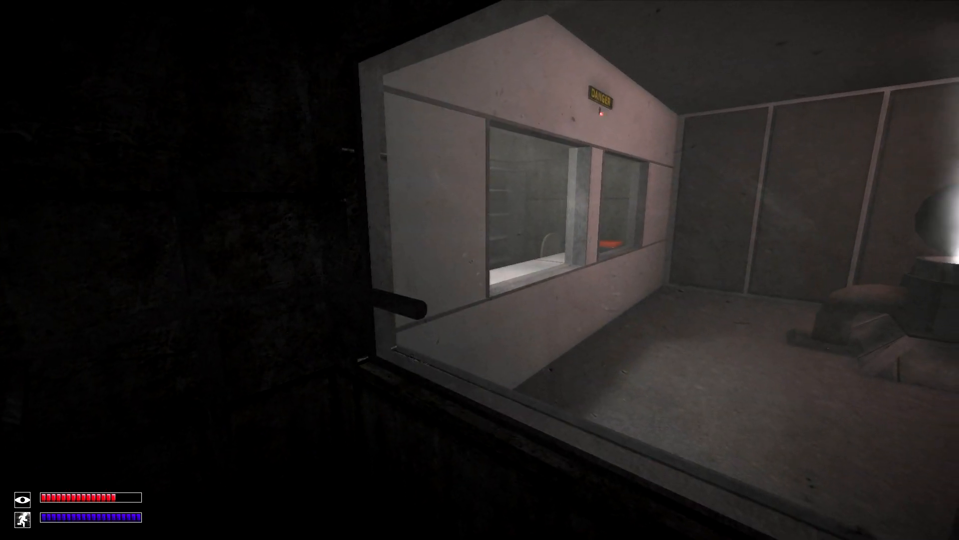
Turn to the orange hazmat suit beside the window and put it on.
{"action": "key", "text": "s"}
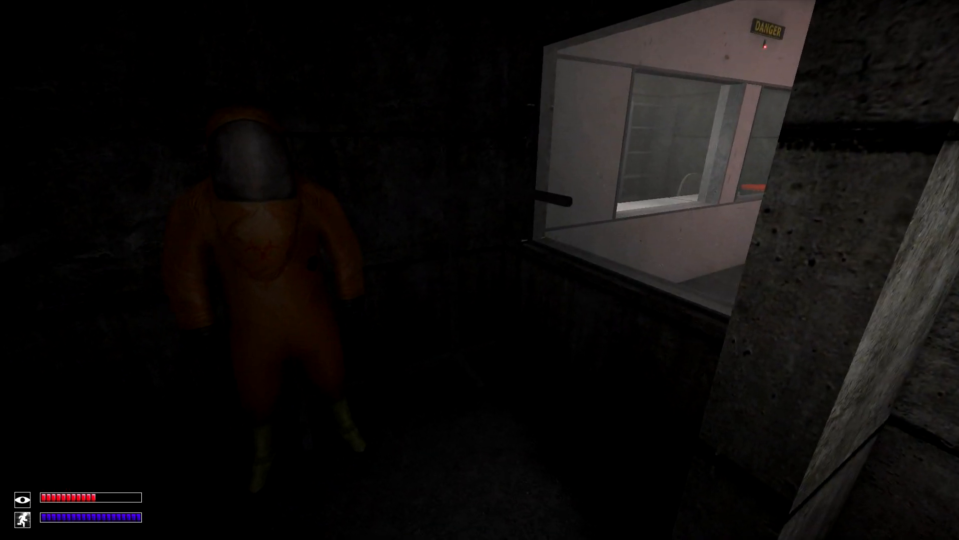
{"action": "key", "text": "w"}
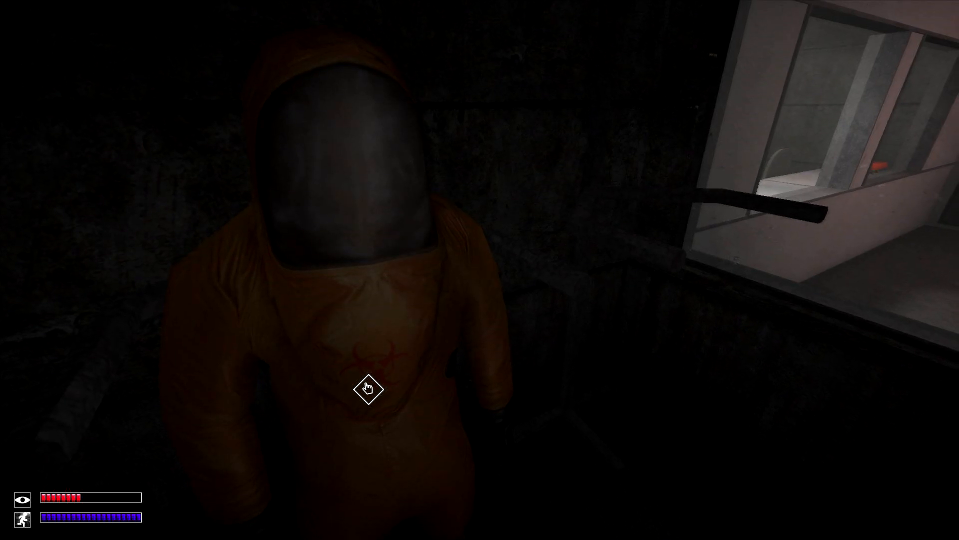
{"action": "left_click", "coordinate": [368, 389]}
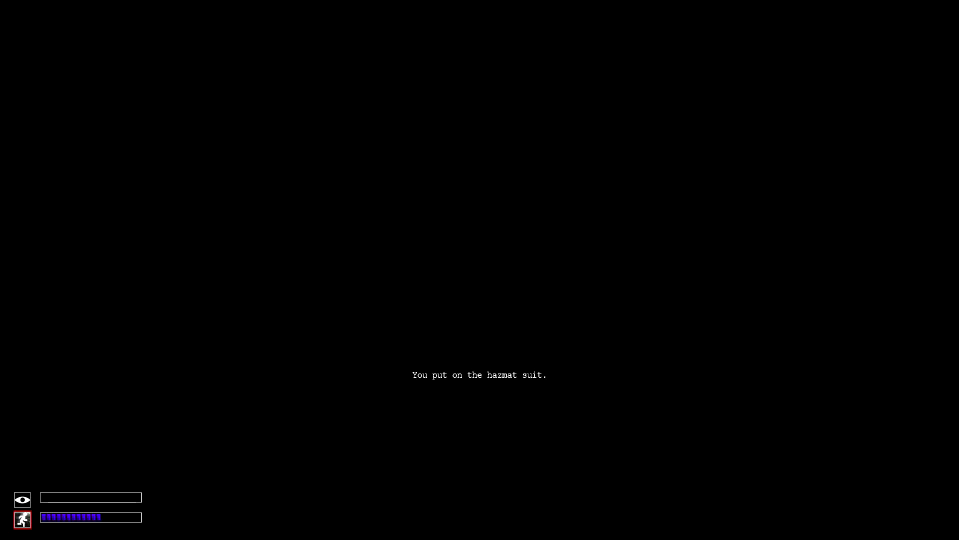
Leave the caged room past the glowing barrel and follow the concrete corridors to the elevator.
{"action": "key", "text": "w"}
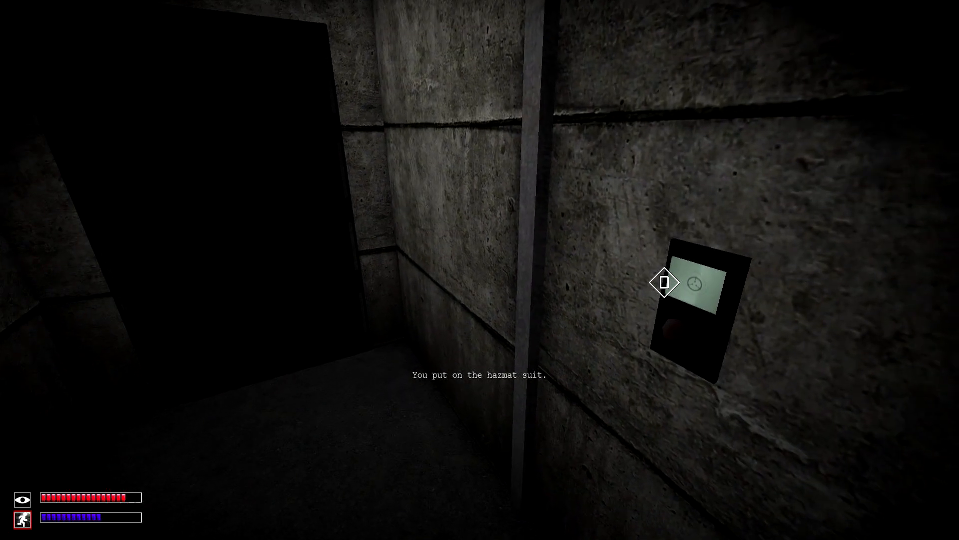
{"action": "key", "text": "space"}
{"action": "key", "text": "w"}
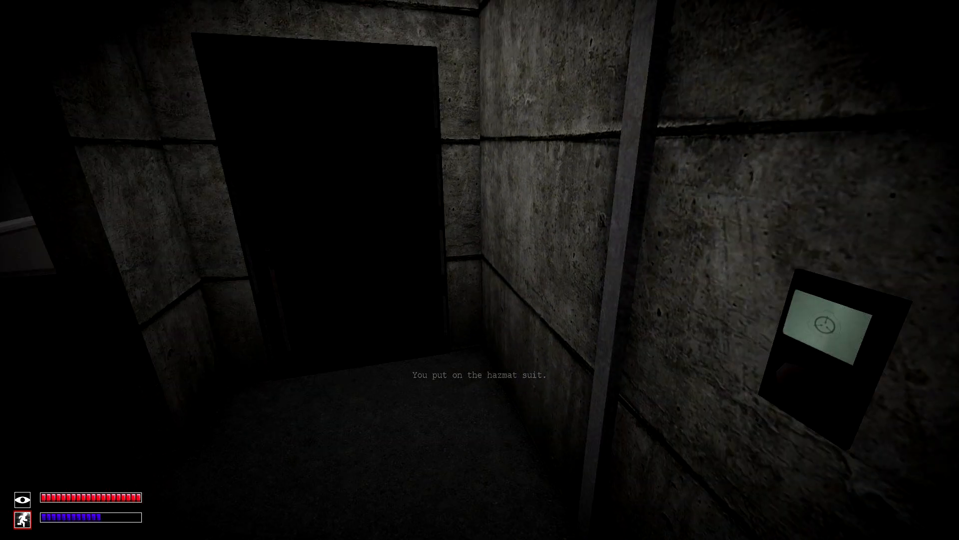
{"action": "key", "text": "w"}
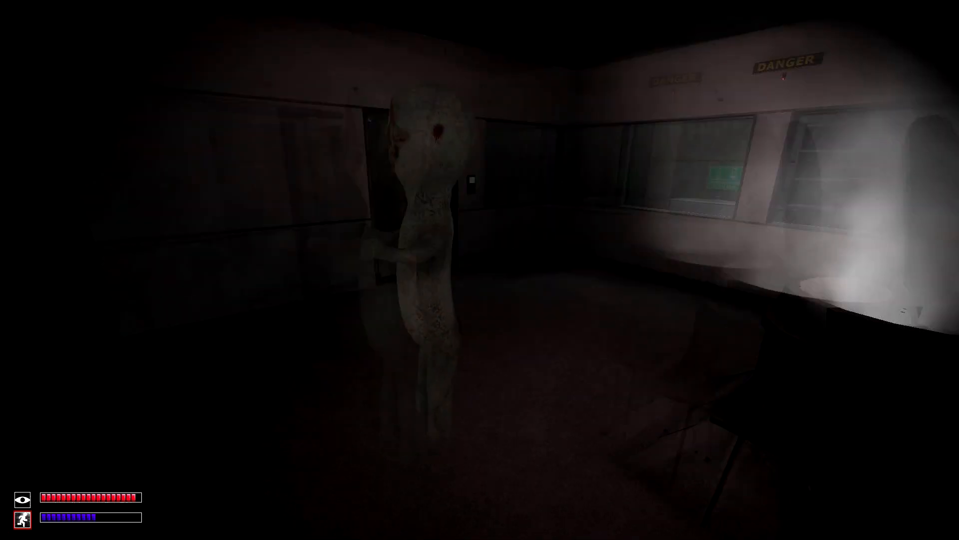
{"action": "key", "text": "w"}
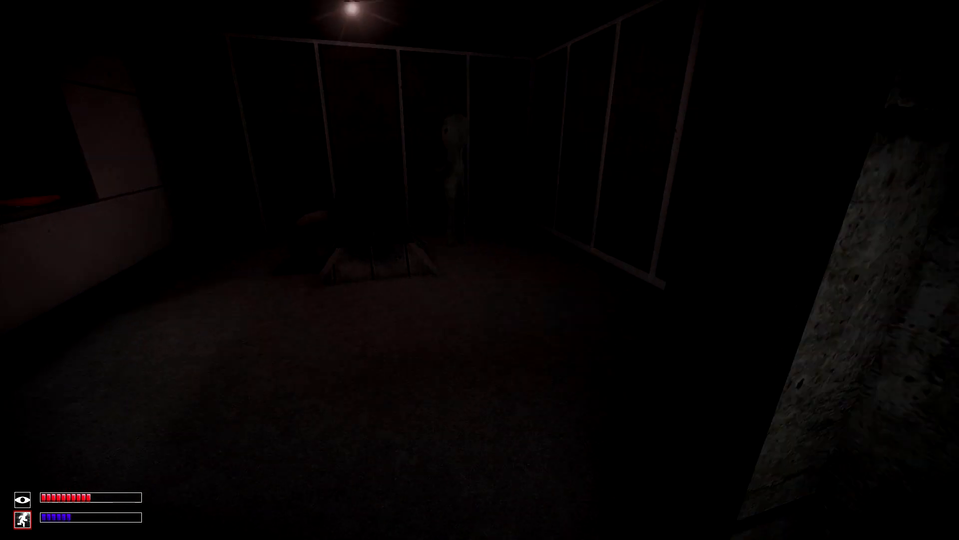
{"action": "key", "text": "w"}
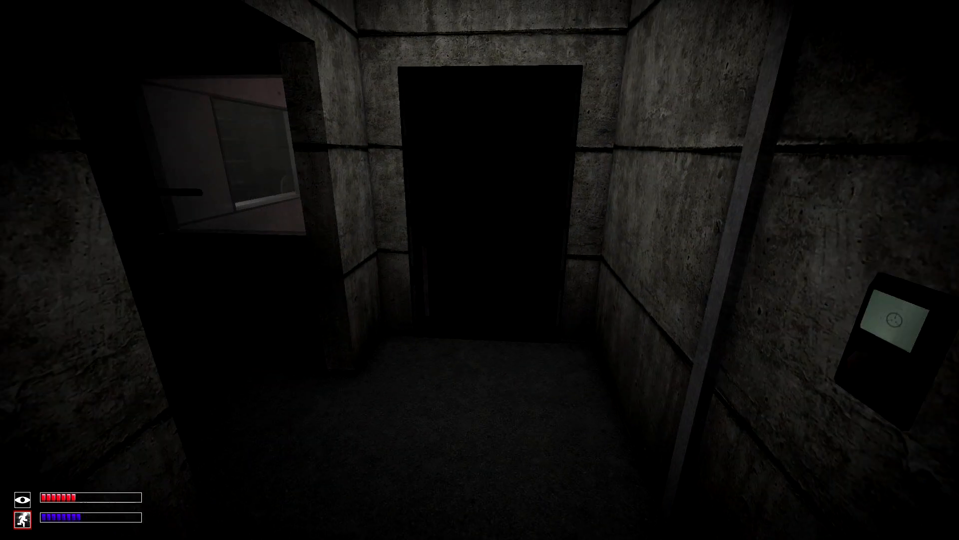
{"action": "key", "text": "w"}
{"action": "key", "text": "w"}
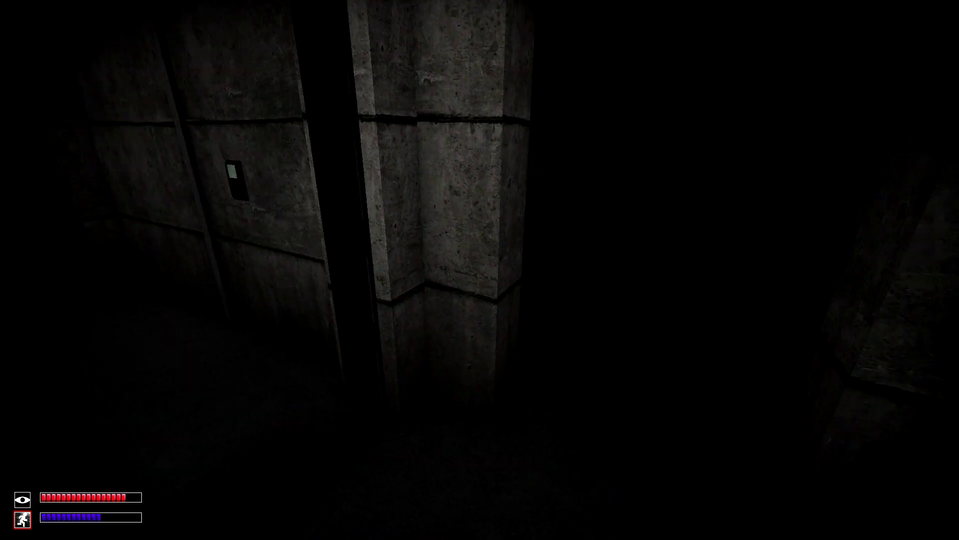
{"action": "key", "text": "w"}
{"action": "key", "text": "w"}
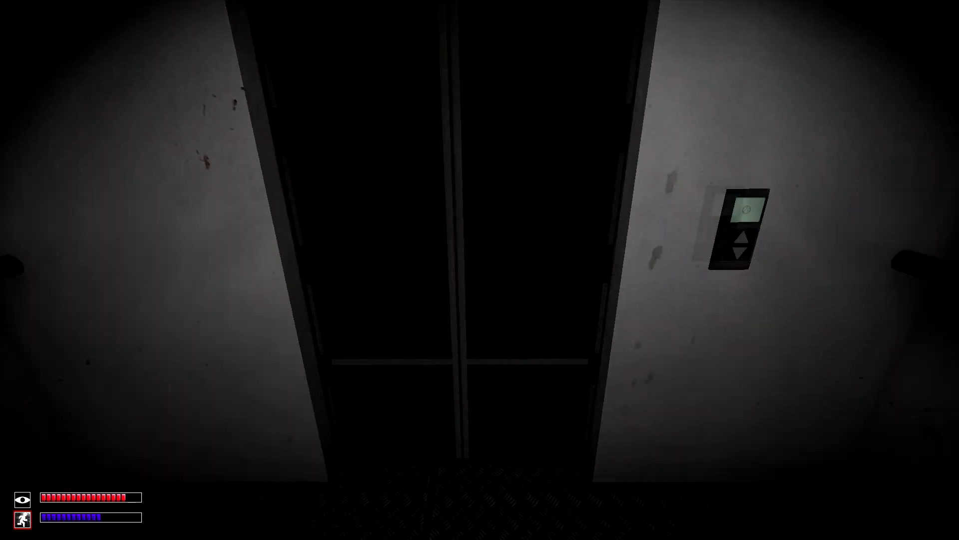
Step out of the elevator into the caged corridor and bring up the inventory for the hazmat suit.
{"action": "key", "text": "w"}
{"action": "key", "text": "w"}
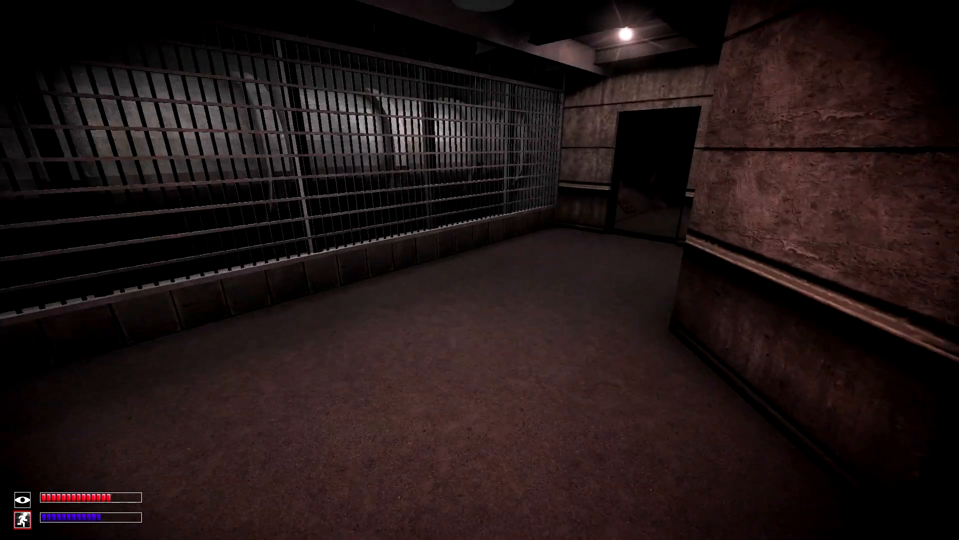
{"action": "key", "text": "w"}
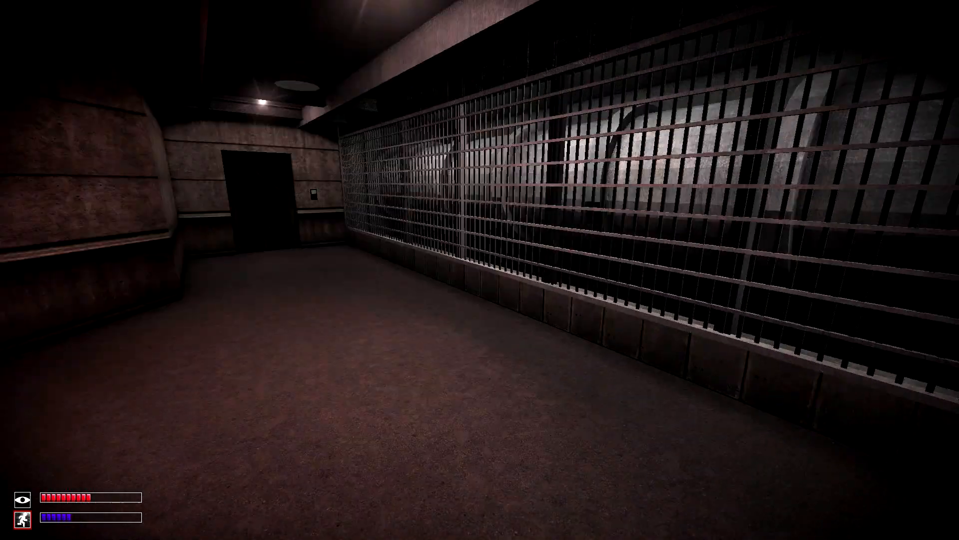
{"action": "key", "text": "Tab"}
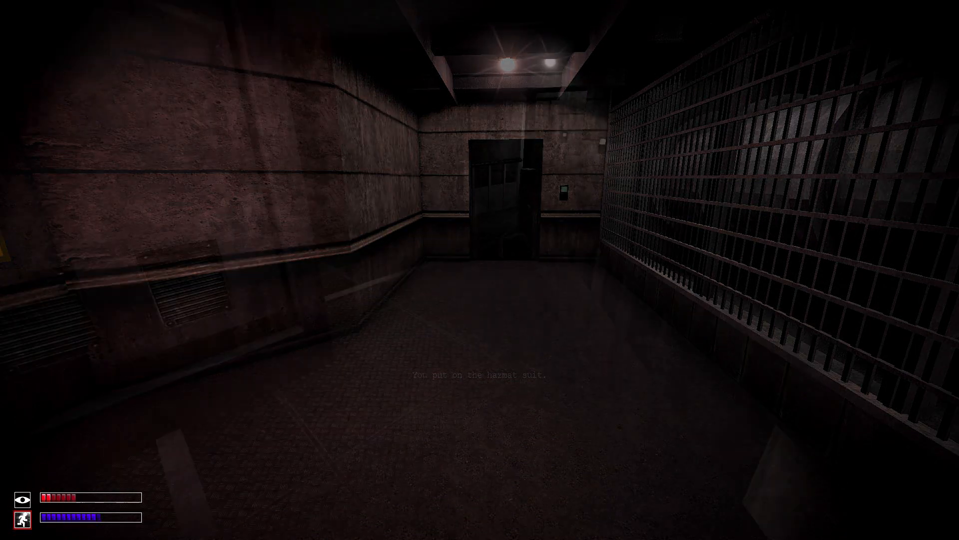
At the SCP-035 keypad door, try the keycard and the floor card while suited up.
{"action": "key", "text": "w"}
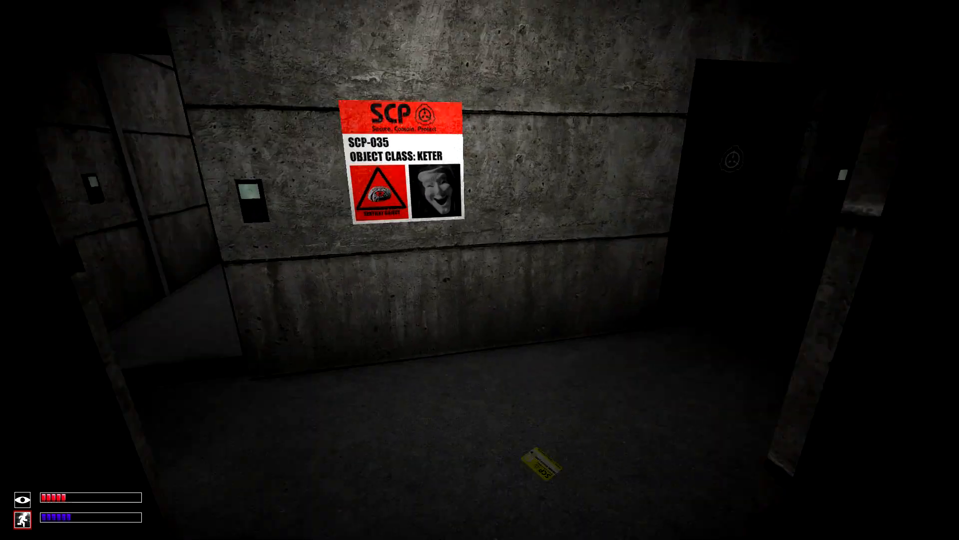
{"action": "key", "text": "w"}
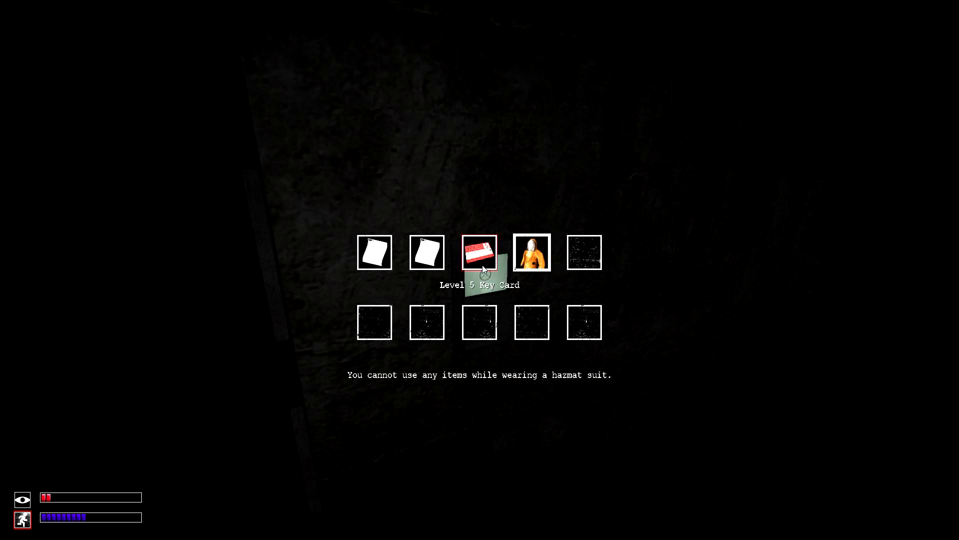
{"action": "key", "text": "Tab"}
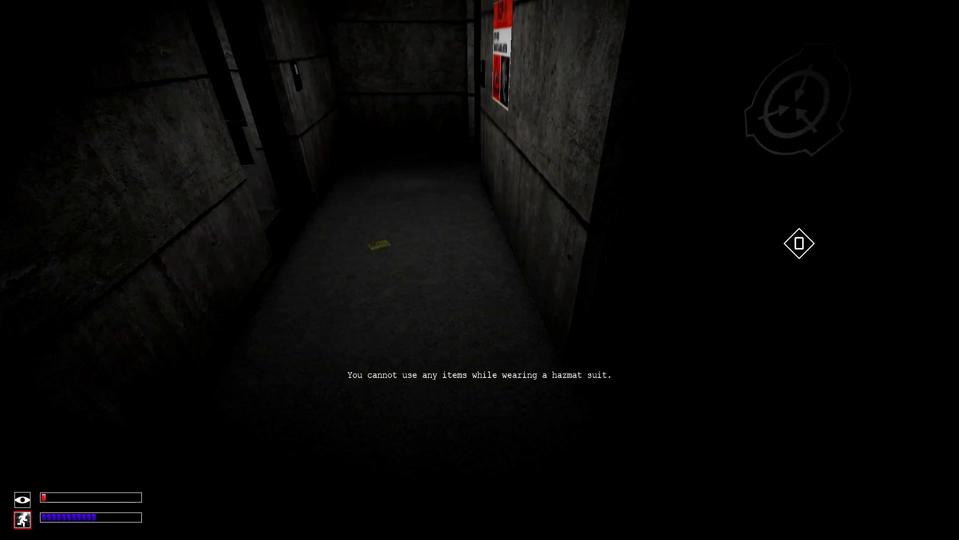
{"action": "key", "text": "Tab"}
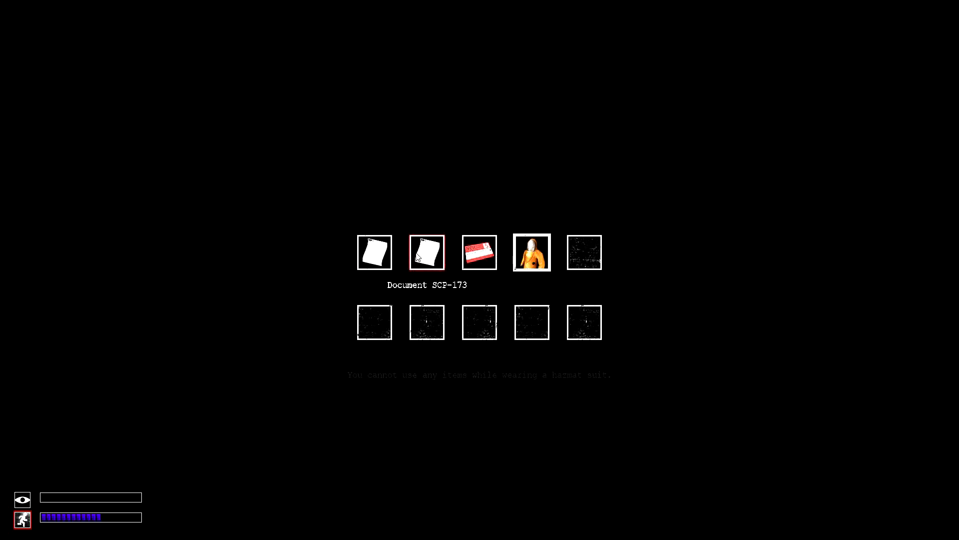
{"action": "key", "text": "Tab"}
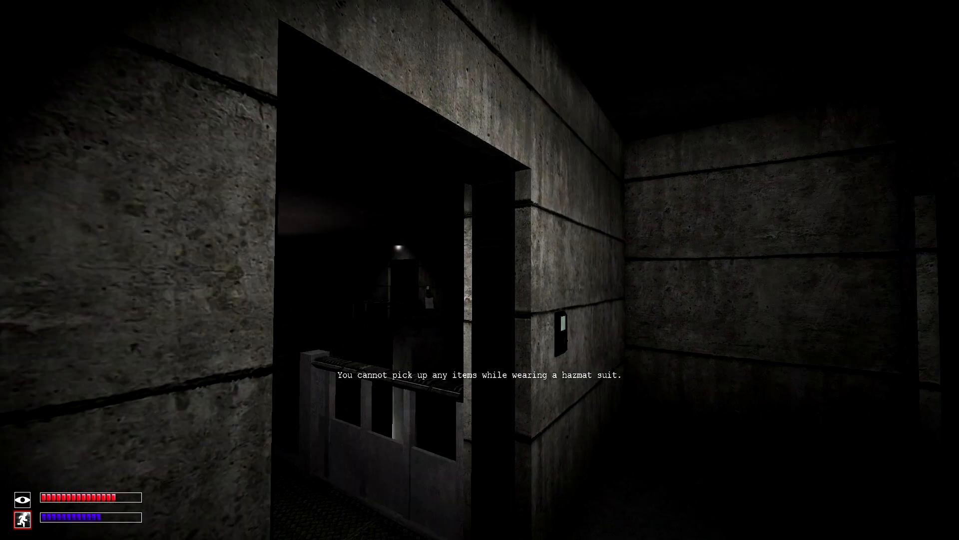
Walk on past the railing onto the metal catwalk toward the checkpoint.
{"action": "key", "text": "w"}
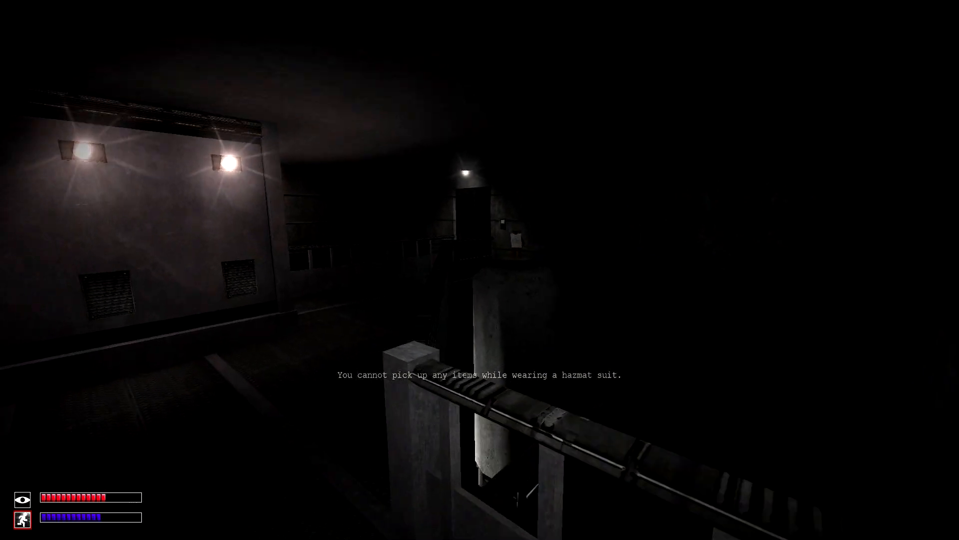
{"action": "key", "text": "w"}
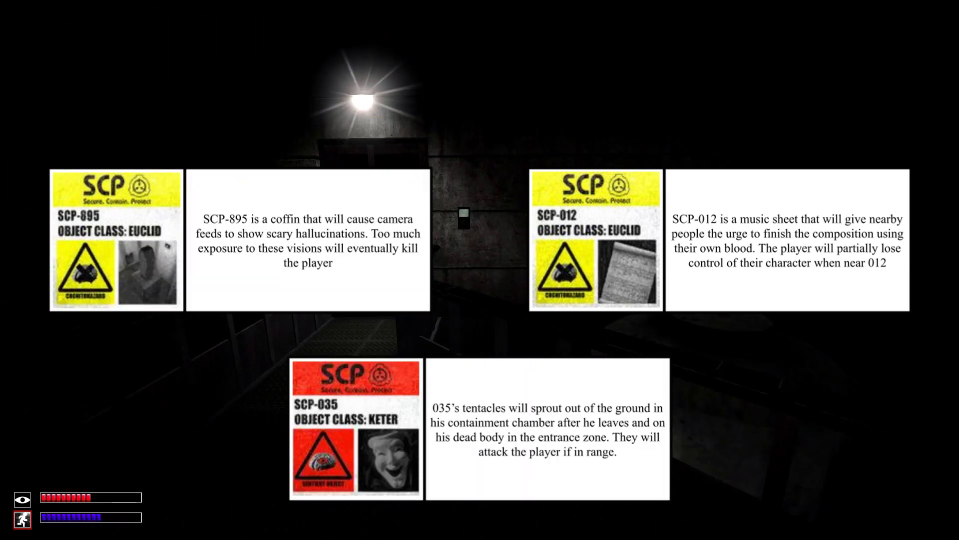
{"action": "key", "text": "w"}
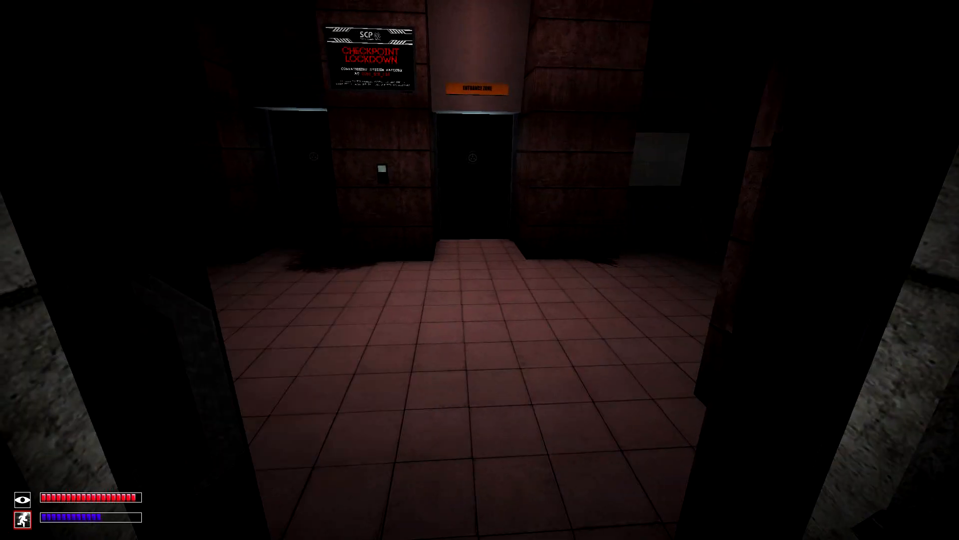
Pass the wall keypad and cross the dark railed catwalk past the paper sign.
{"action": "key", "text": "w"}
{"action": "key", "text": "space"}
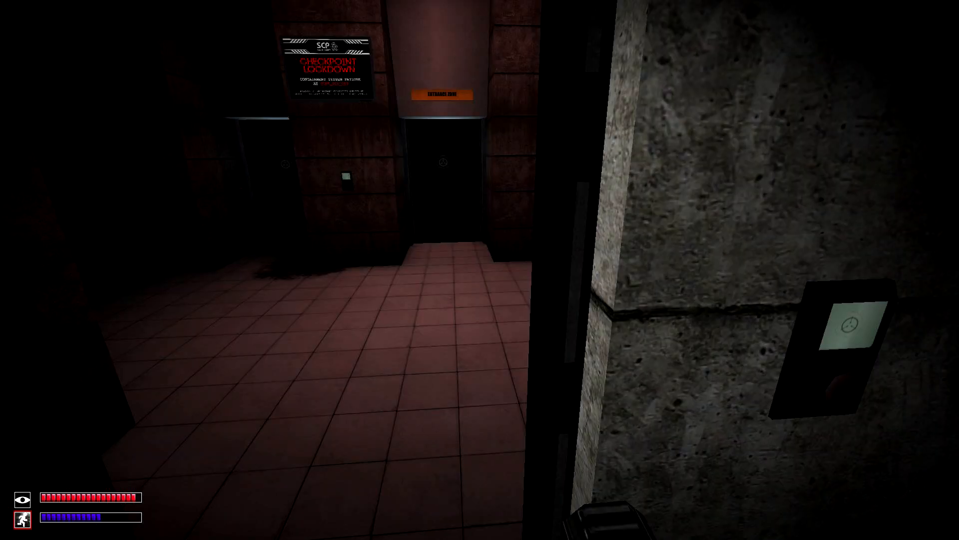
{"action": "key", "text": "w"}
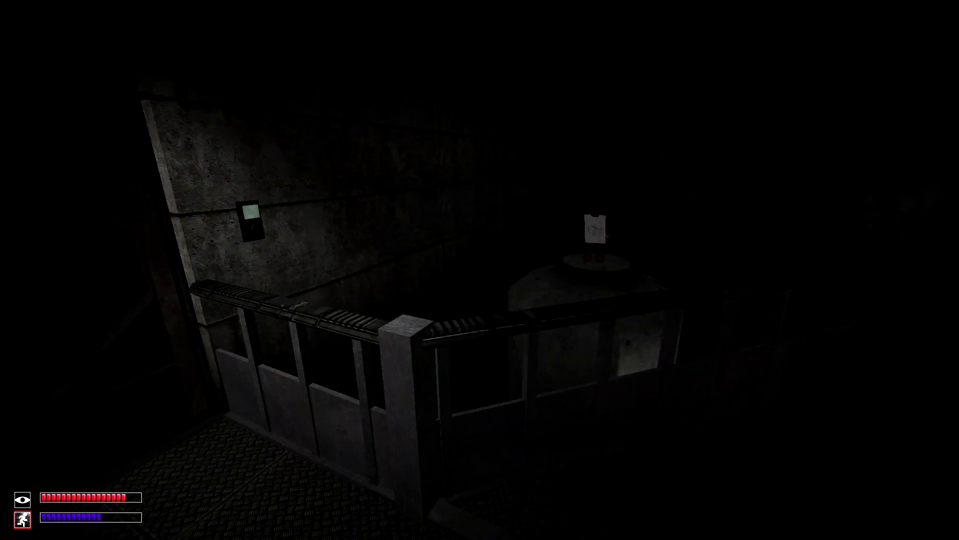
{"action": "key", "text": "w"}
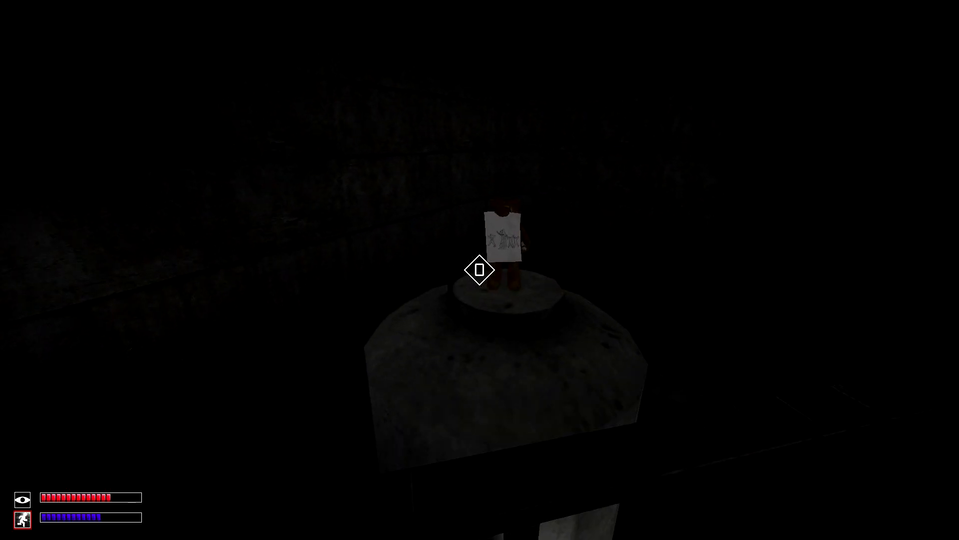
Follow the lit corridor to the heavy door and face its wall panel.
{"action": "key", "text": "w"}
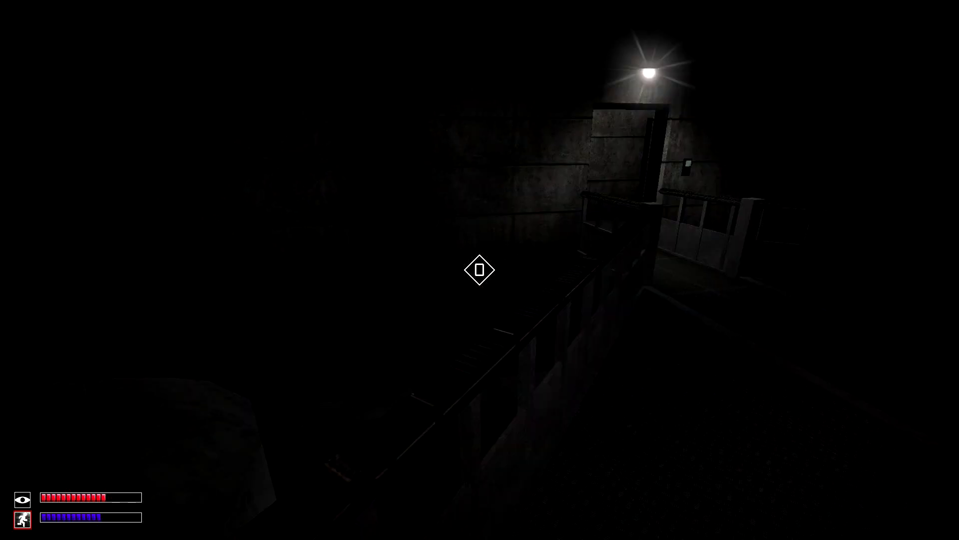
{"action": "key", "text": "w"}
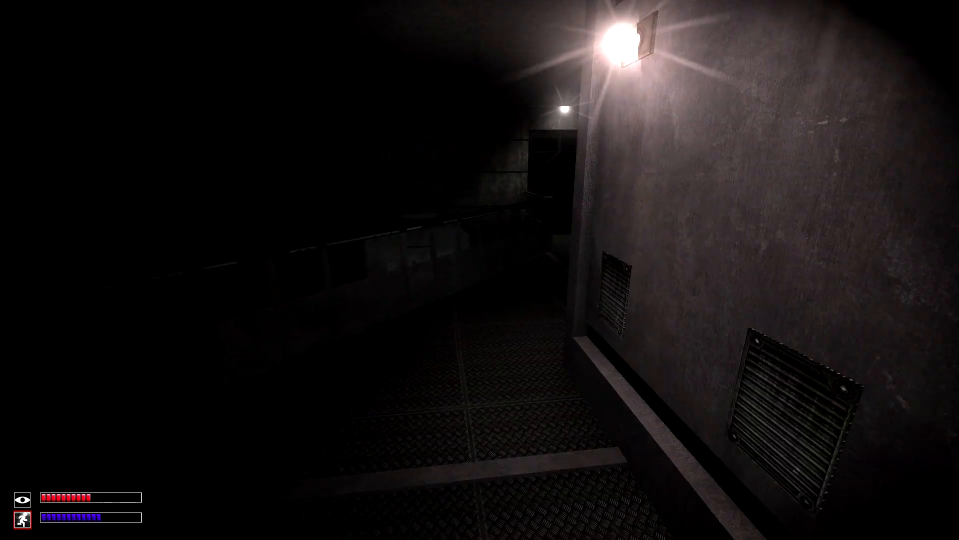
{"action": "key", "text": "w"}
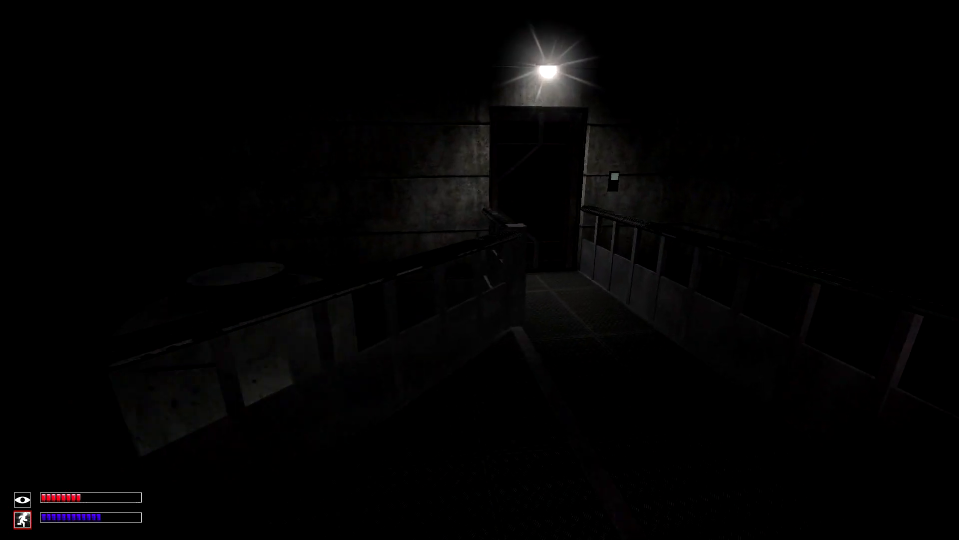
{"action": "key", "text": "w"}
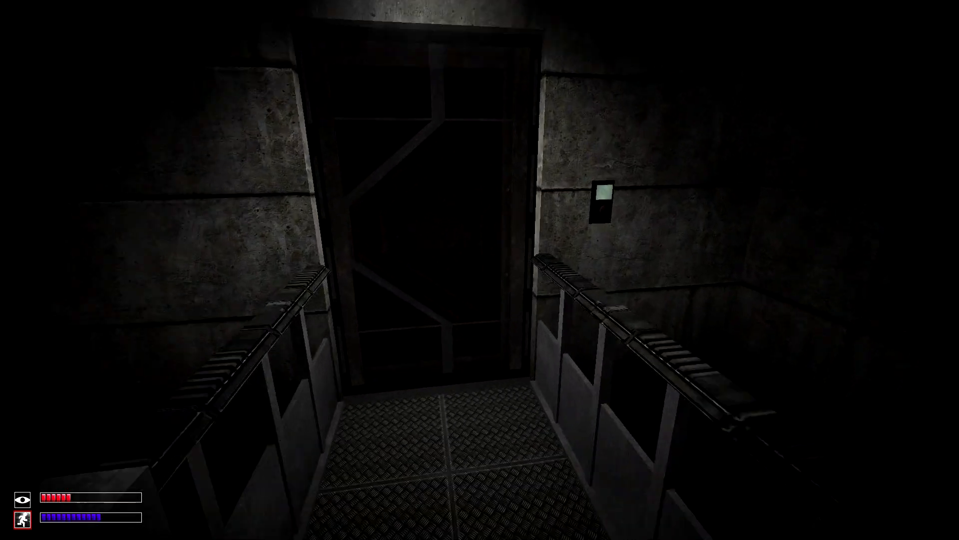